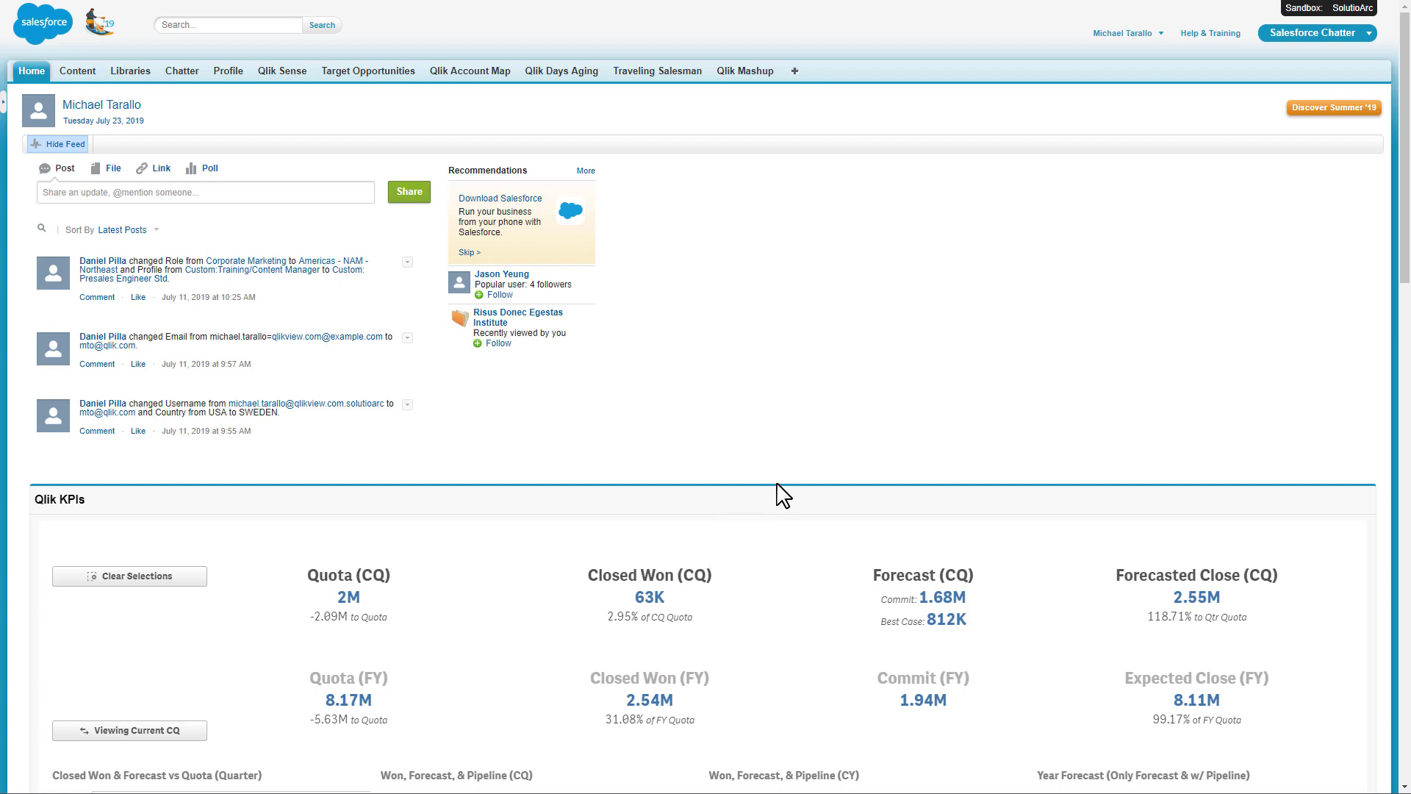
- Hide the Chatter feed and check the first rep's 297.22k closed won/forecast against the 600k quota
left_click(71, 145)
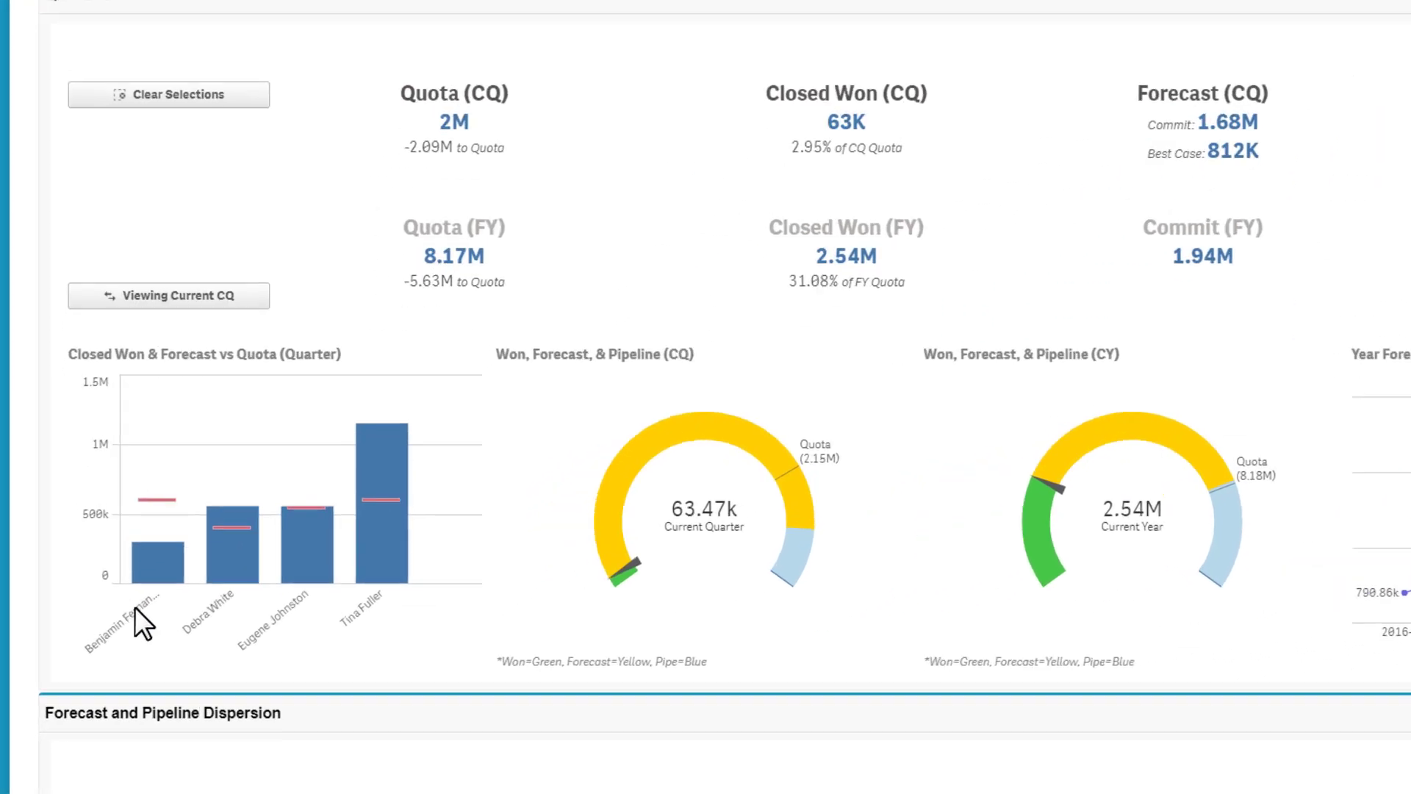
mouse_move(152, 575)
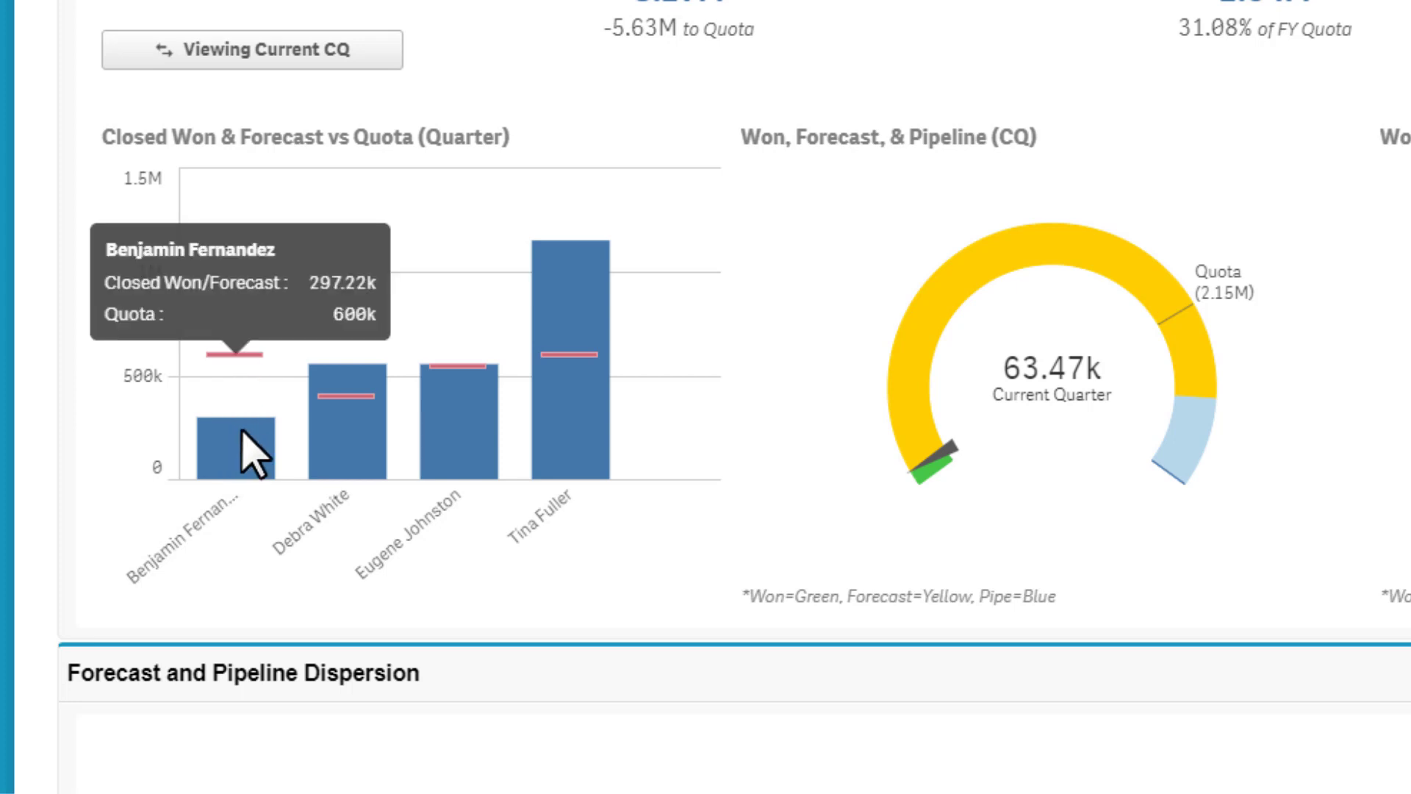
mouse_move(237, 452)
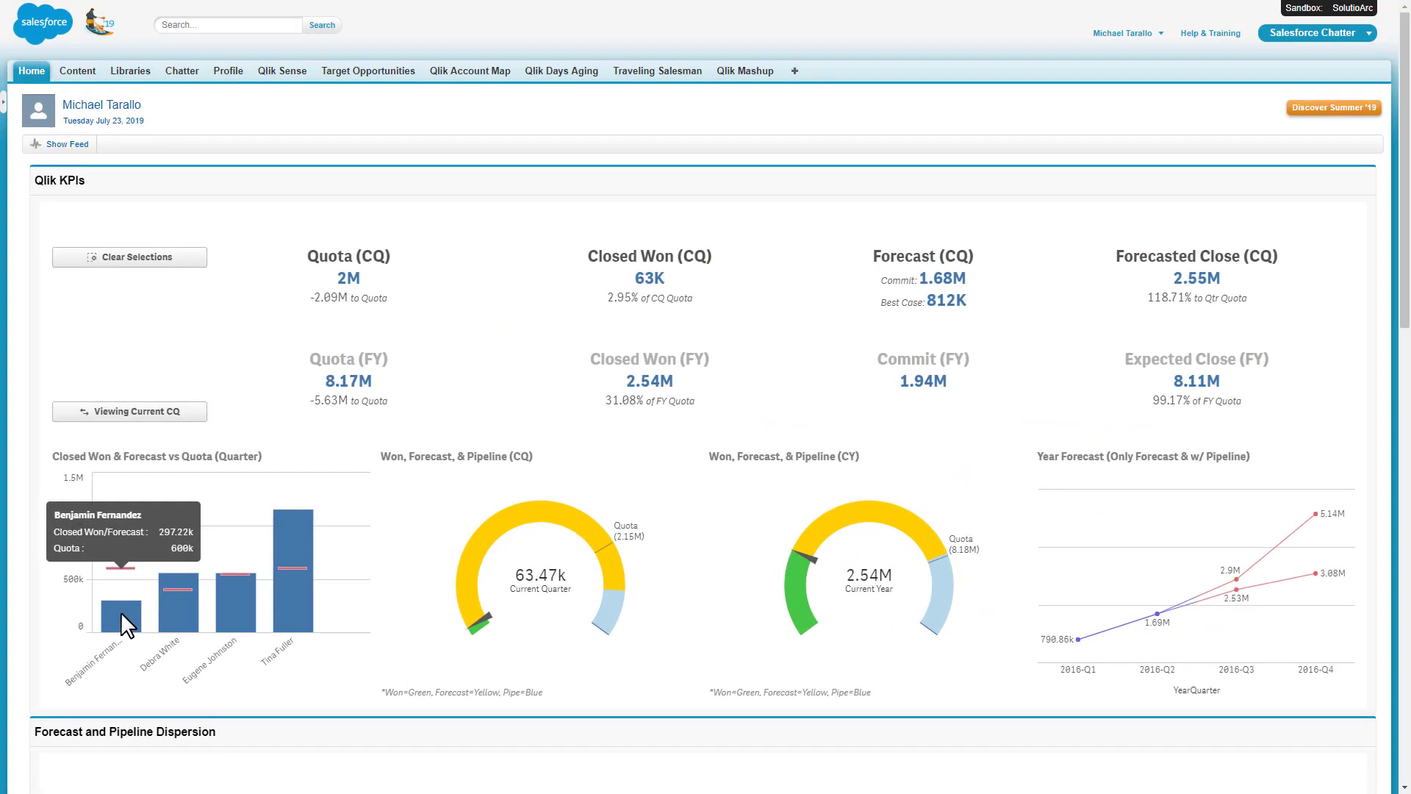
- Select the first rep's bar in the Closed Won & Forecast vs Quota chart and confirm the filter
left_click(121, 612)
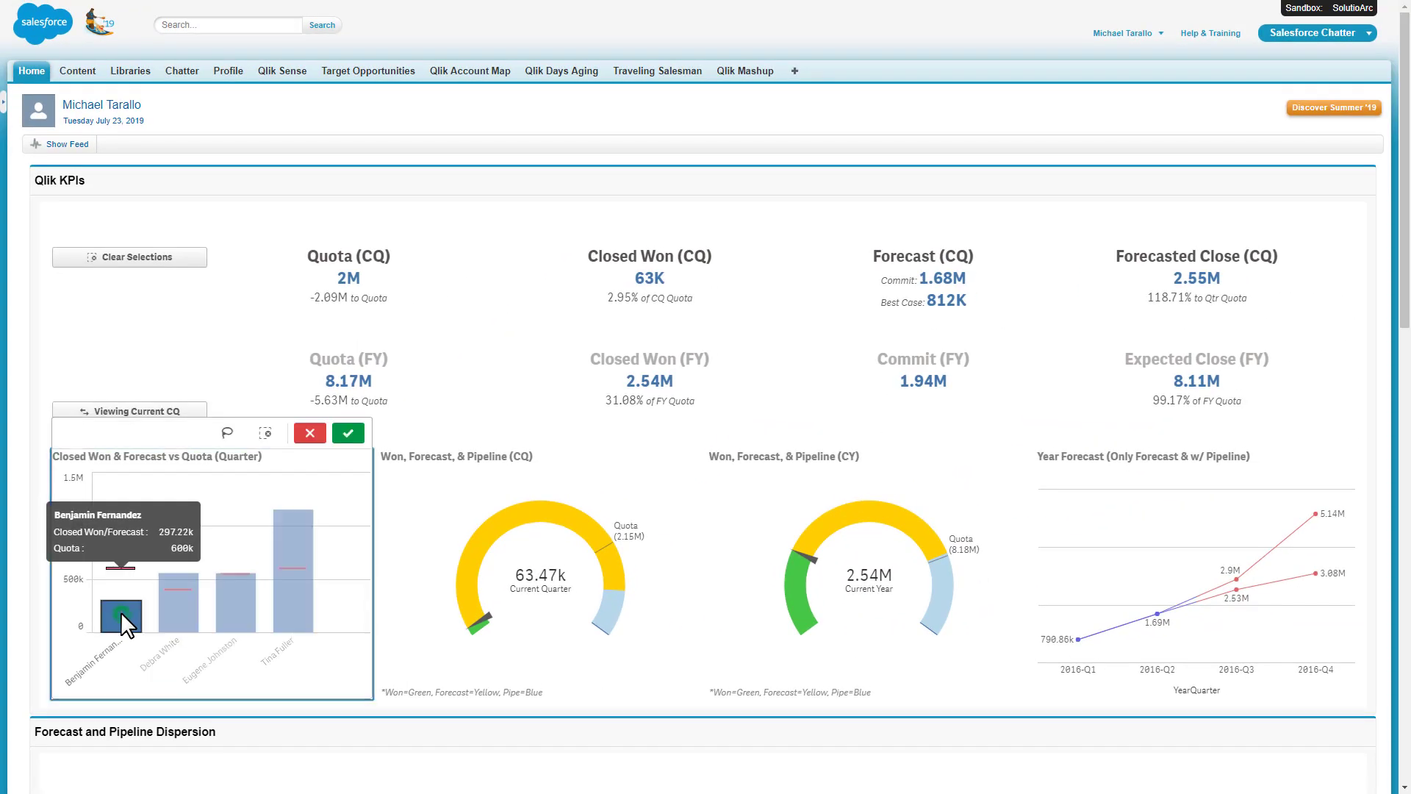
left_click(348, 435)
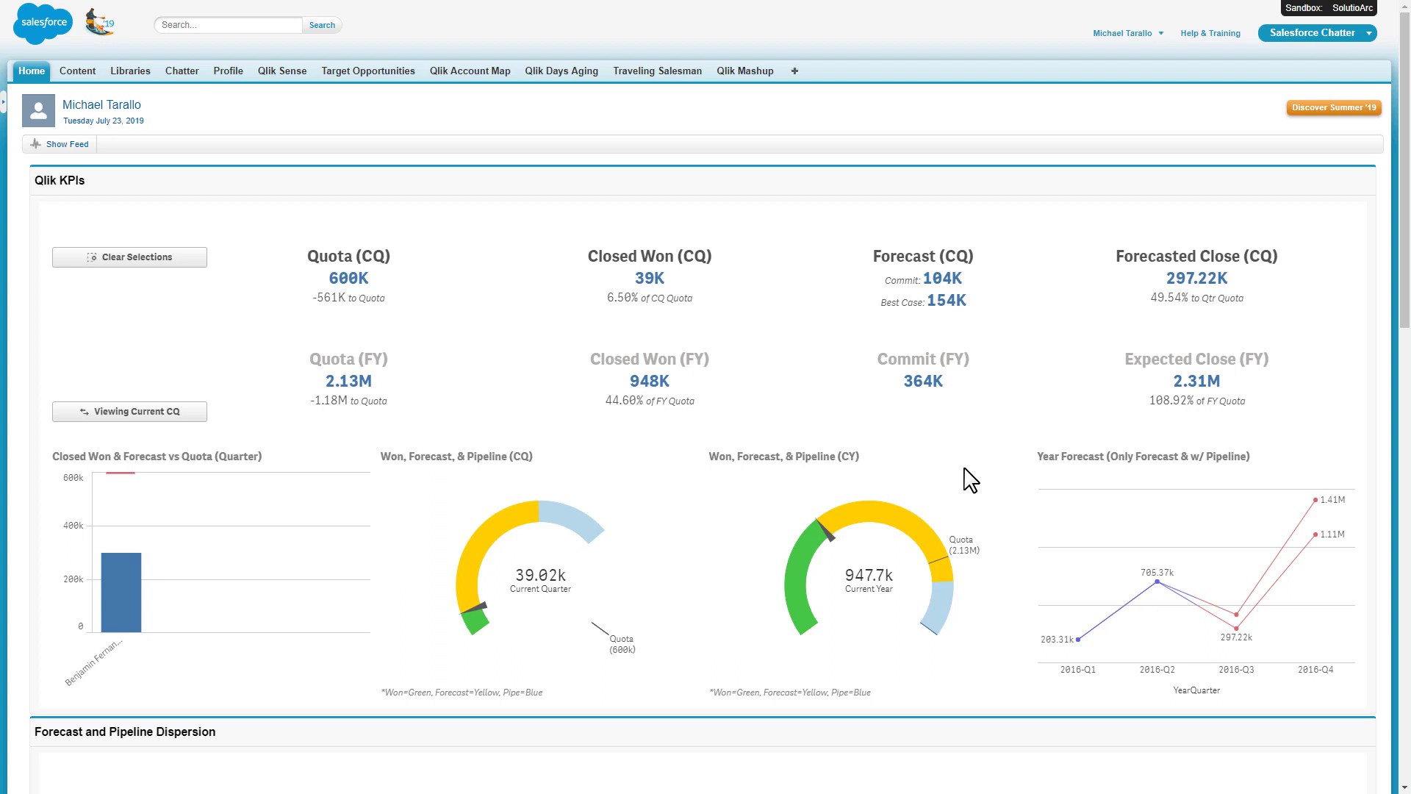
- Scroll to the Forecast and Pipeline Dispersion sankey and inspect its band and node tooltips
scroll(973, 485, "down", 6)
scroll(970, 479, "down", 2)
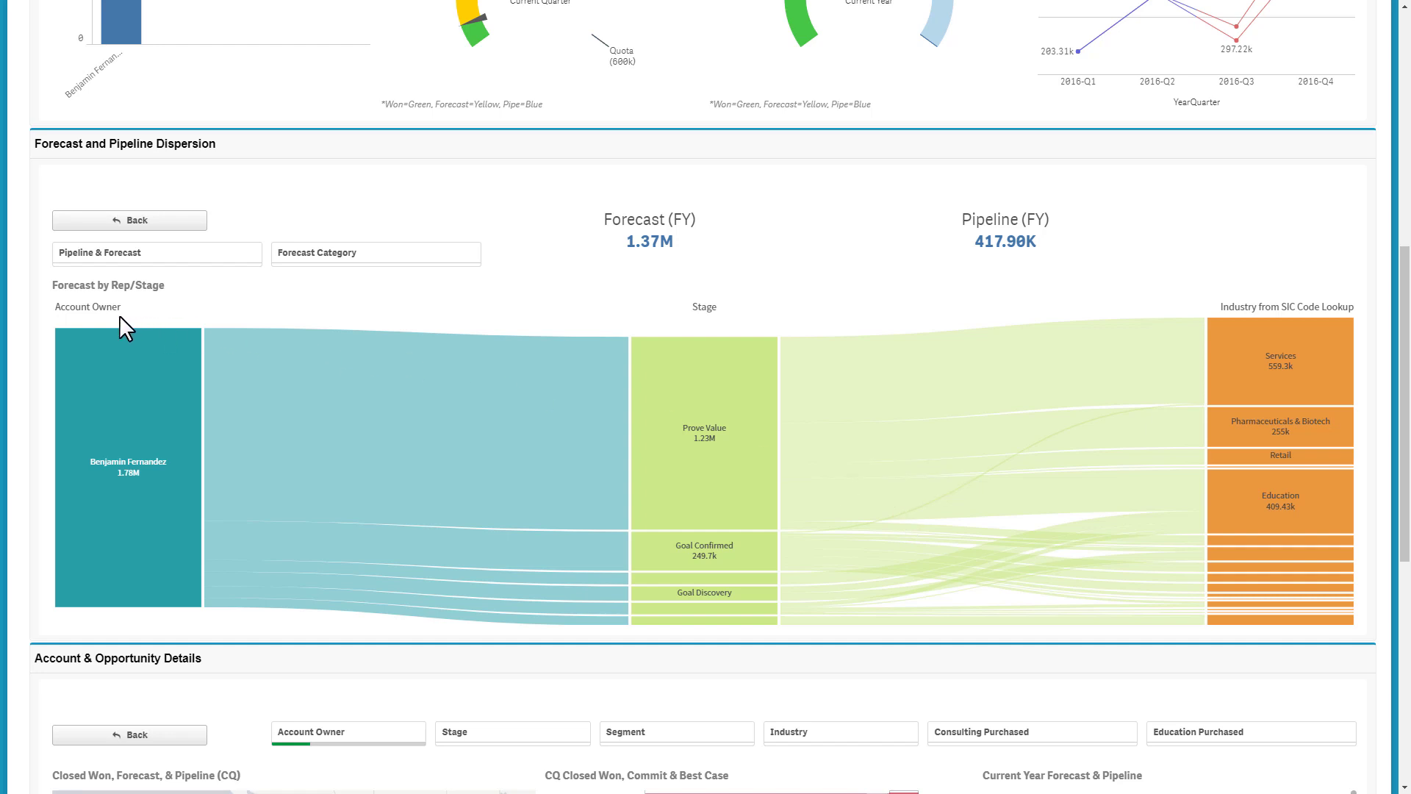
mouse_move(1147, 340)
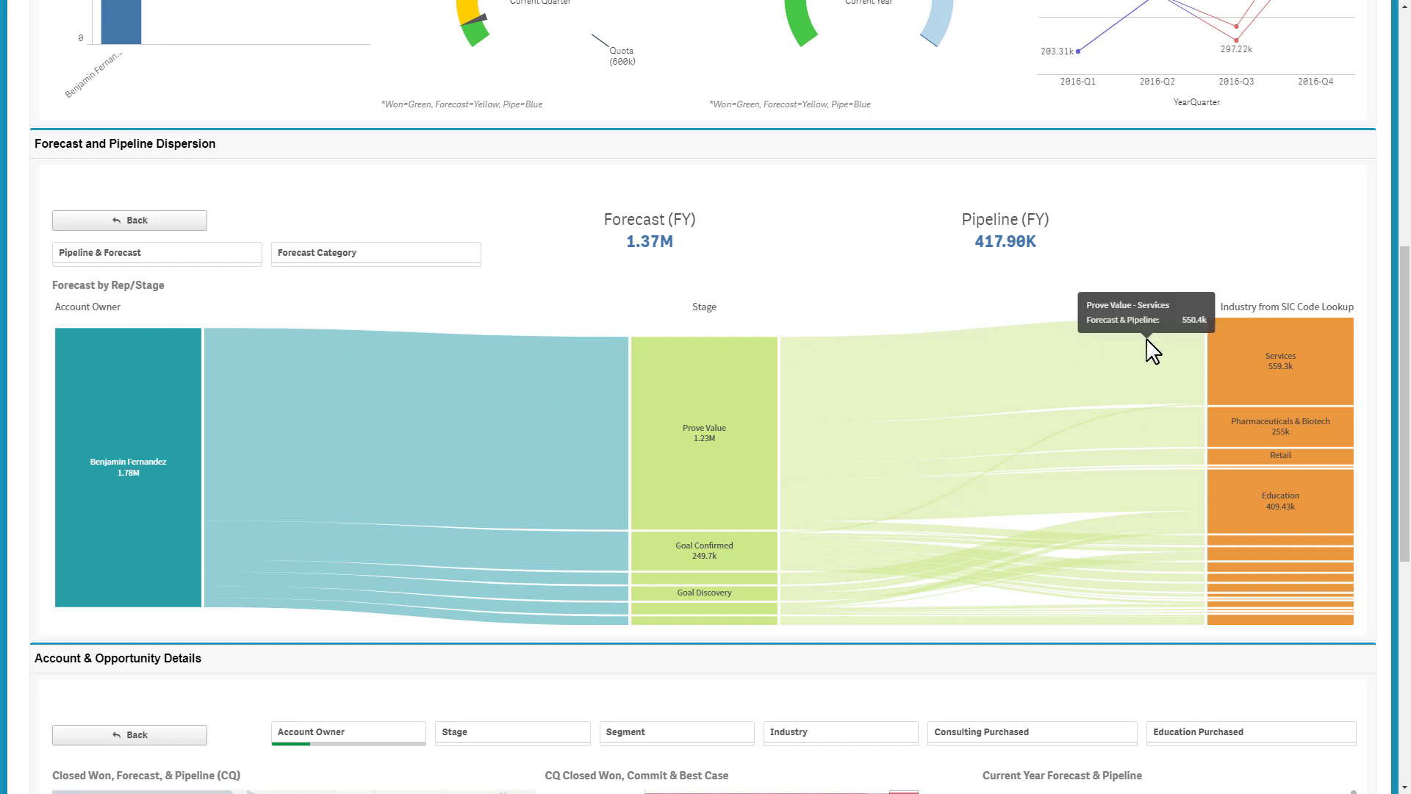
mouse_move(424, 417)
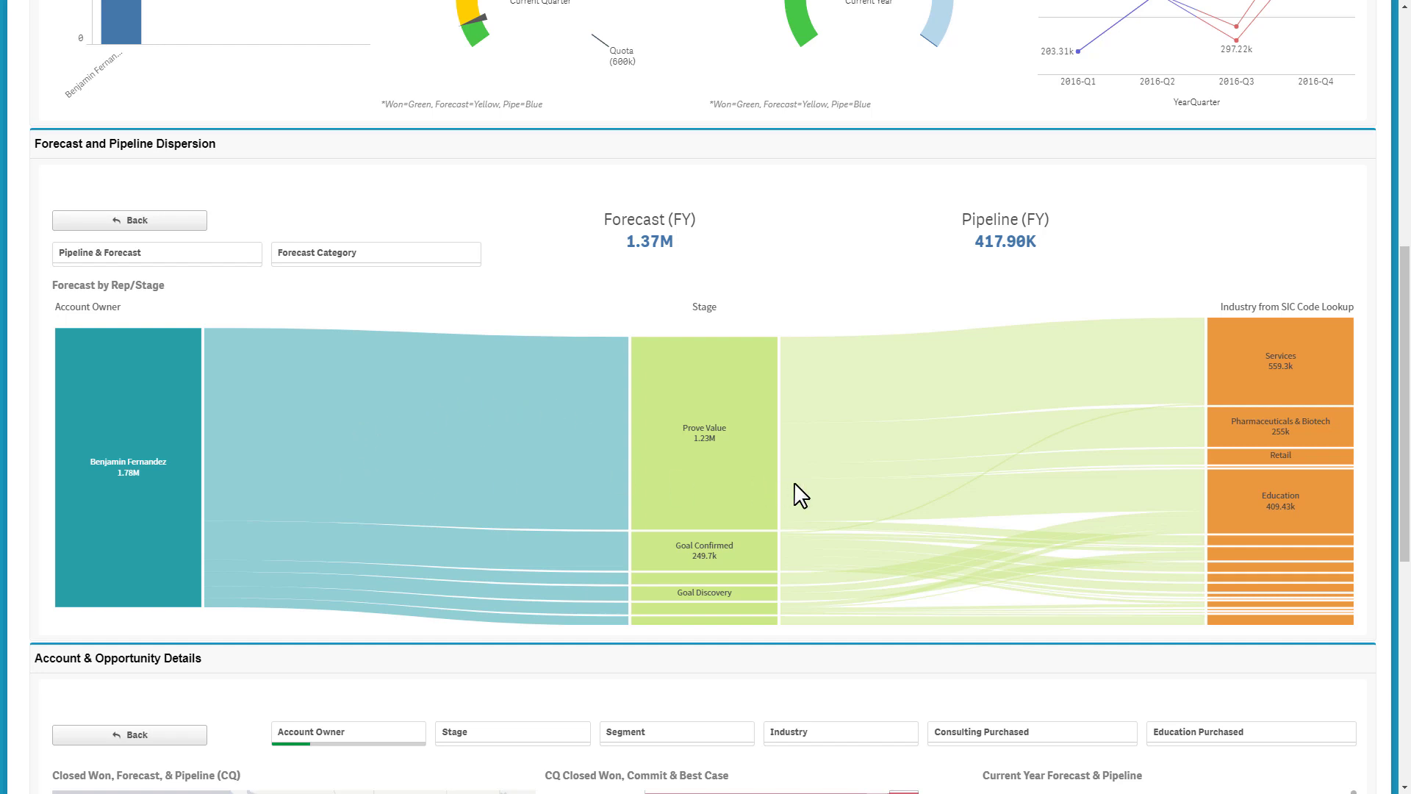
mouse_move(795, 483)
mouse_move(662, 449)
- Filter the dashboard to the Services industry and scroll to the Account & Opportunity Details table
left_click(1234, 372)
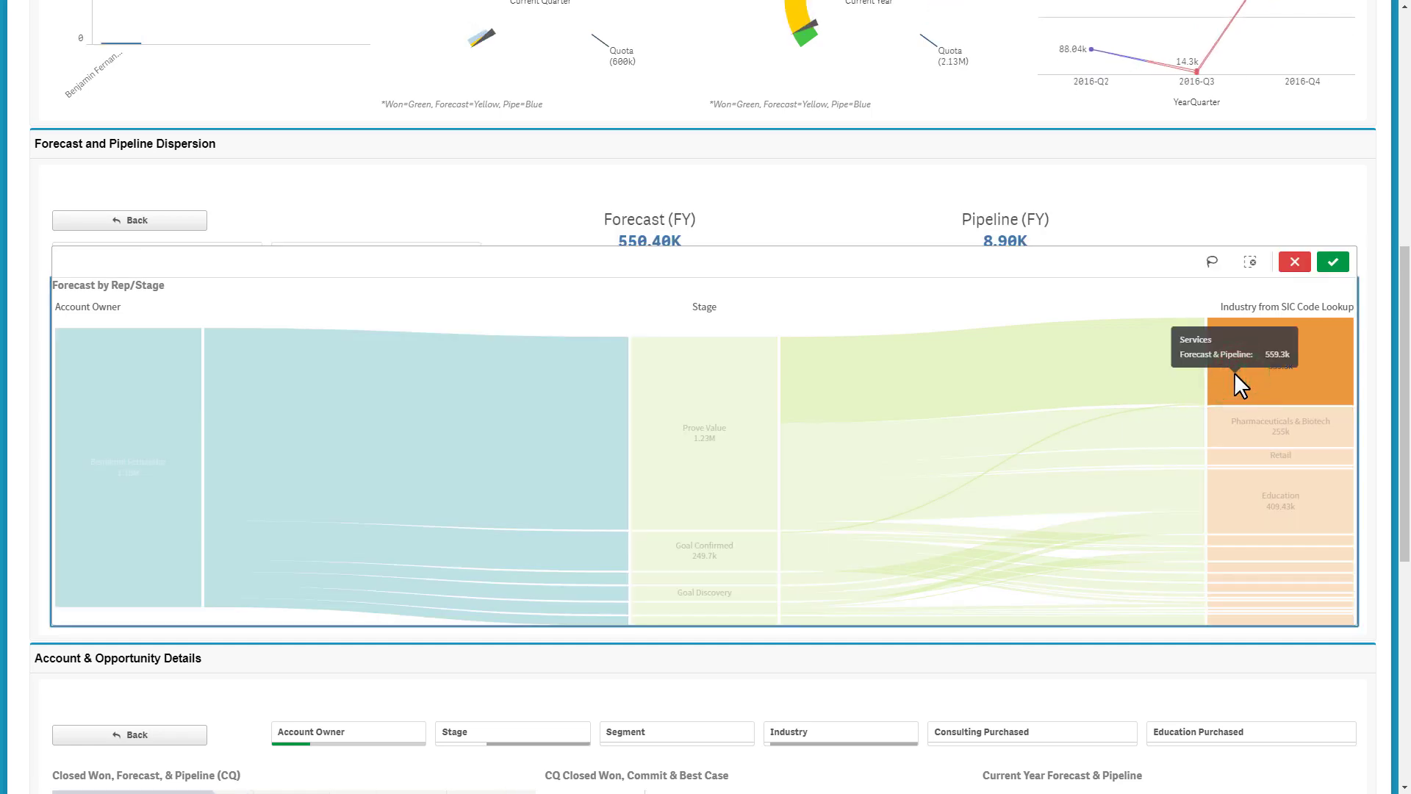
left_click(1333, 263)
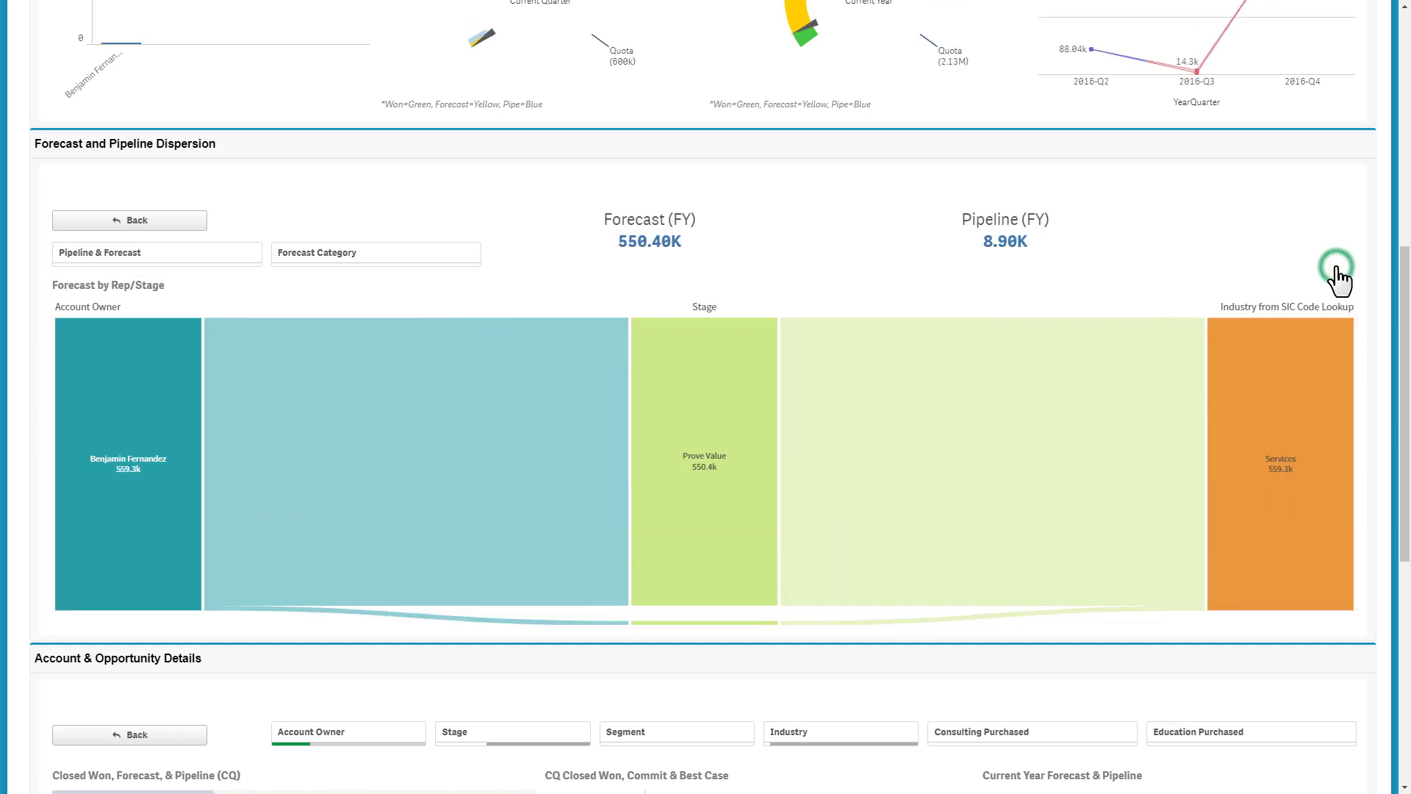
scroll(1123, 289, "down", 8)
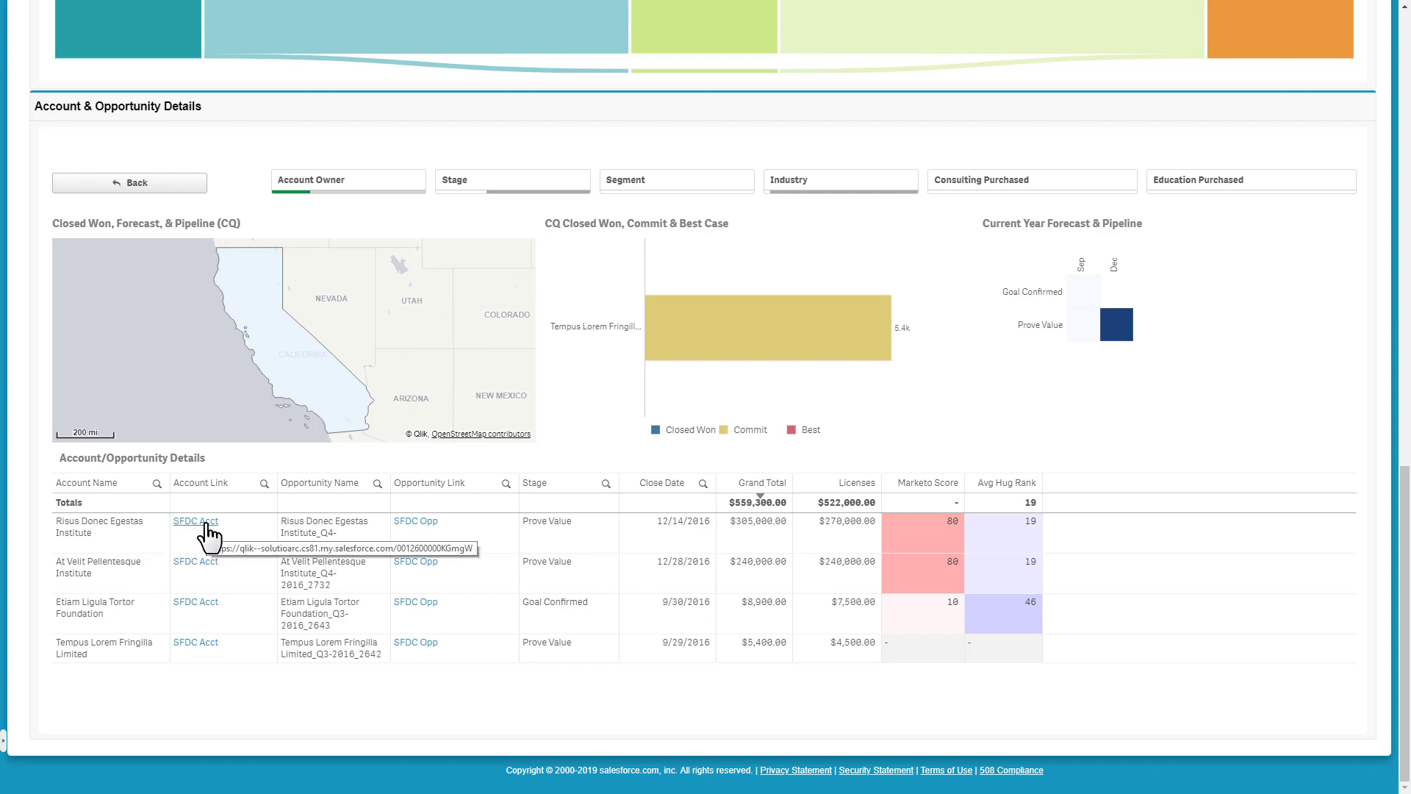
- Open the Risus Donec Egestas Institute account and review its Account Map's Industry and Customer/Prospect lists
left_click(206, 523)
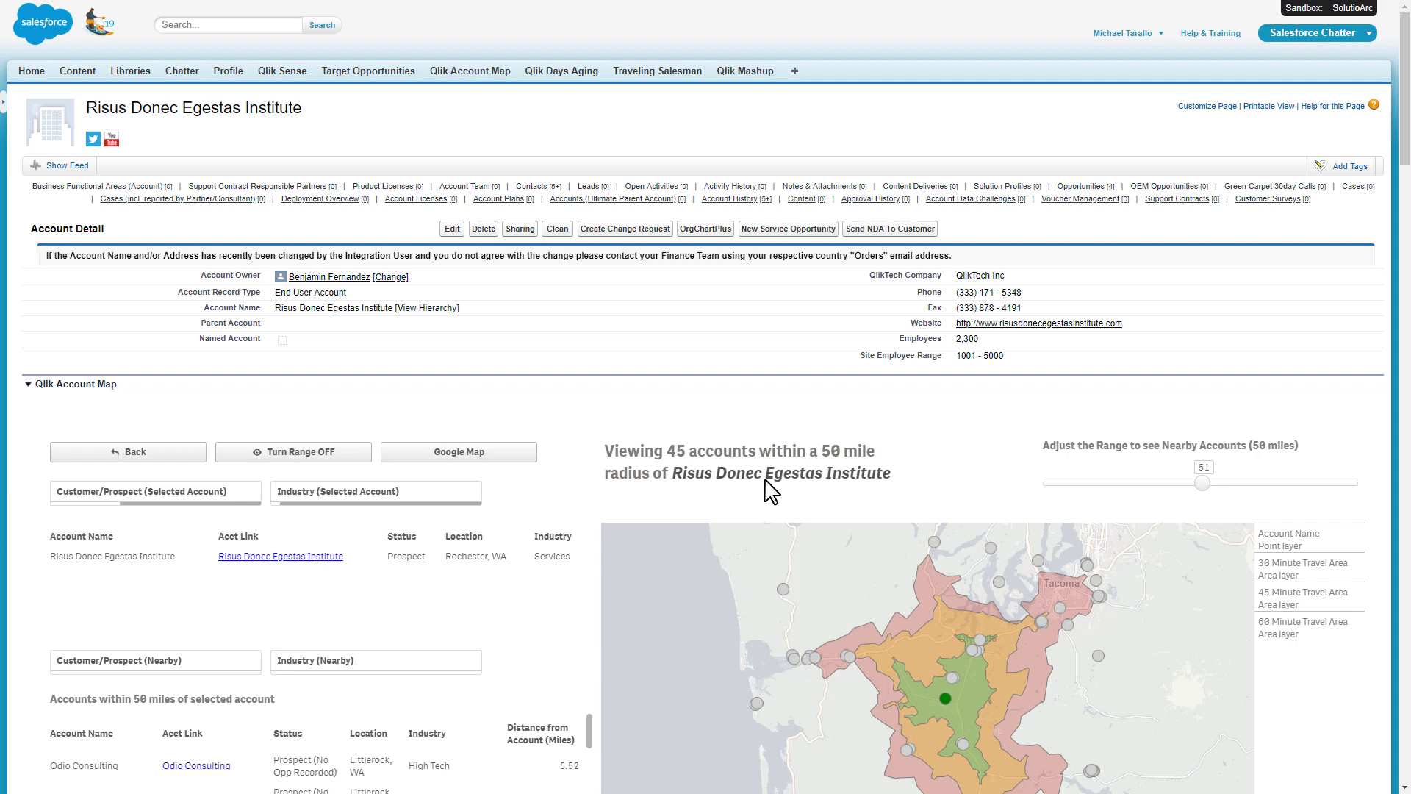
scroll(487, 419, "down", 3)
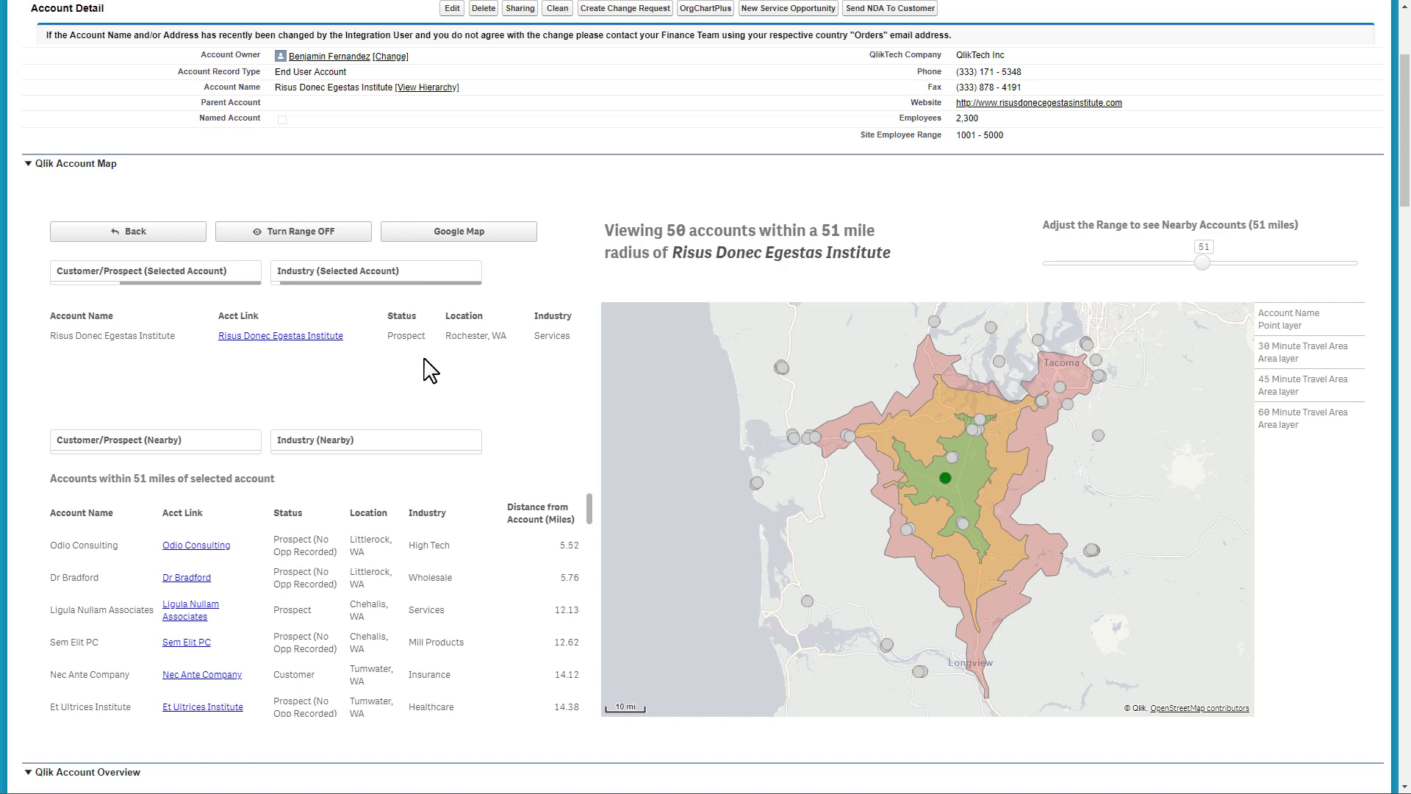
left_click(337, 285)
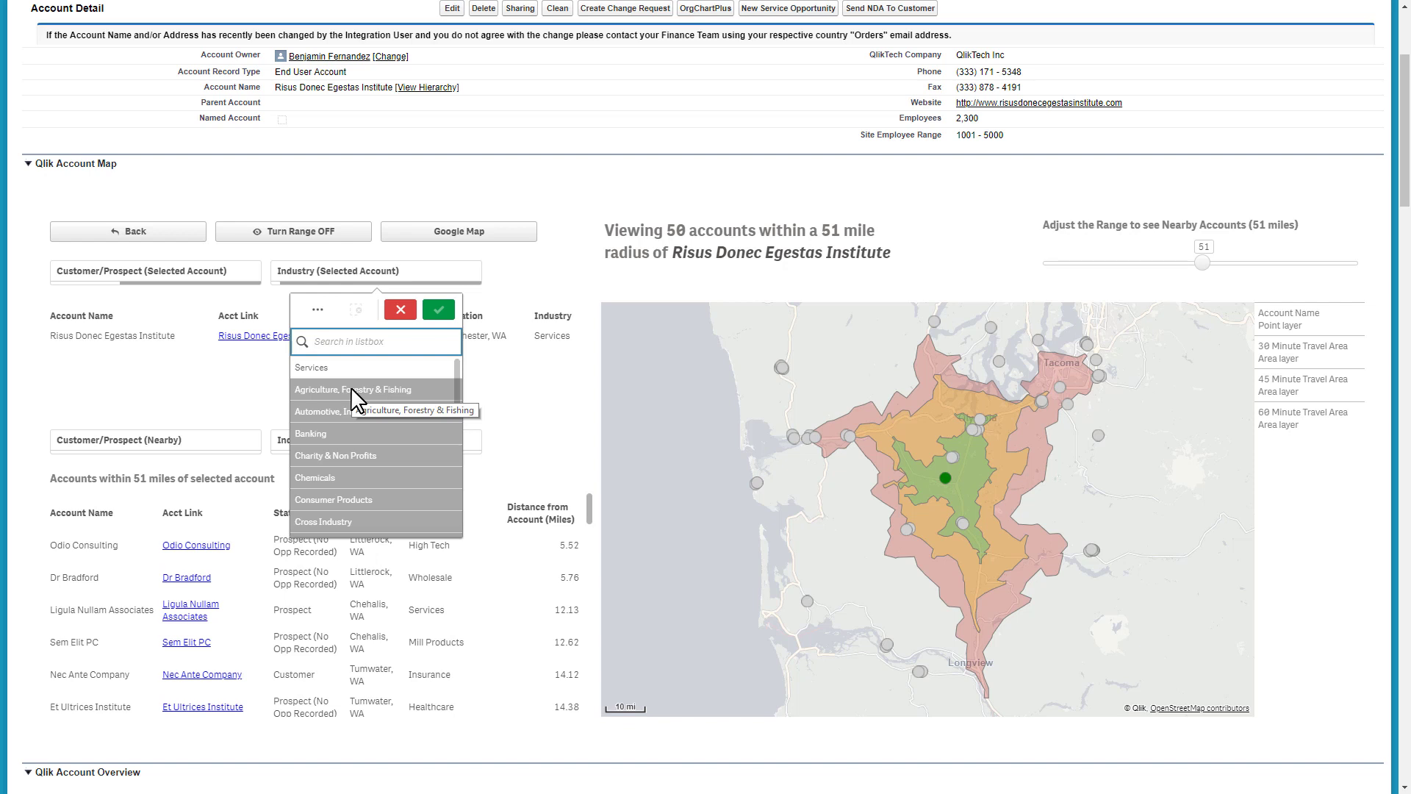
left_click(269, 384)
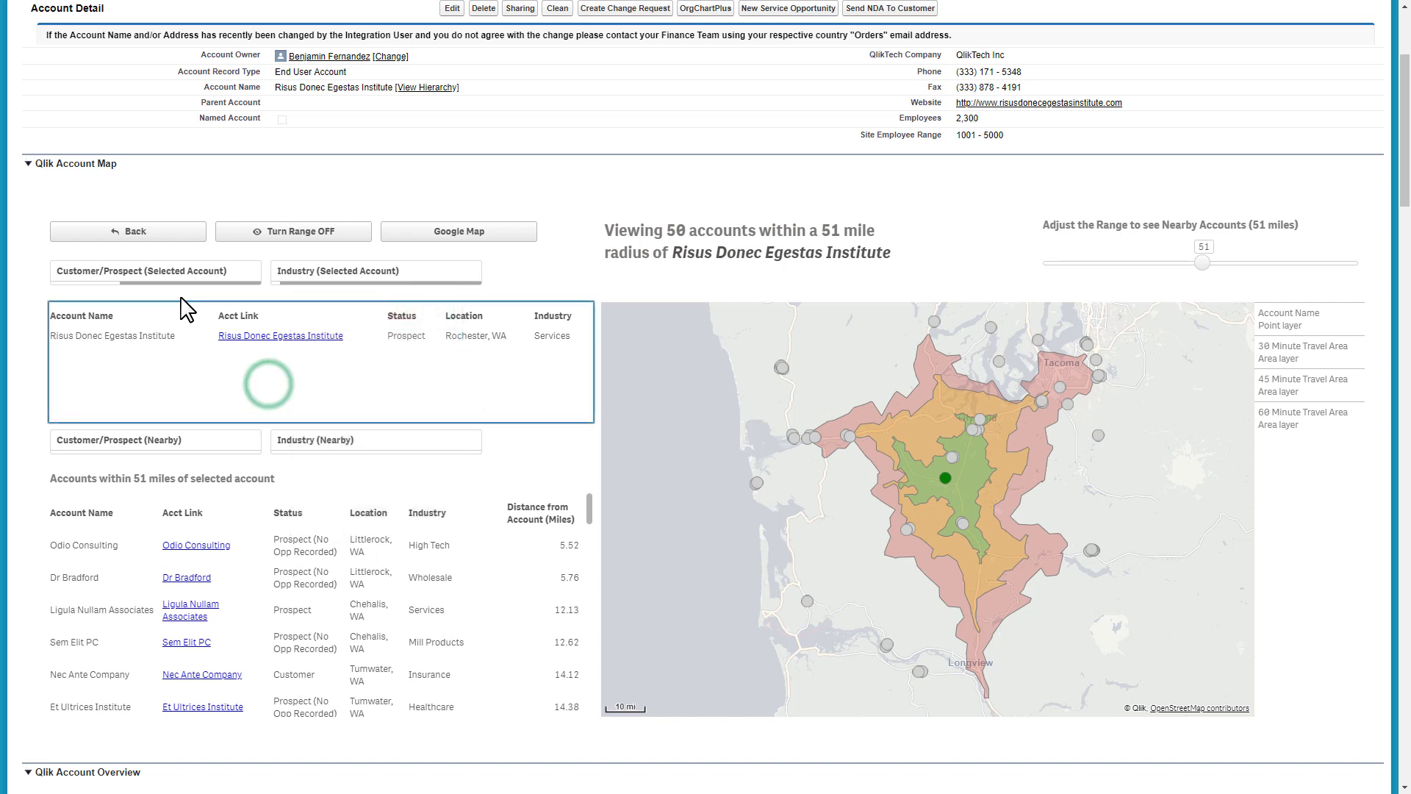
left_click(173, 273)
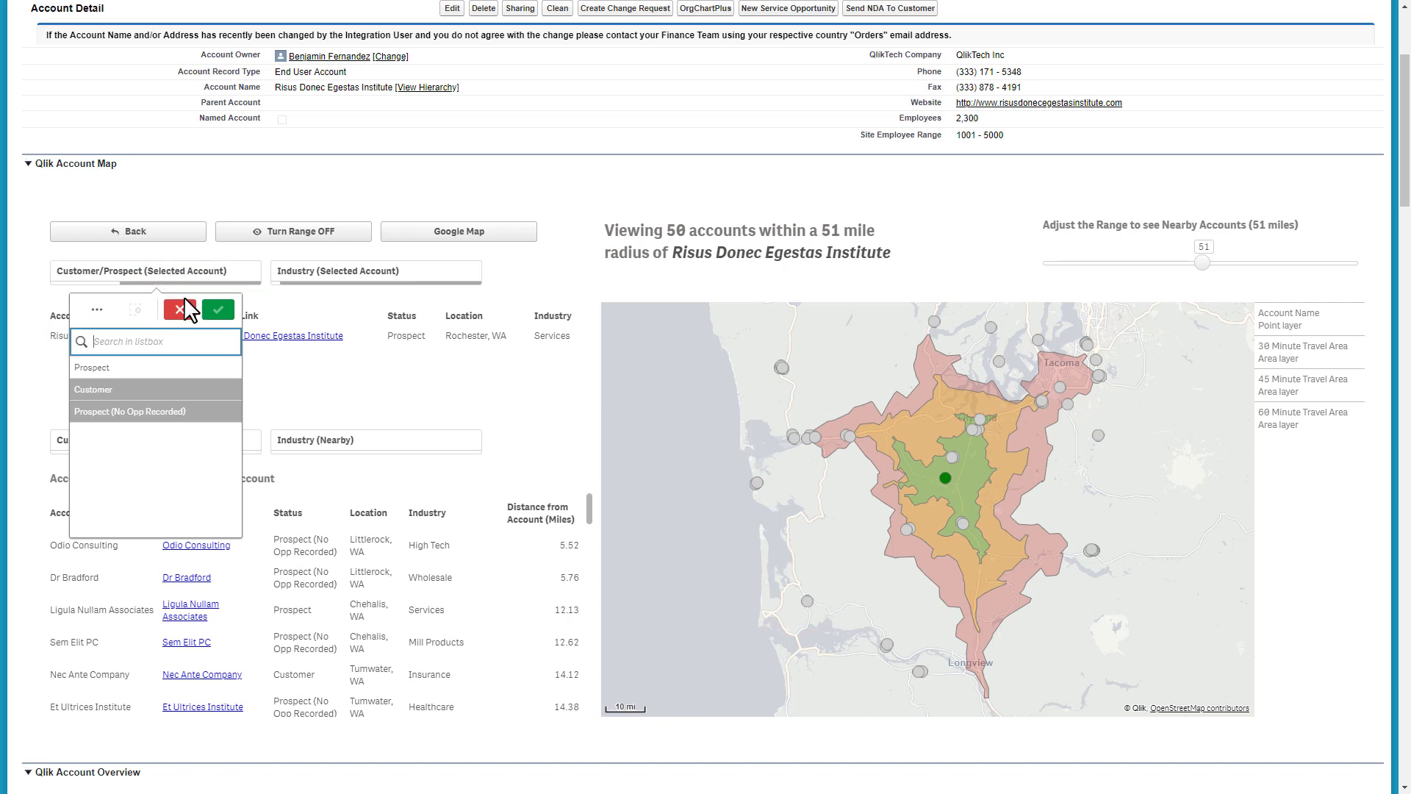
left_click(182, 308)
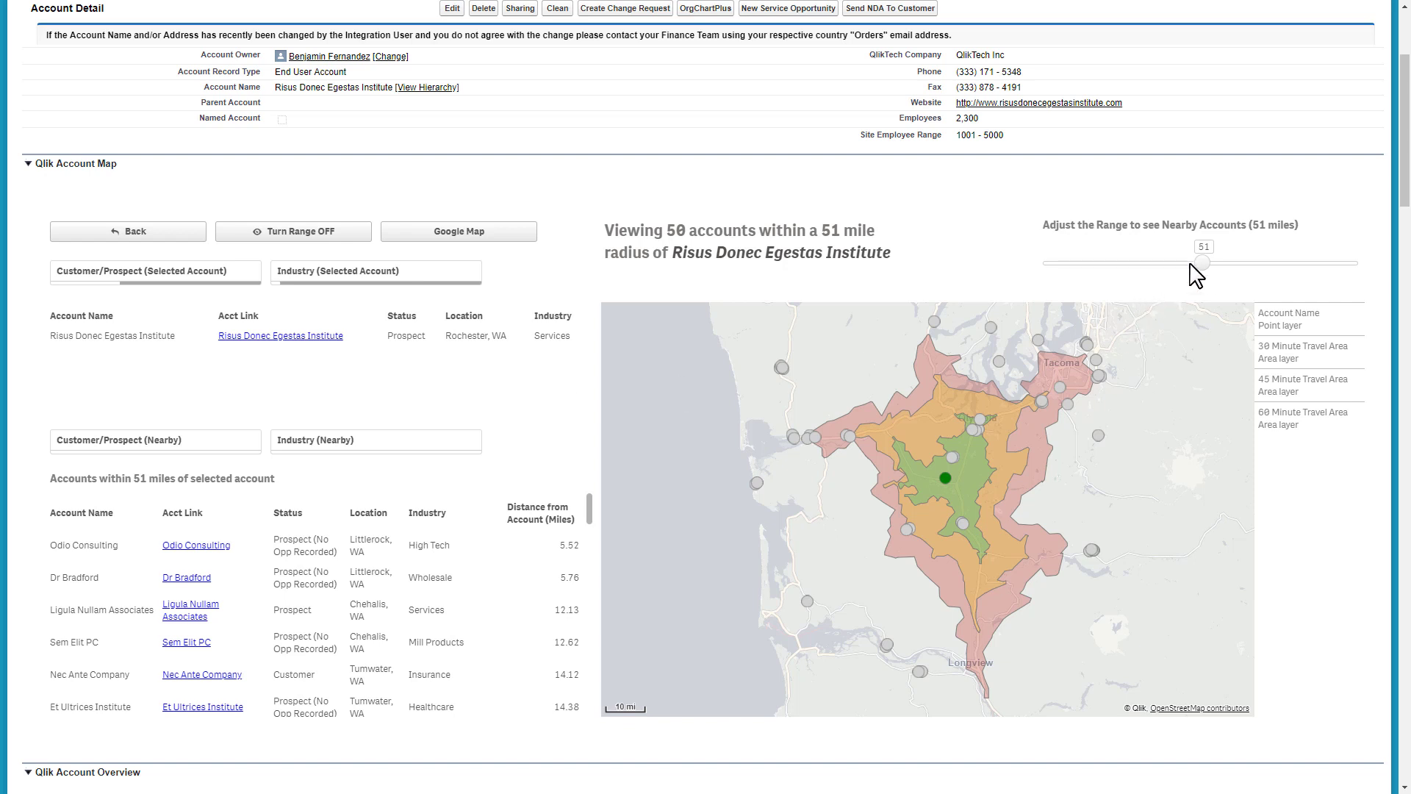
- Widen the Account Map range to 76 miles and browse the nearby Customer/Prospect and Industry lists
left_click_drag(1203, 266, 1283, 276)
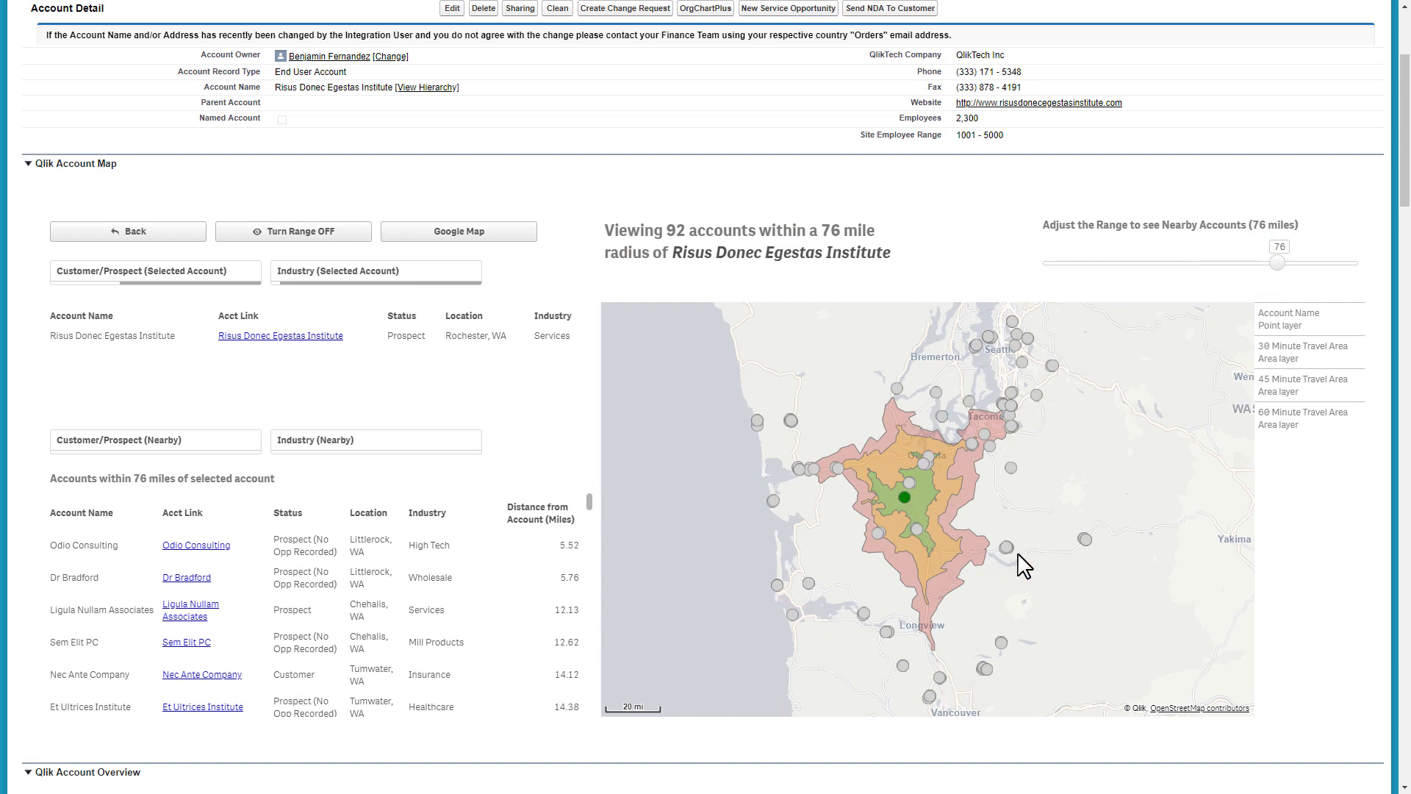
left_click(213, 443)
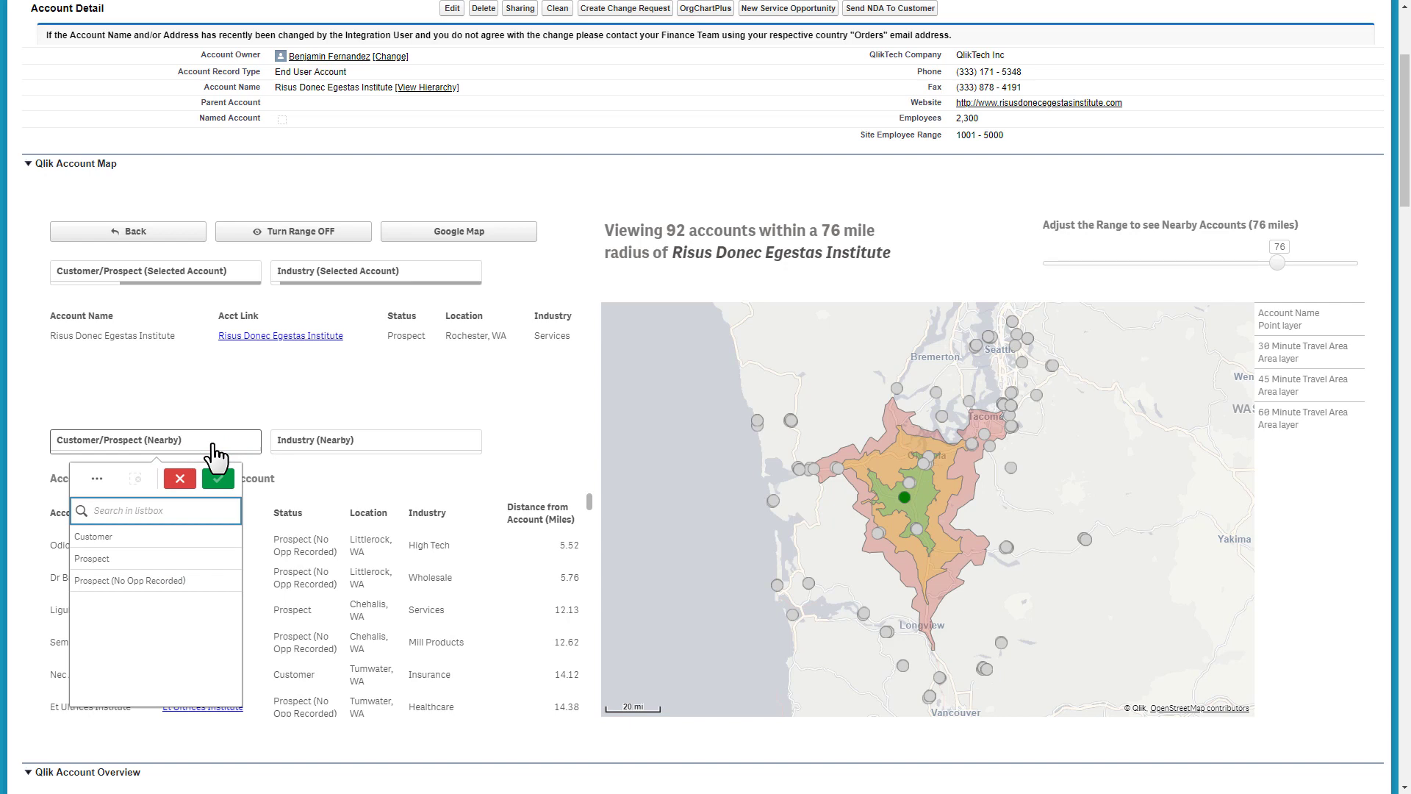
left_click(322, 447)
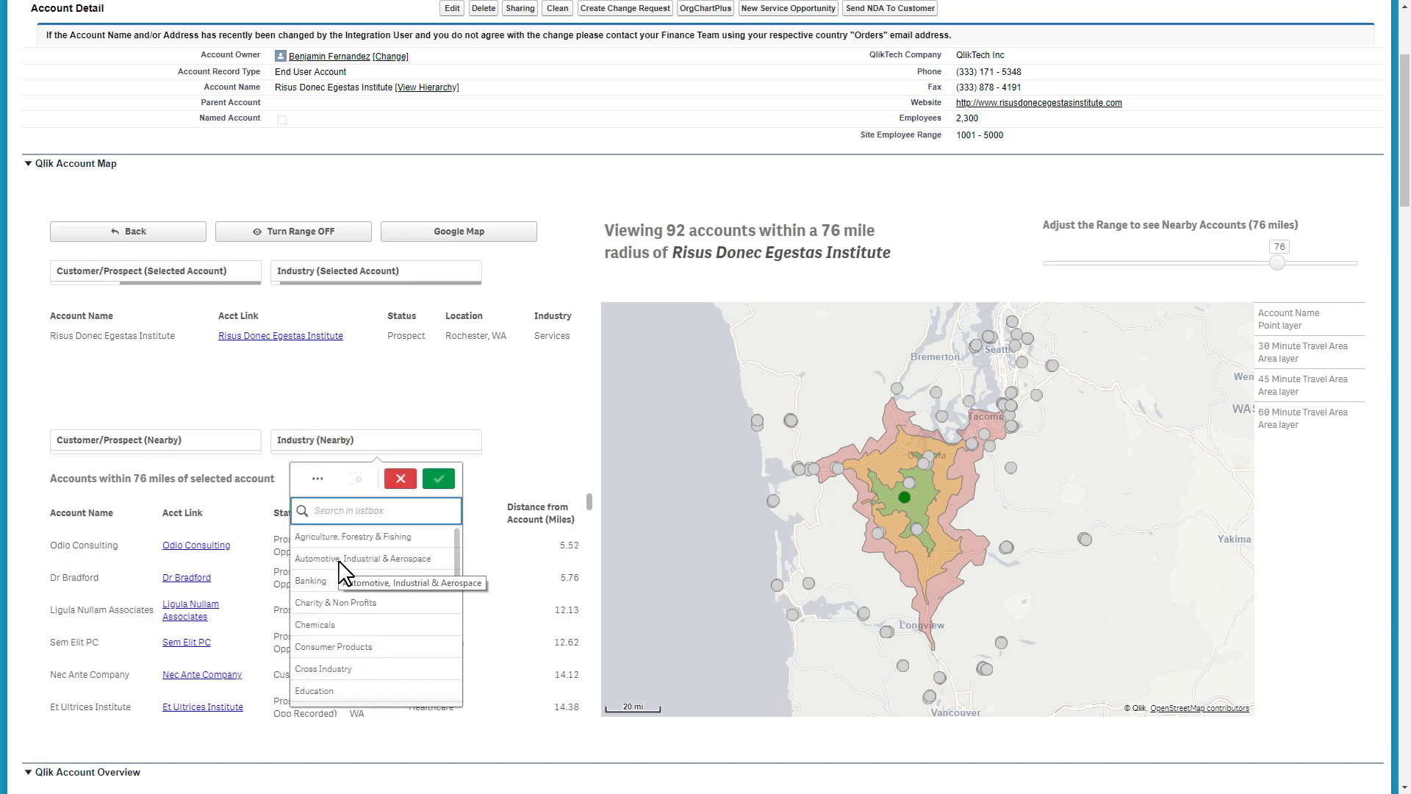
scroll(348, 572, "down", 1)
scroll(347, 571, "down", 5)
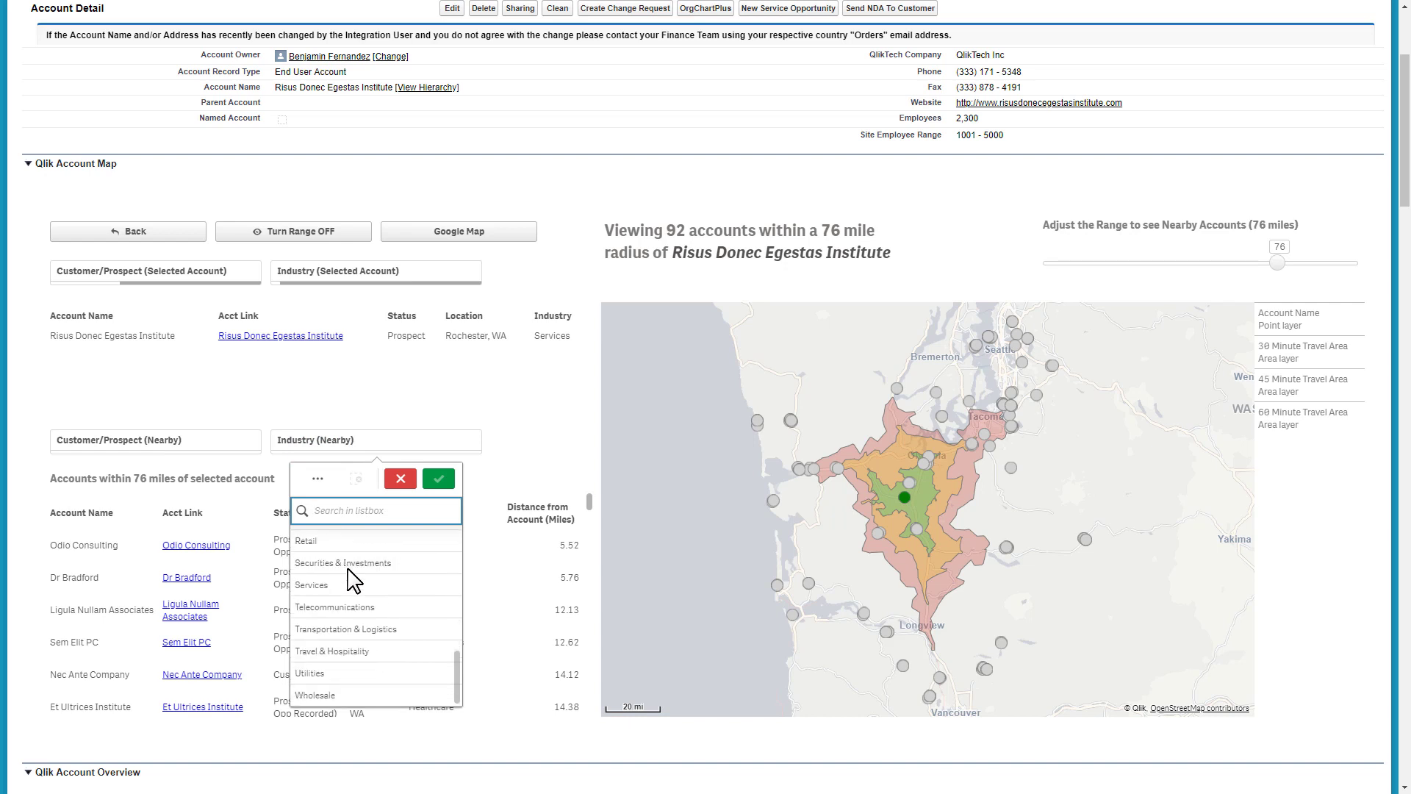
scroll(360, 588, "up", 6)
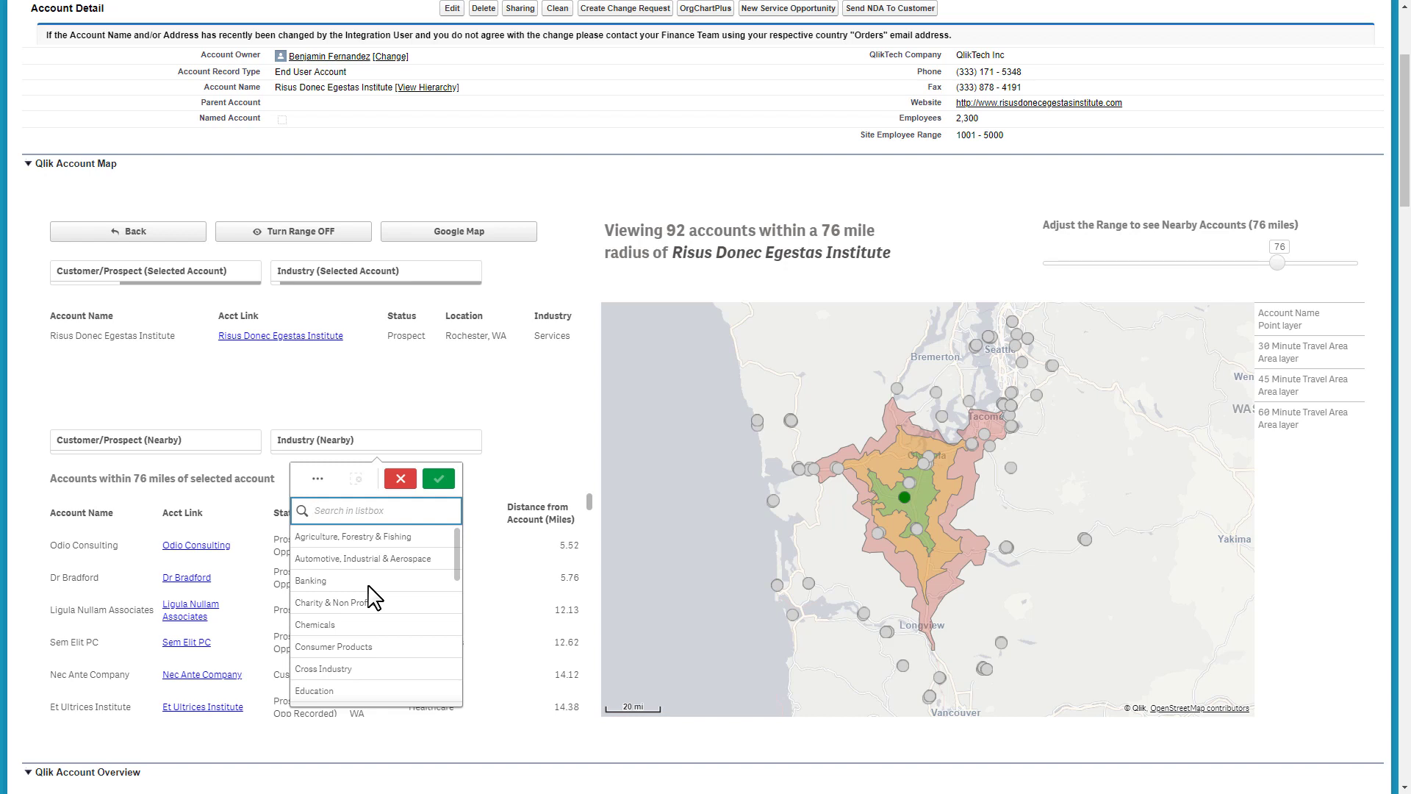
scroll(368, 588, "down", 6)
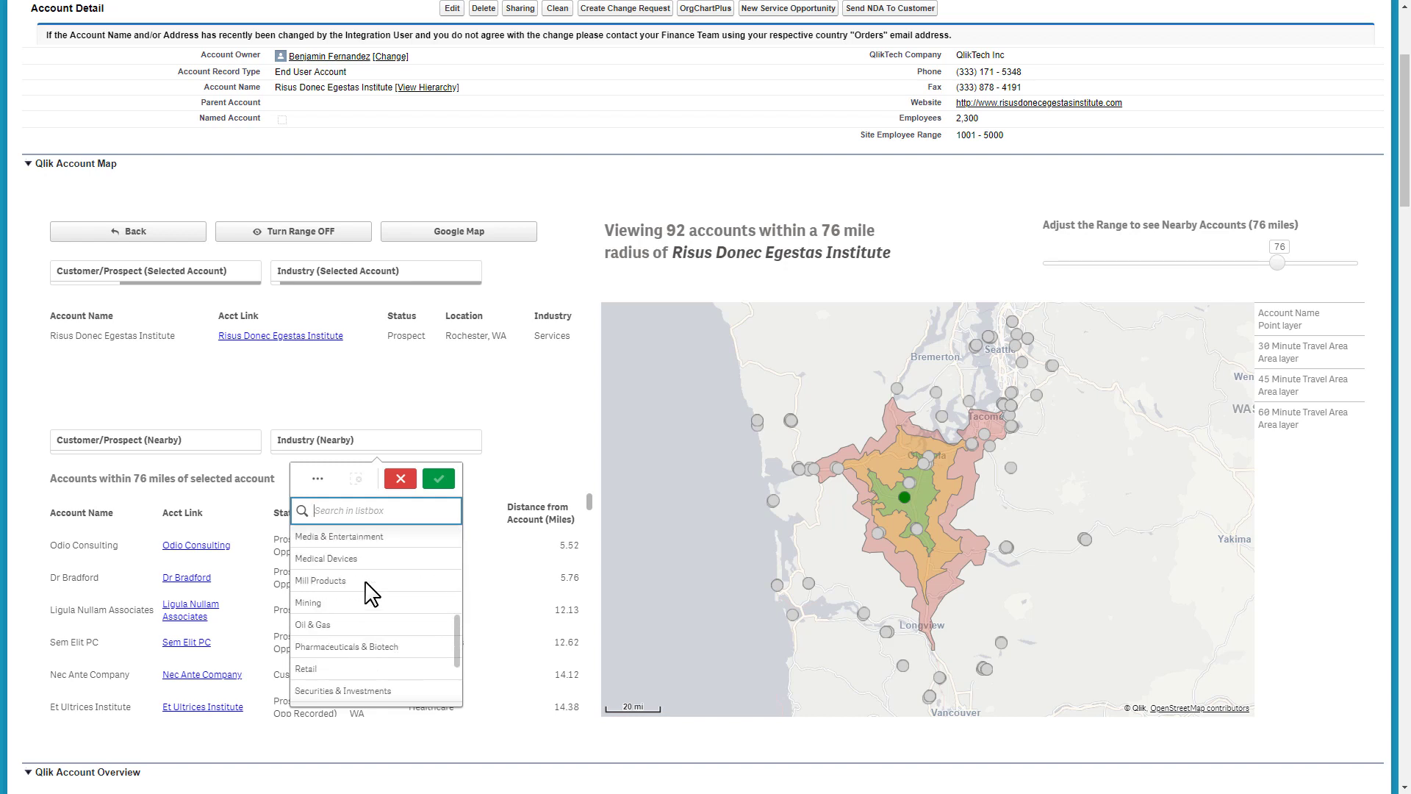
scroll(370, 593, "up", 3)
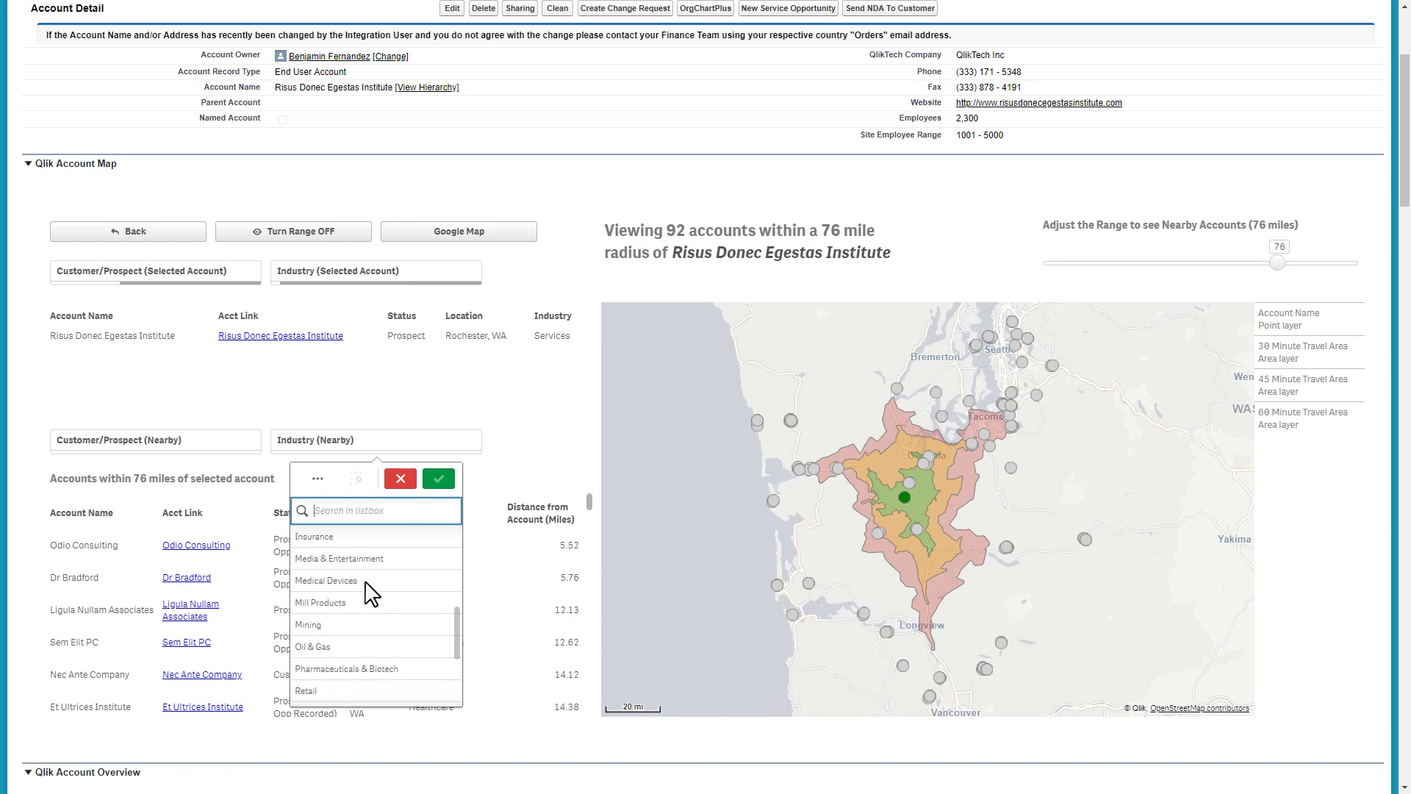
scroll(366, 581, "down", 3)
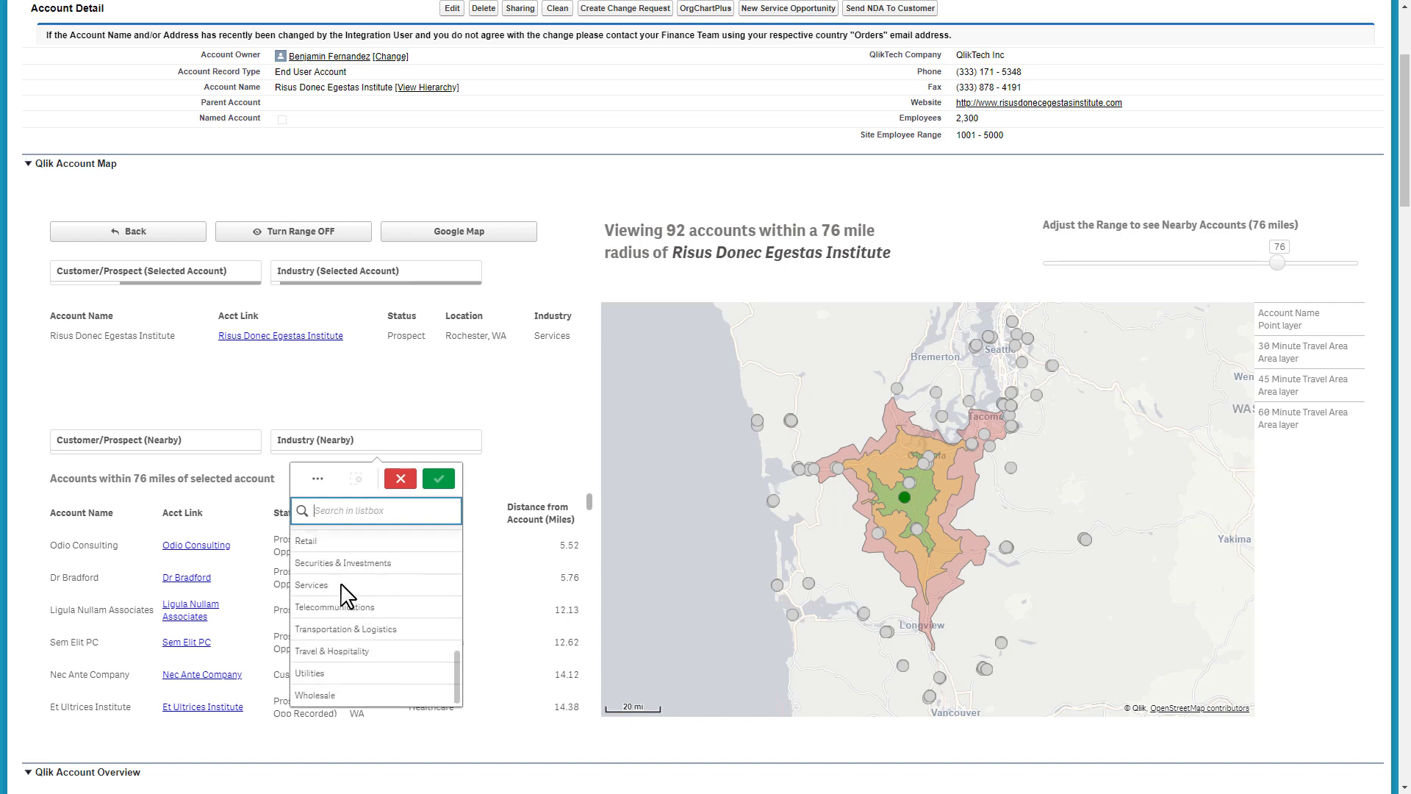
- Filter nearby accounts to the Services industry and Prospect status, leaving 3 within 76 miles
left_click(341, 585)
left_click(439, 479)
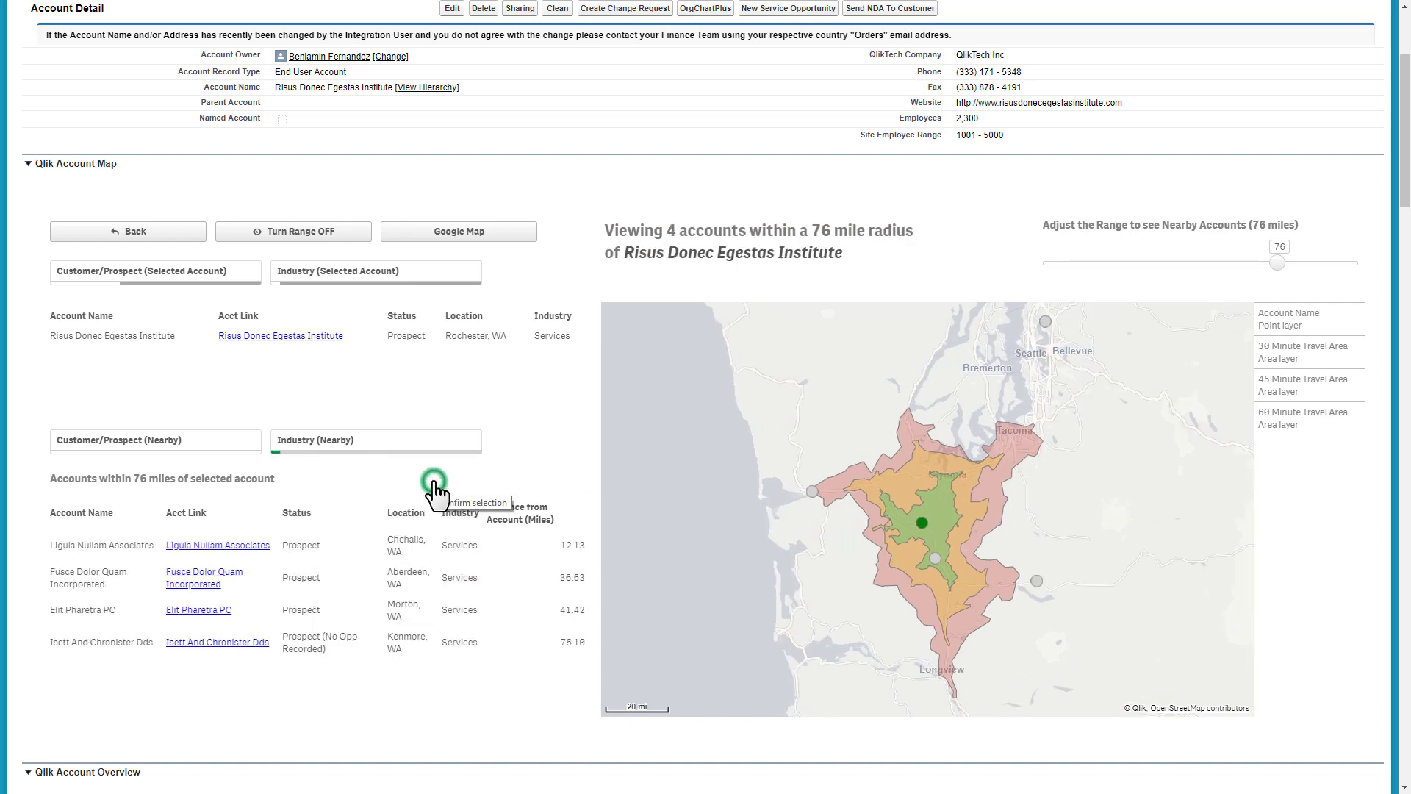
left_click(159, 444)
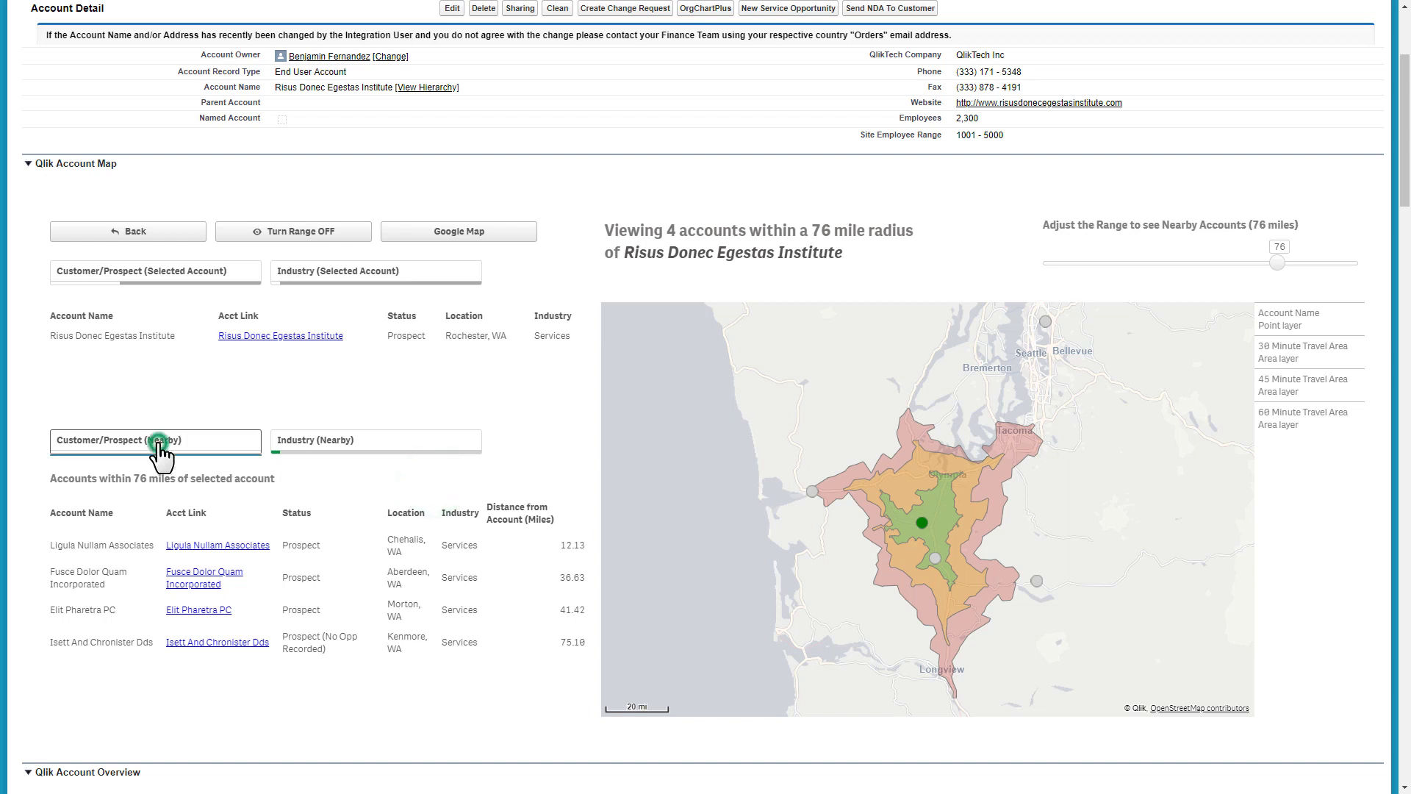
left_click(159, 444)
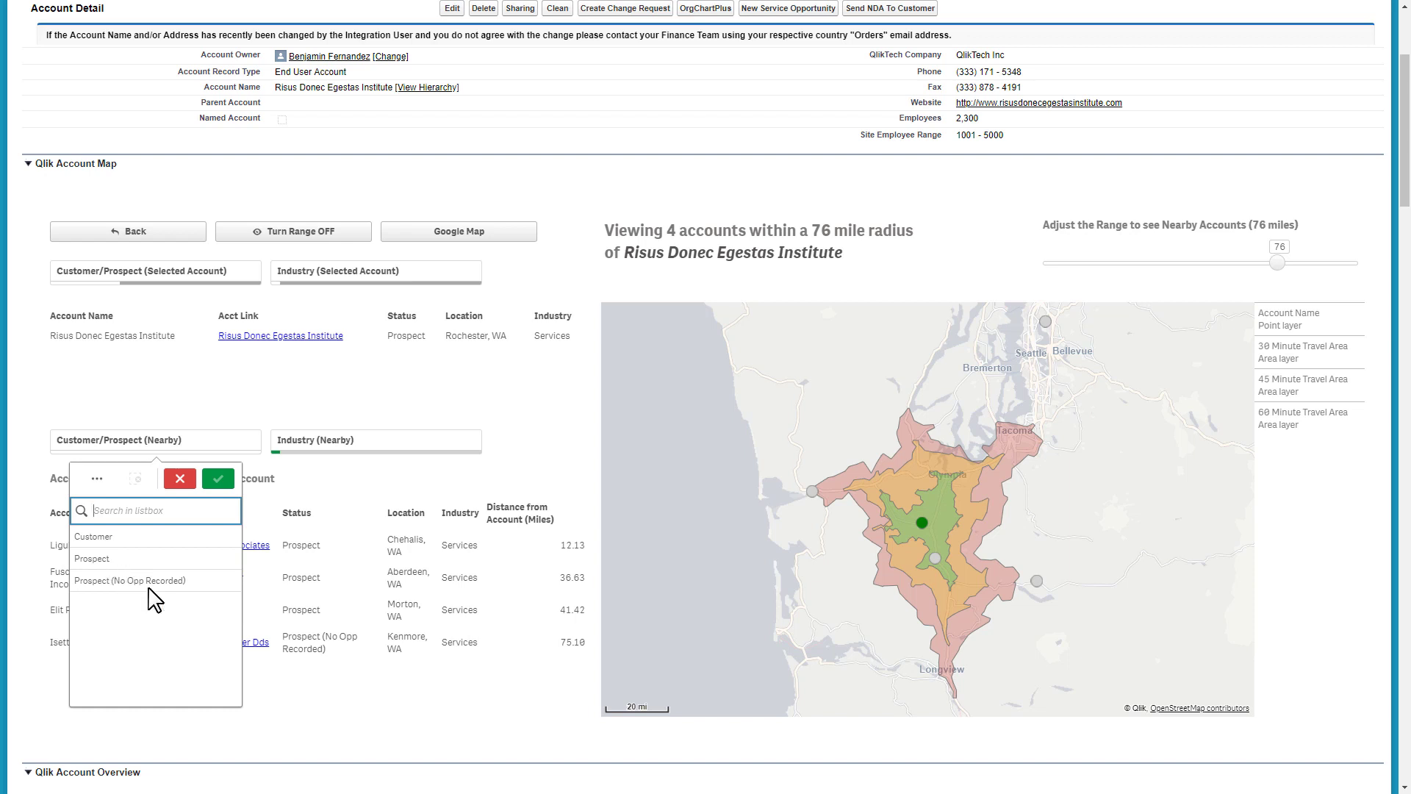
left_click(143, 402)
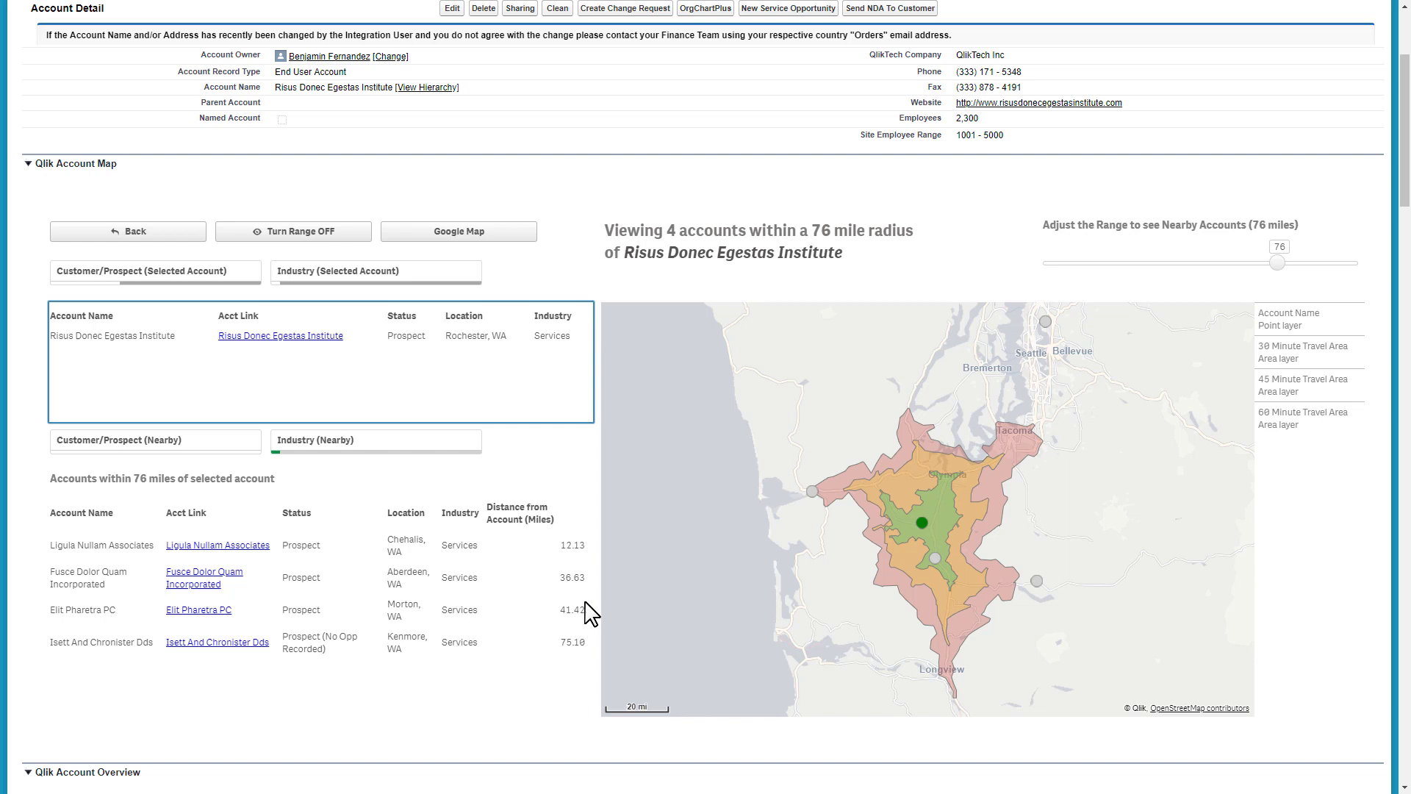
left_click(155, 440)
left_click(109, 560)
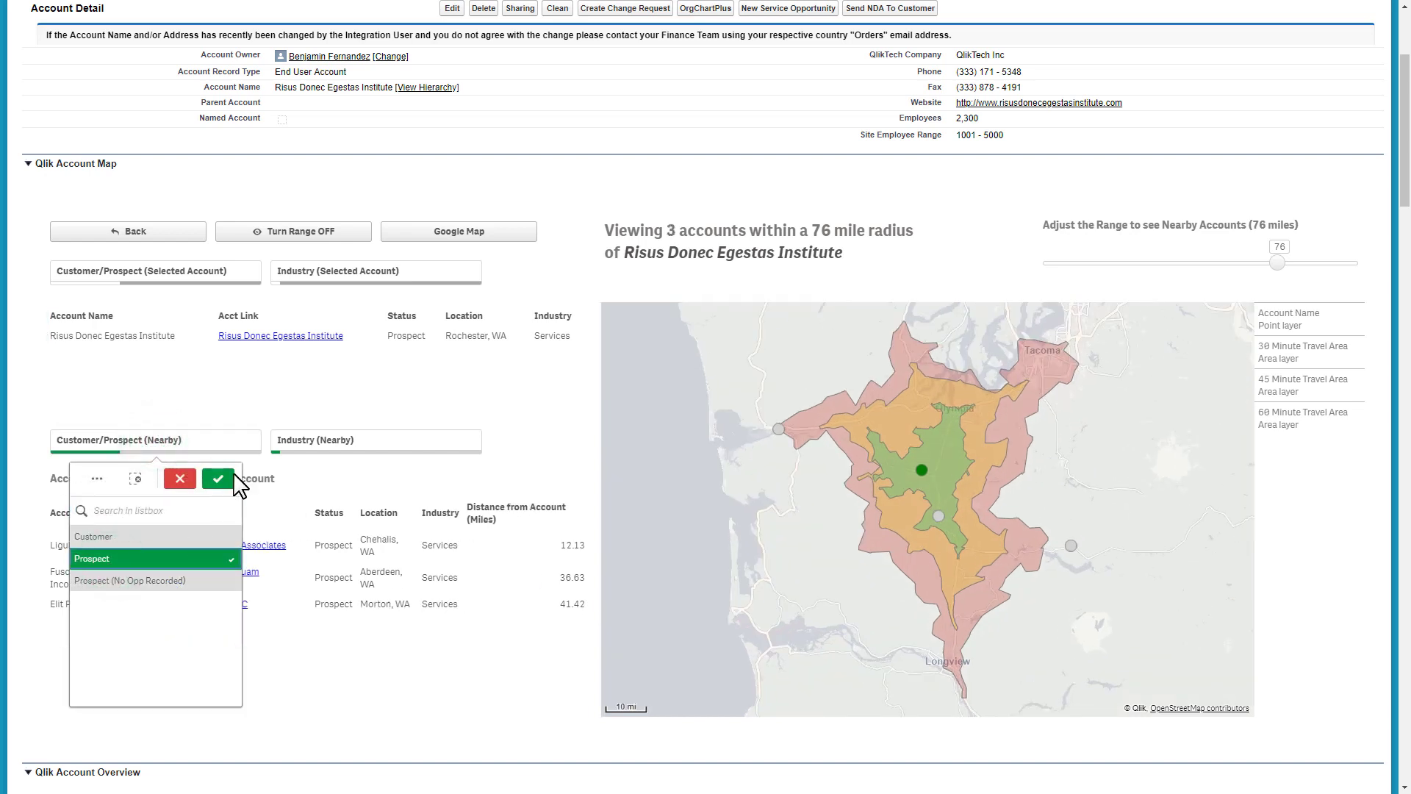
left_click(220, 485)
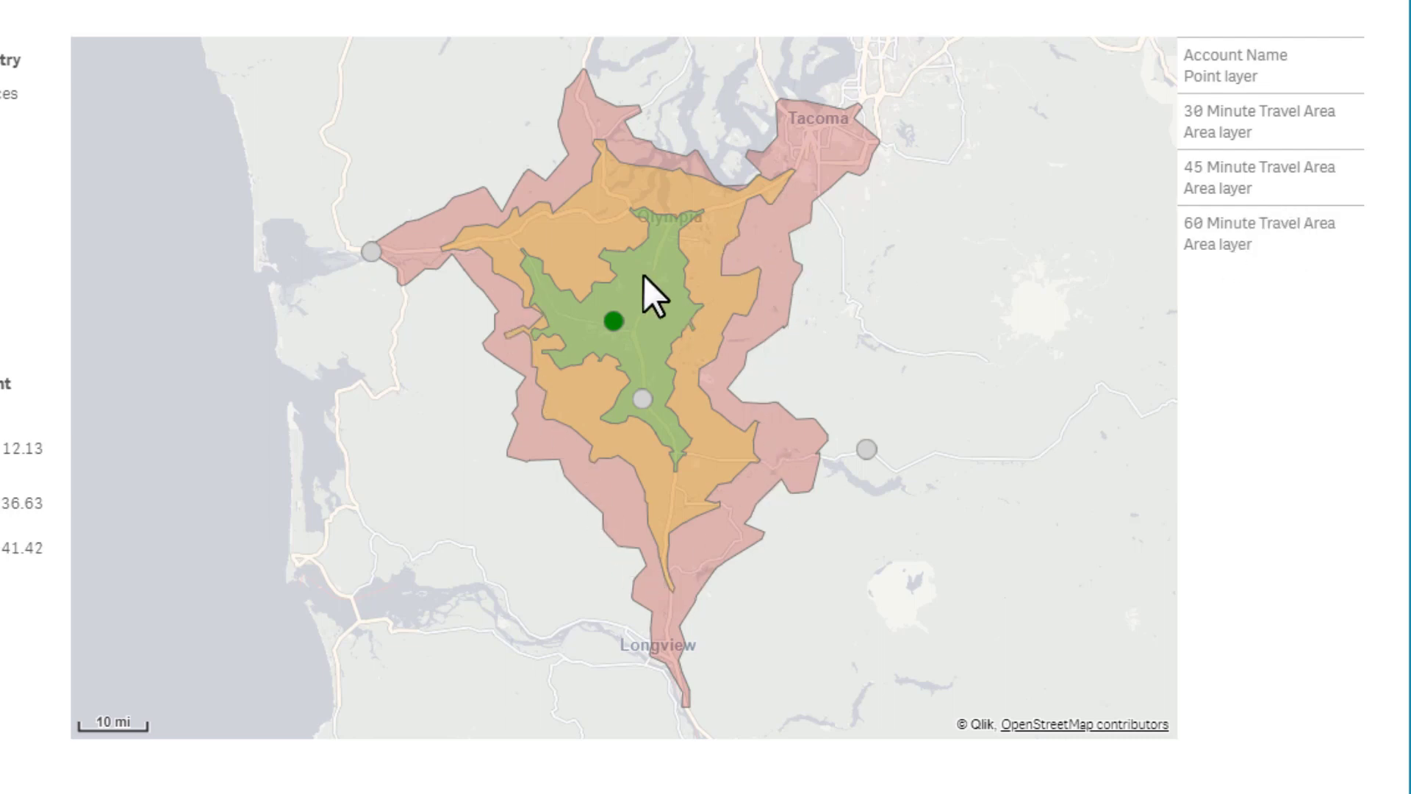
mouse_move(642, 399)
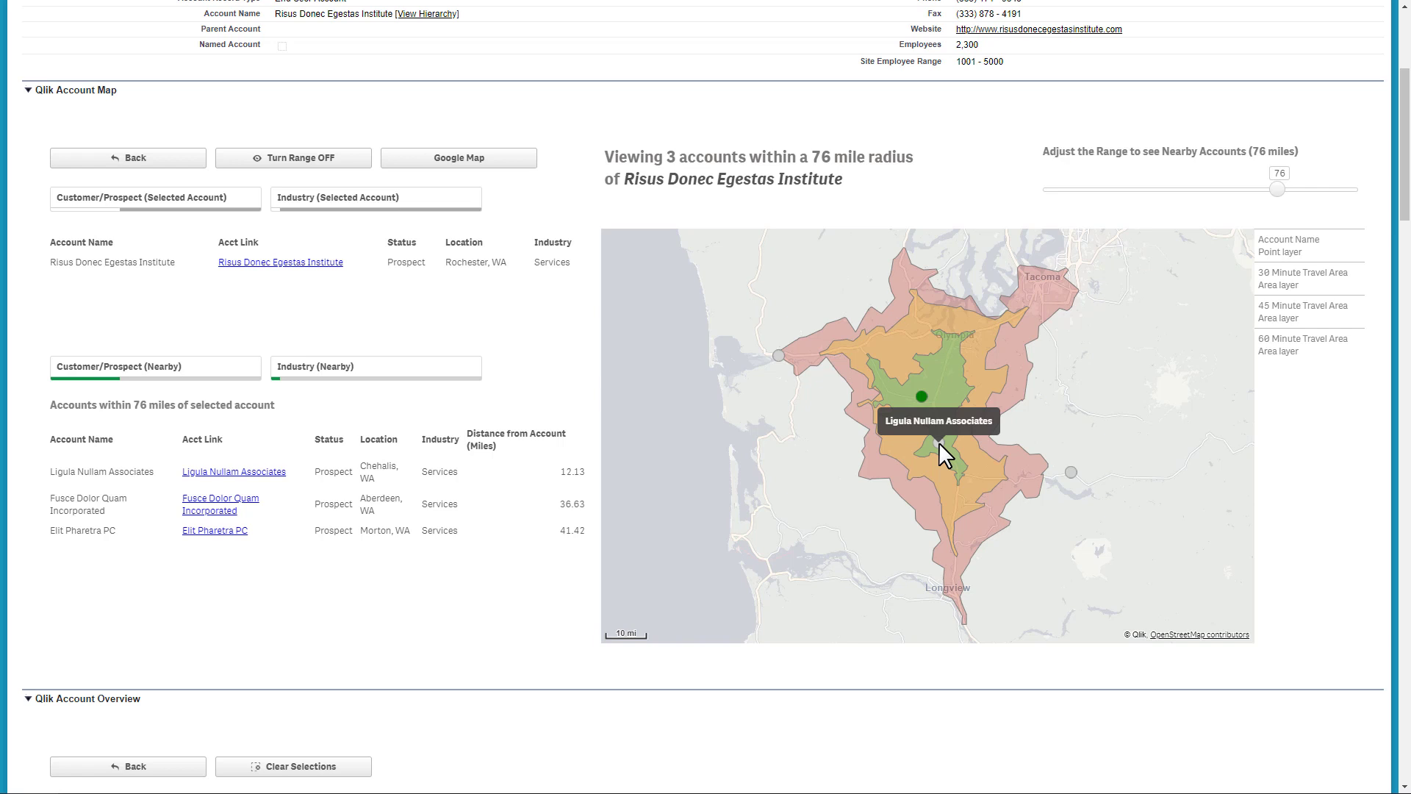
scroll(929, 570, "up", 3)
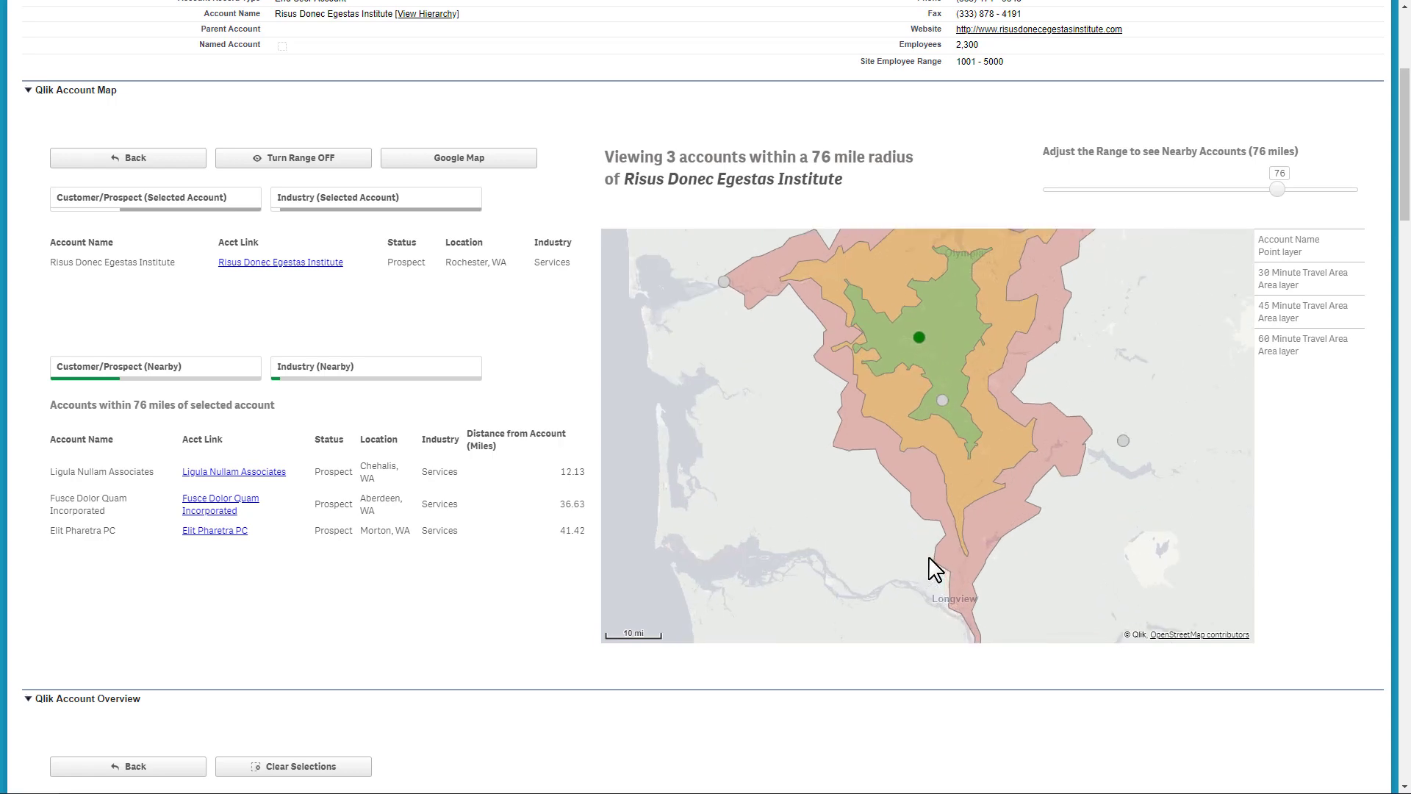
scroll(897, 277, "up", 4)
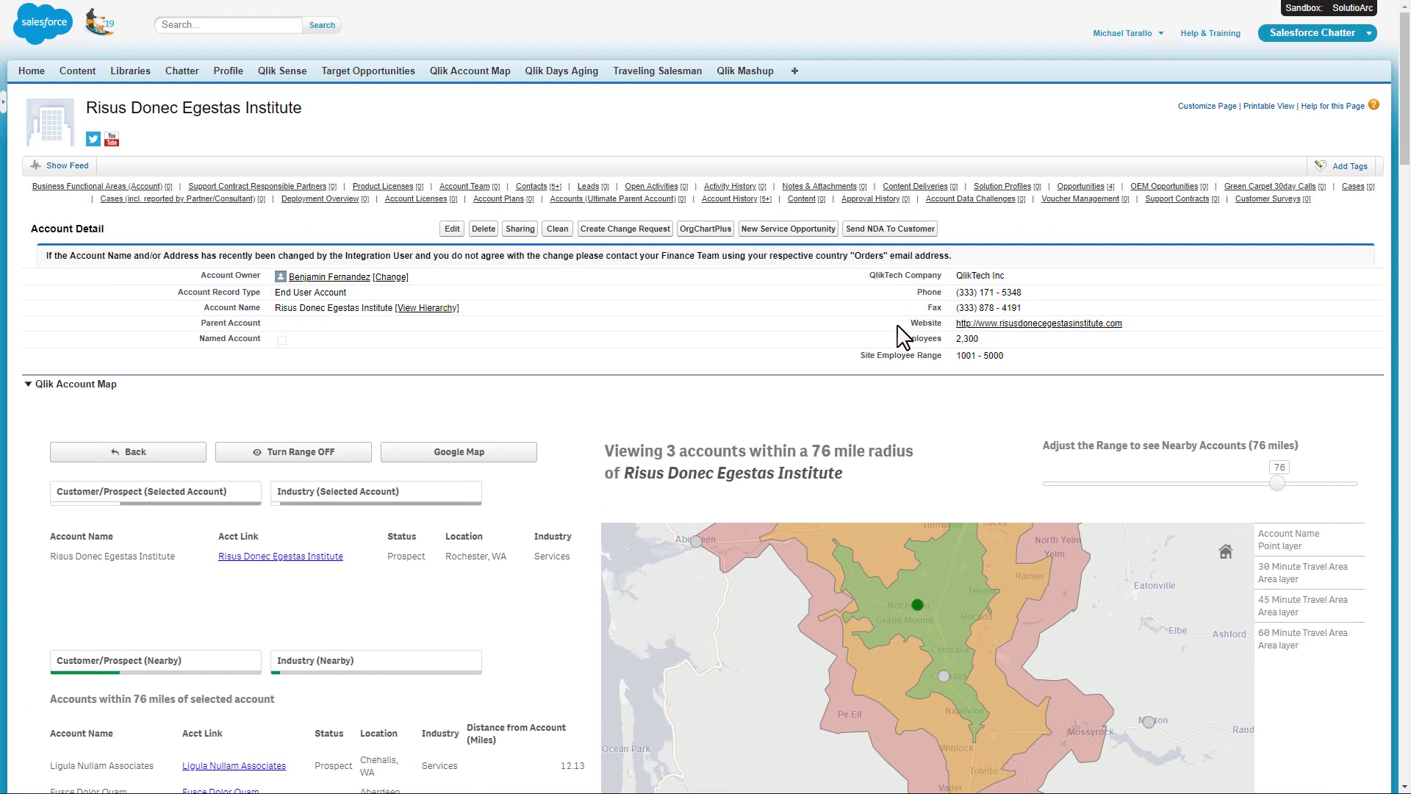
- On the Traveling Salesman map, filter to one account owner's Prospect accounts
left_click(639, 74)
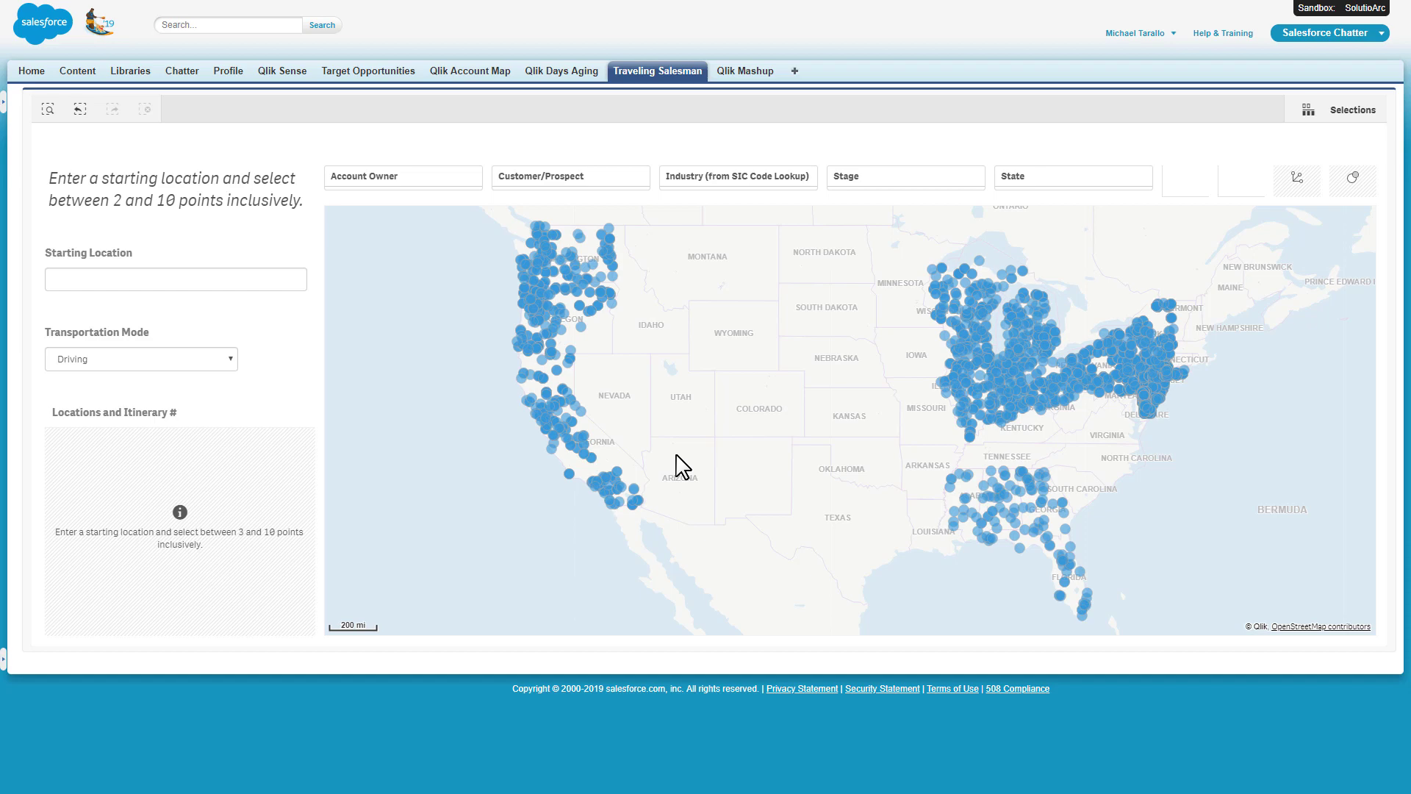
left_click(412, 179)
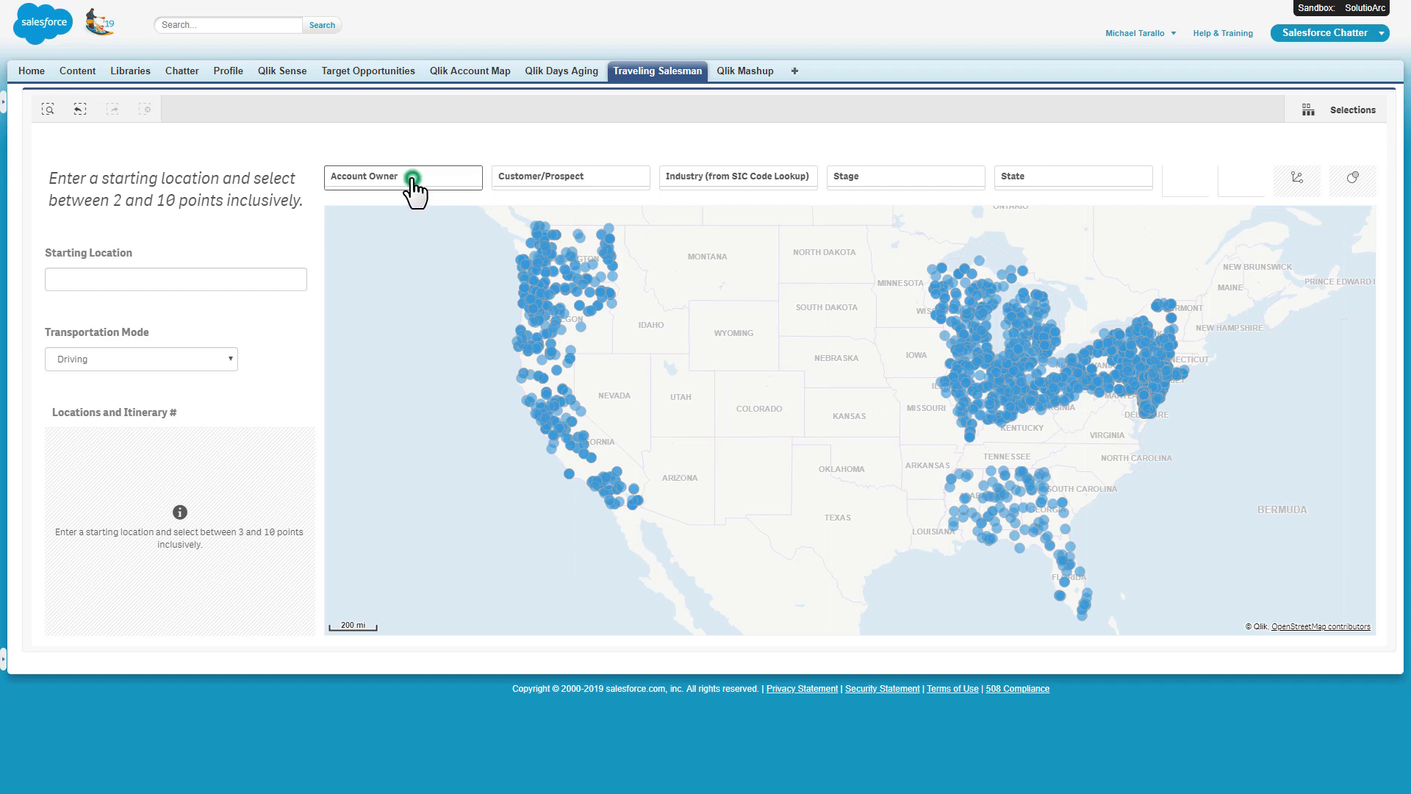
left_click(375, 277)
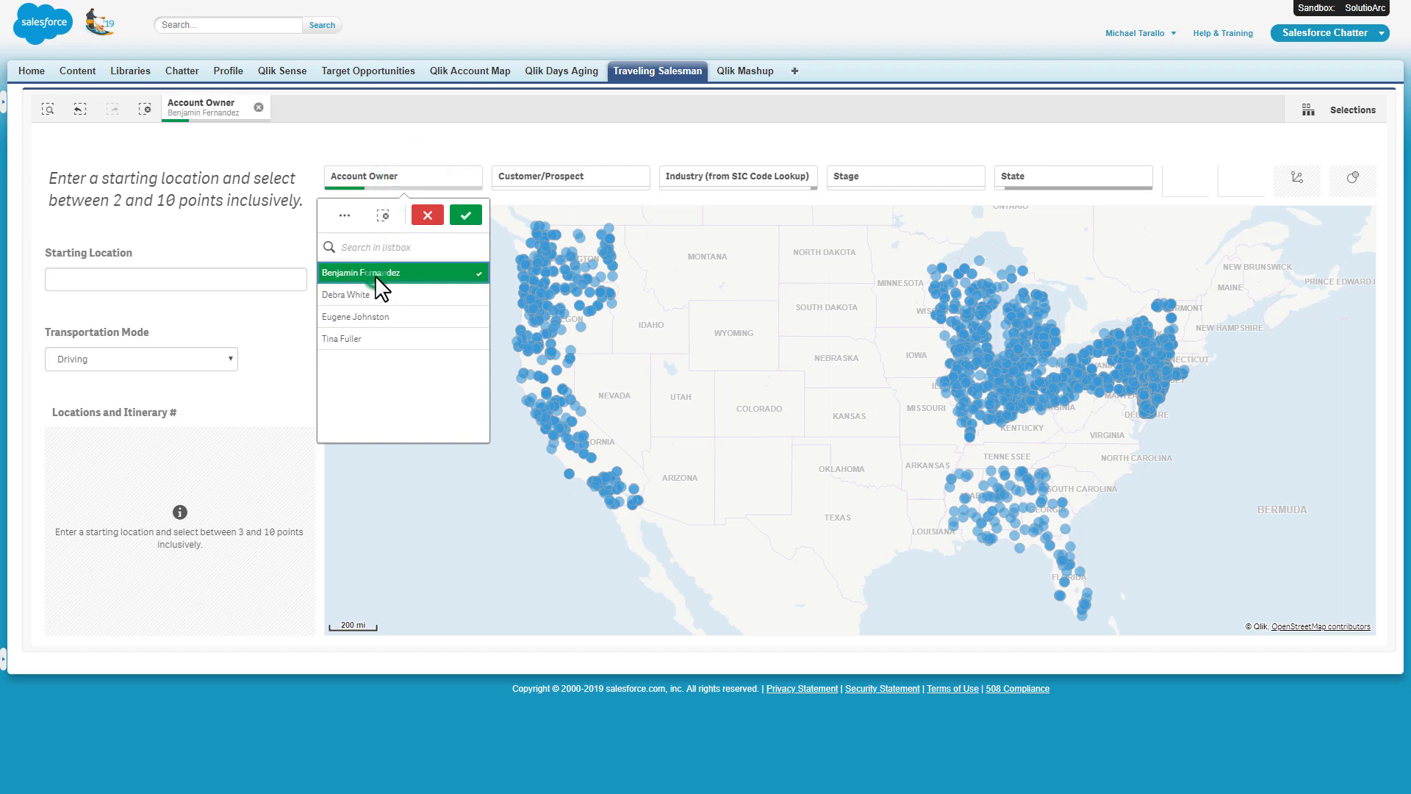
left_click(458, 218)
left_click(564, 179)
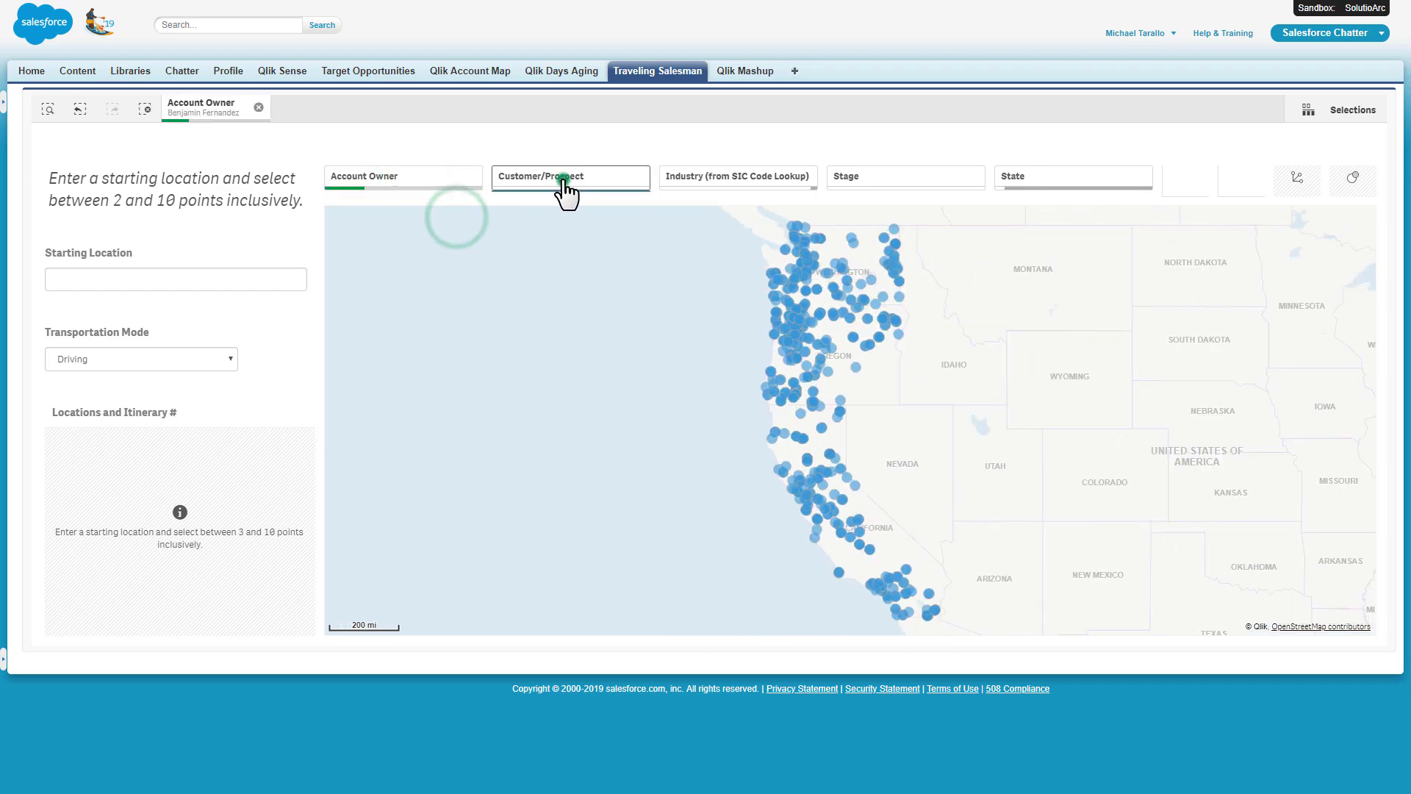
left_click(538, 295)
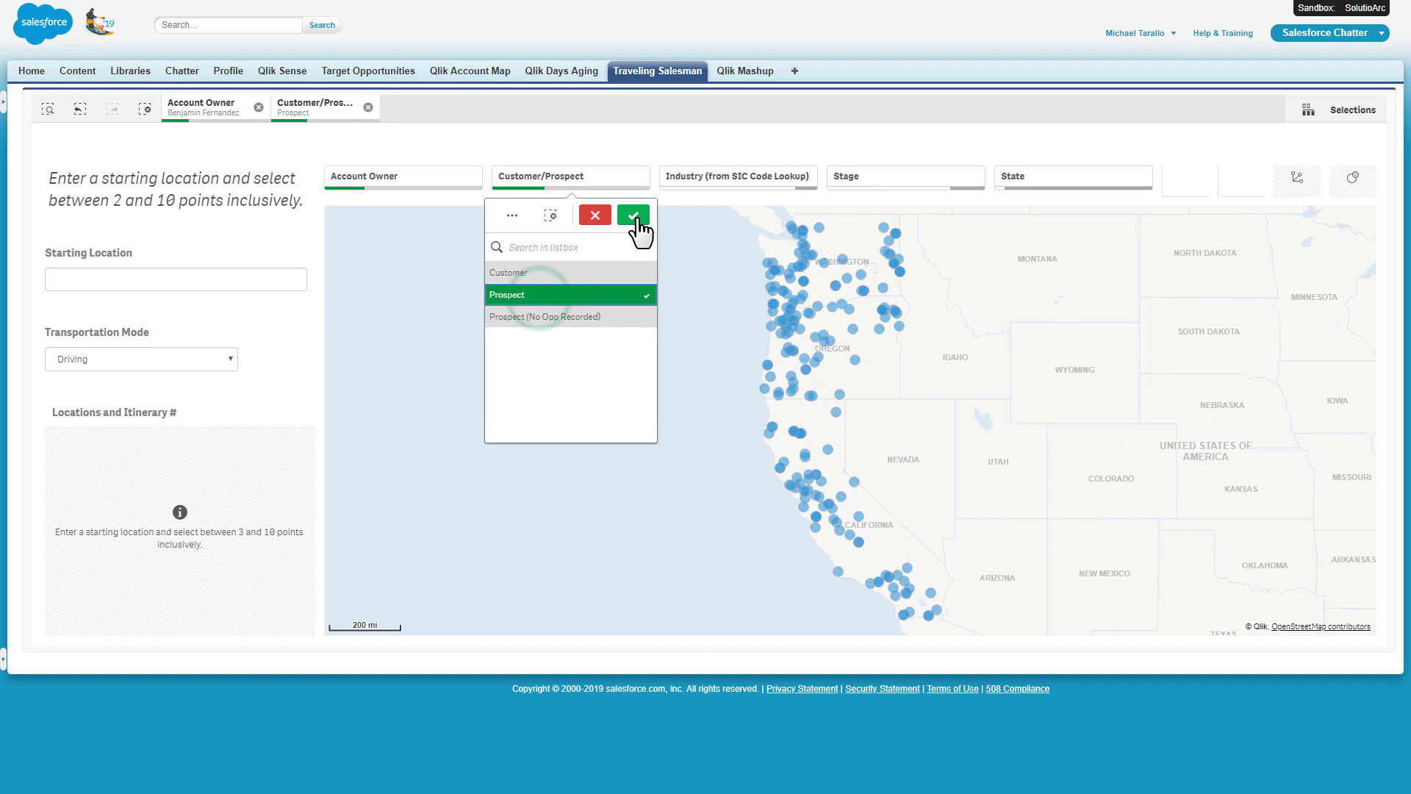
left_click(635, 217)
- Narrow the mapped prospects to the Education industry in Oregon (OR)
left_click(694, 184)
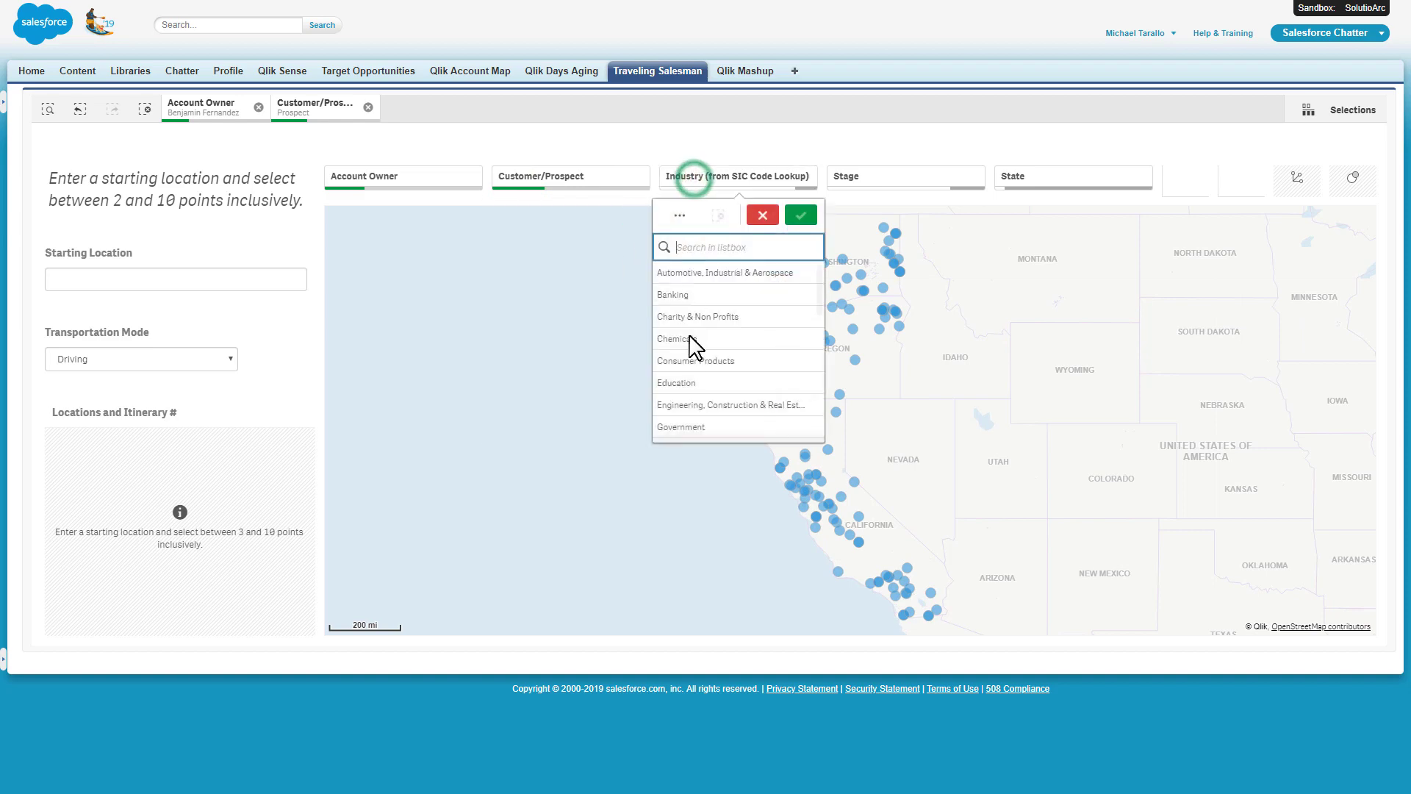
left_click(687, 384)
left_click(805, 216)
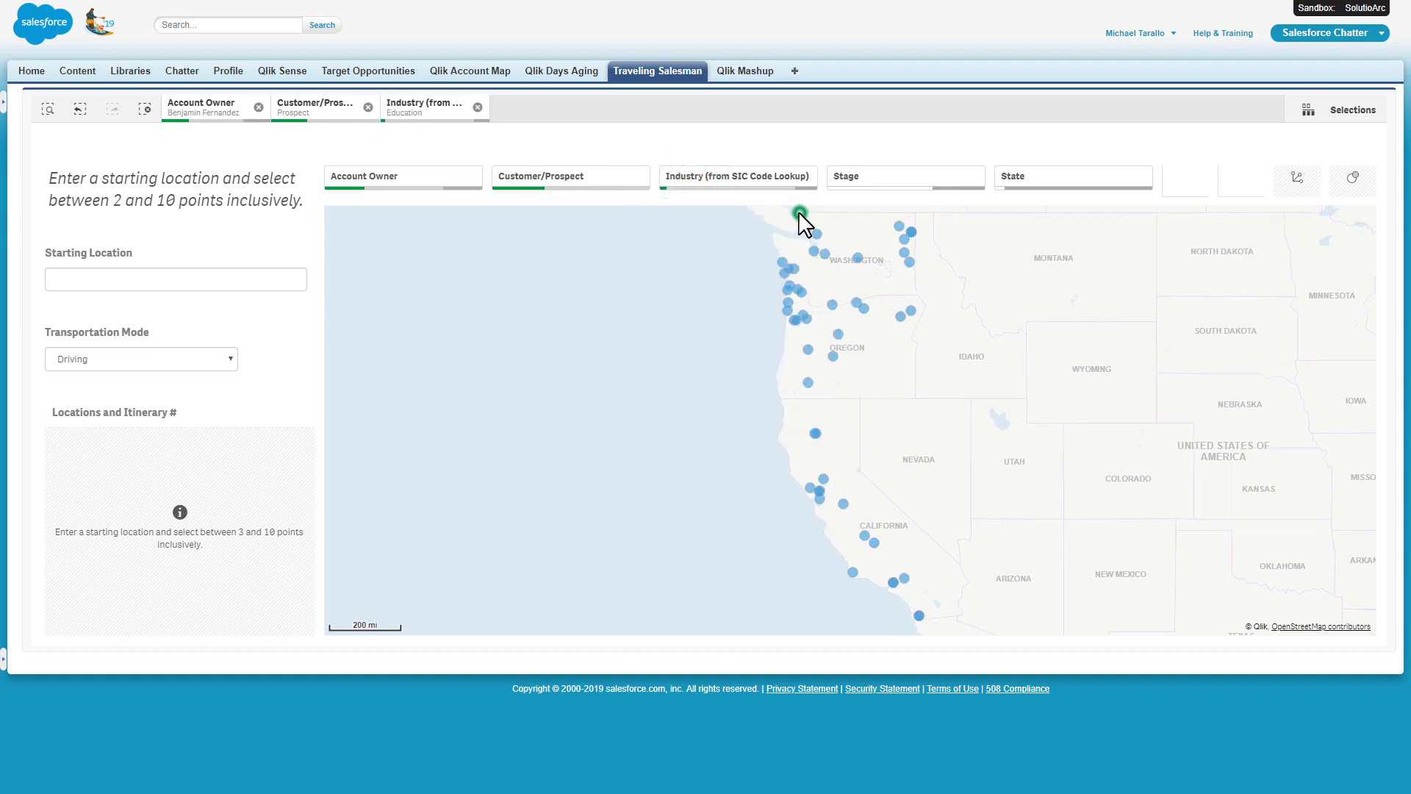
left_click(1011, 182)
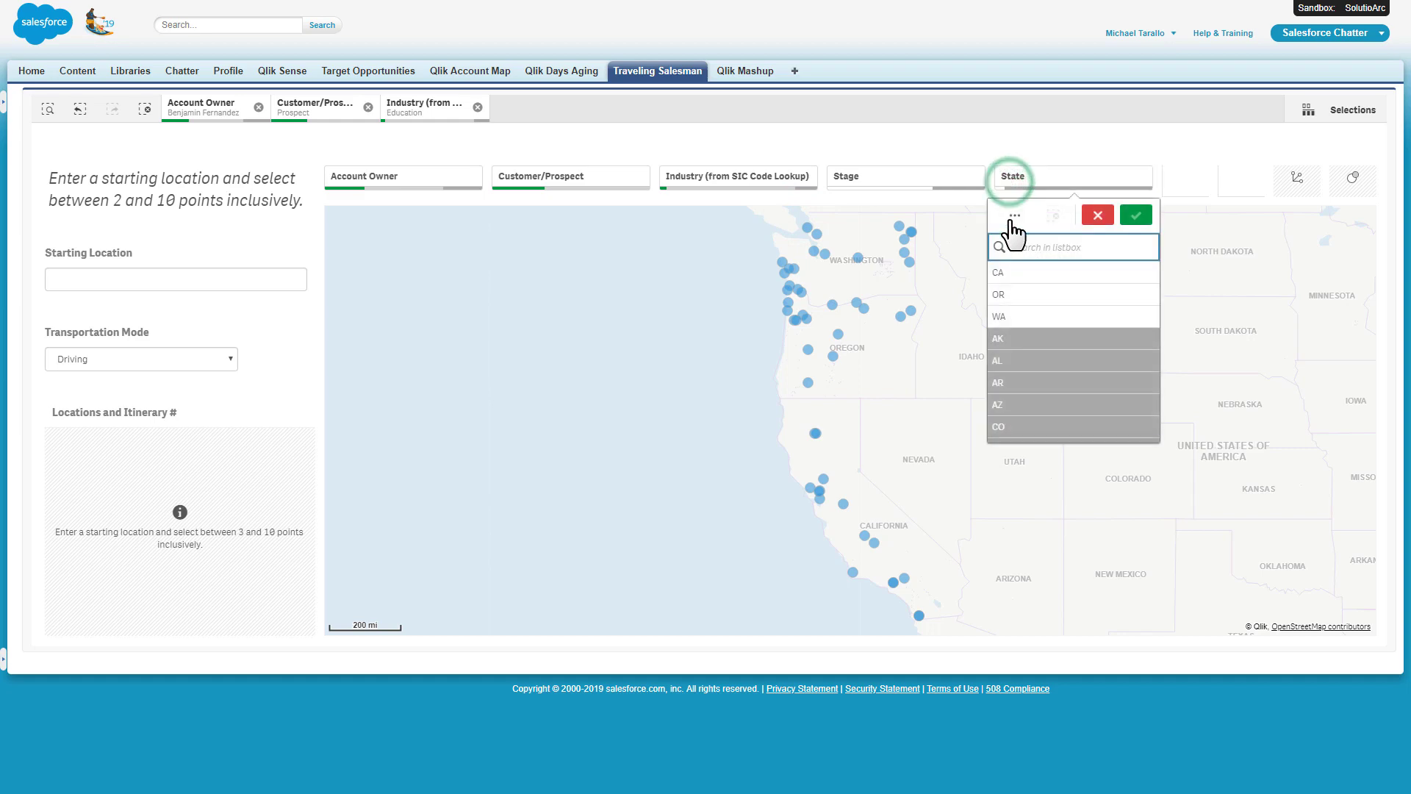
left_click(1014, 295)
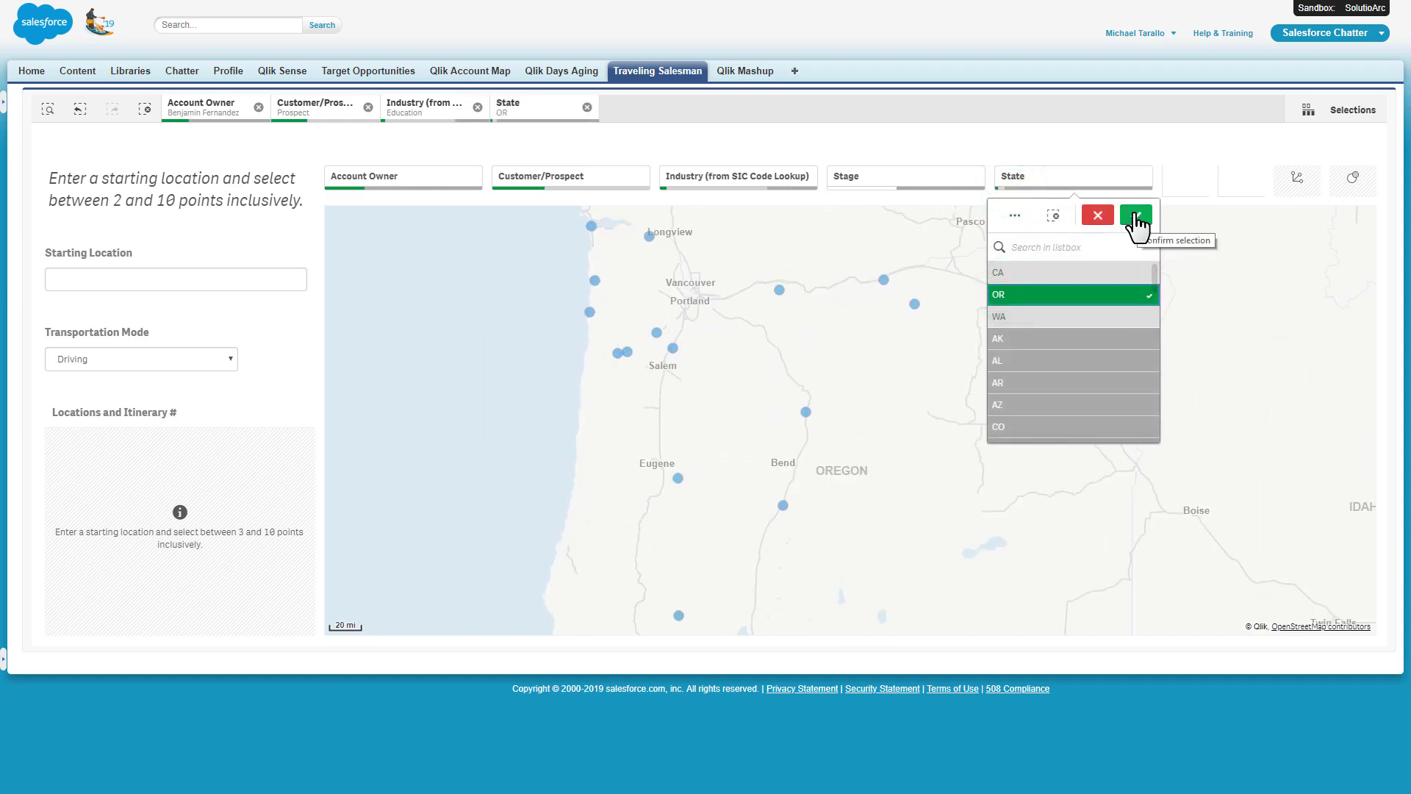
left_click(1137, 216)
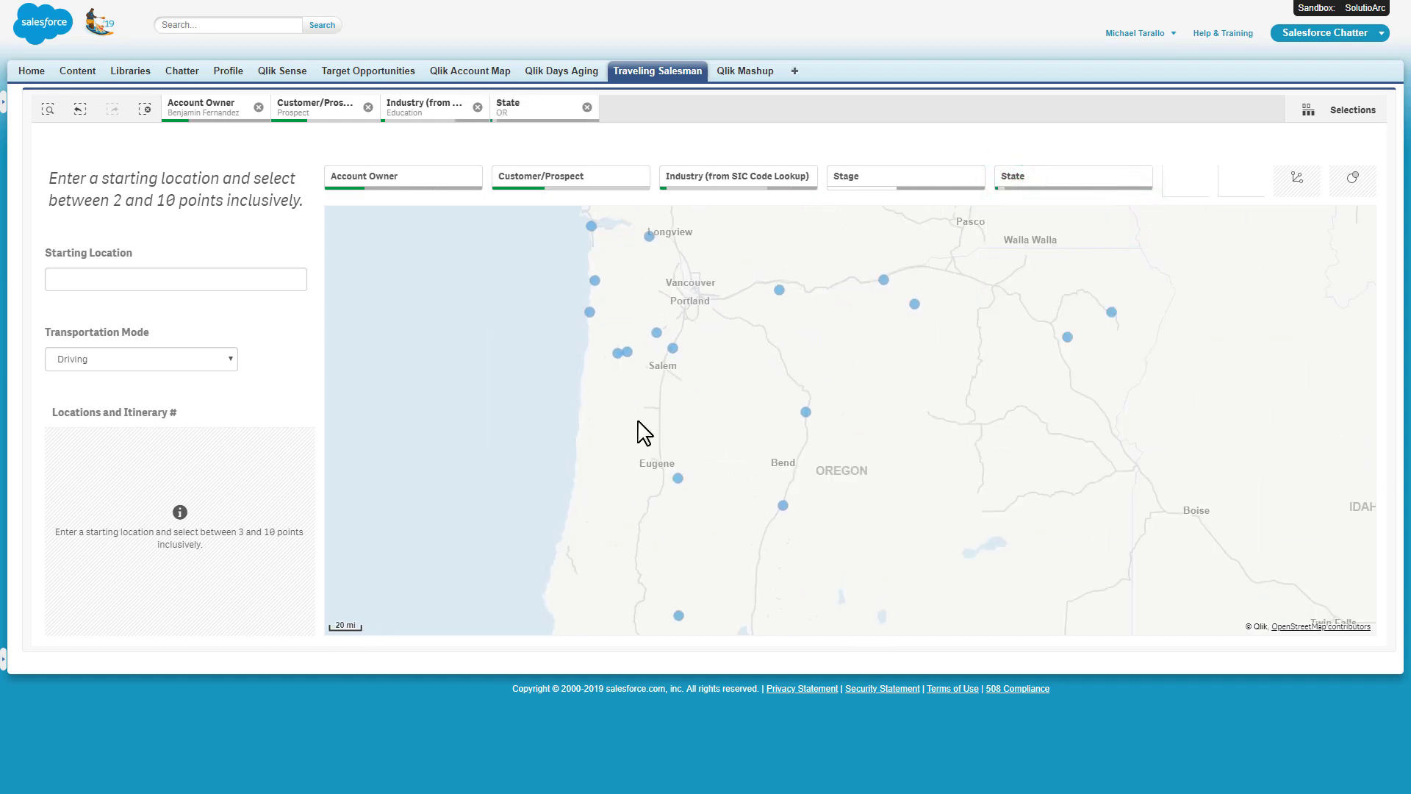
- Enter 'portland' as the route's starting location and pan the map to show more area north
left_click(182, 278)
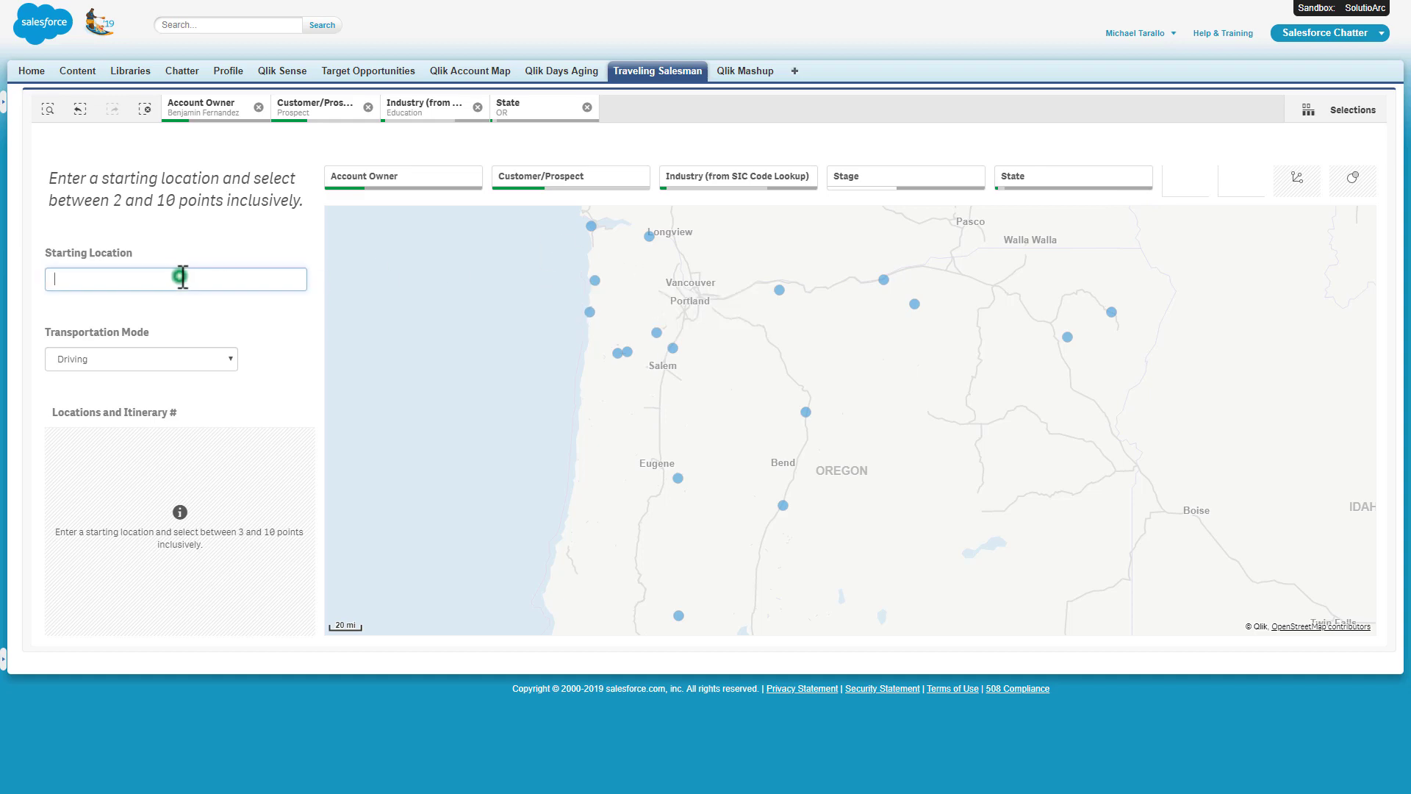
type("portland")
key("Return")
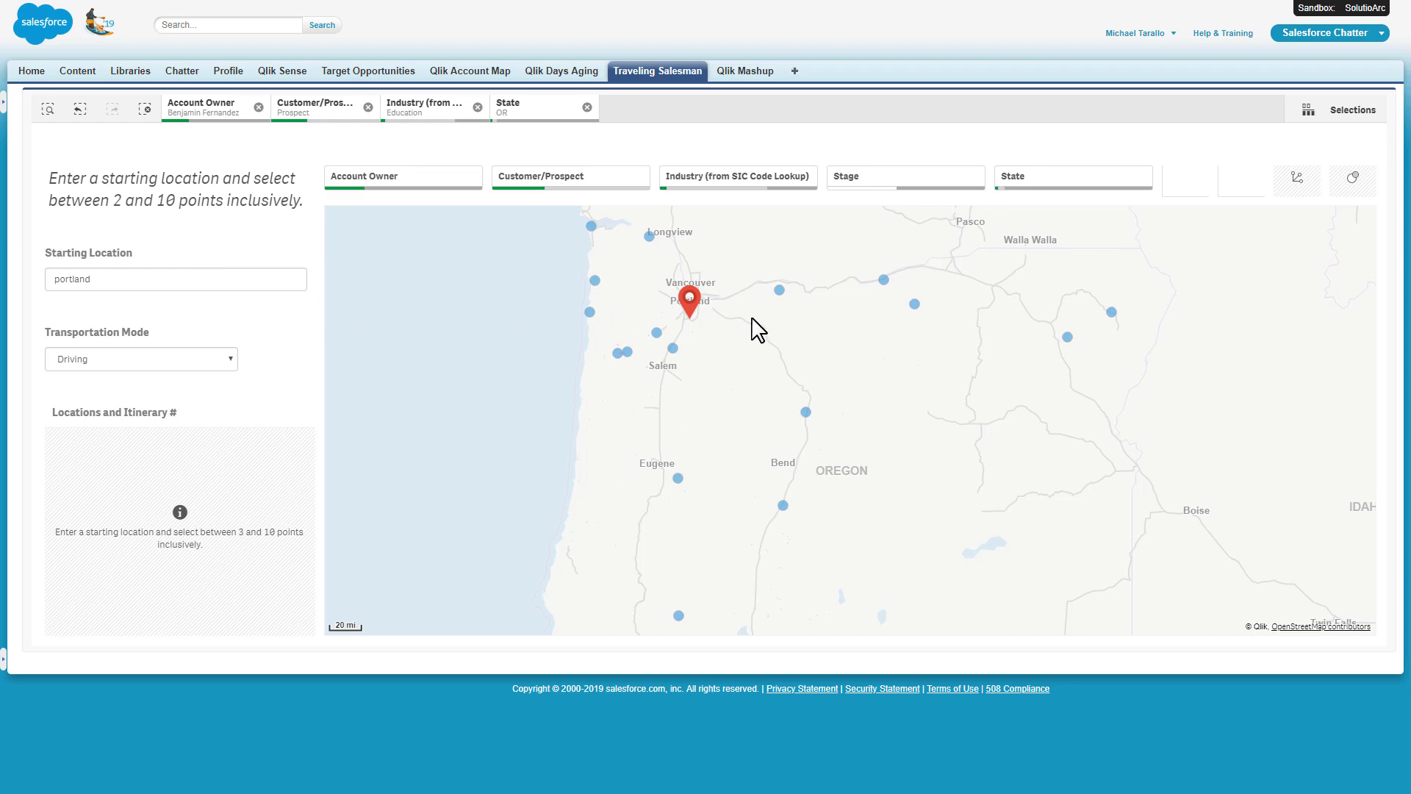
left_click_drag(754, 324, 760, 403)
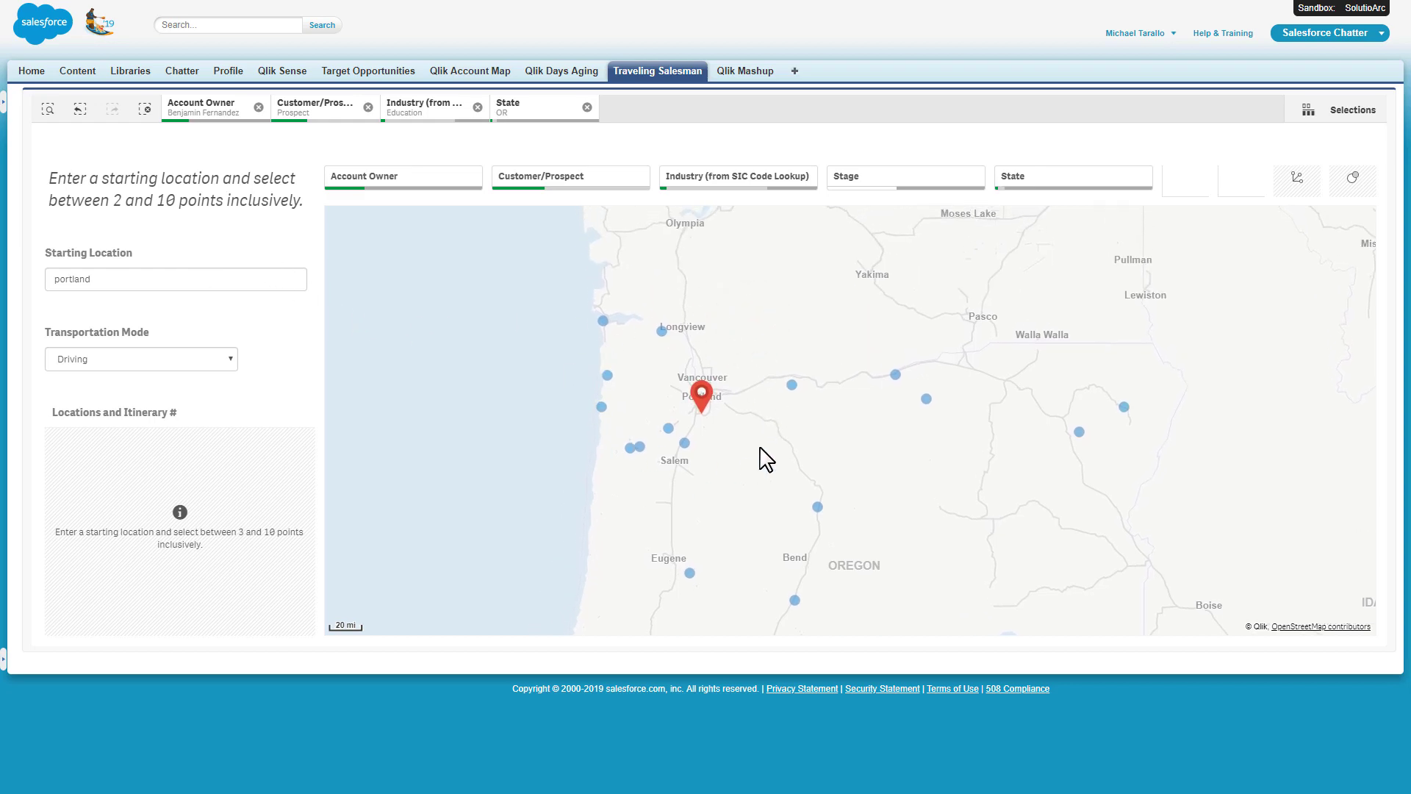
- Circle-select the eight prospects around Portland and confirm to generate the driving route
left_click(1268, 261)
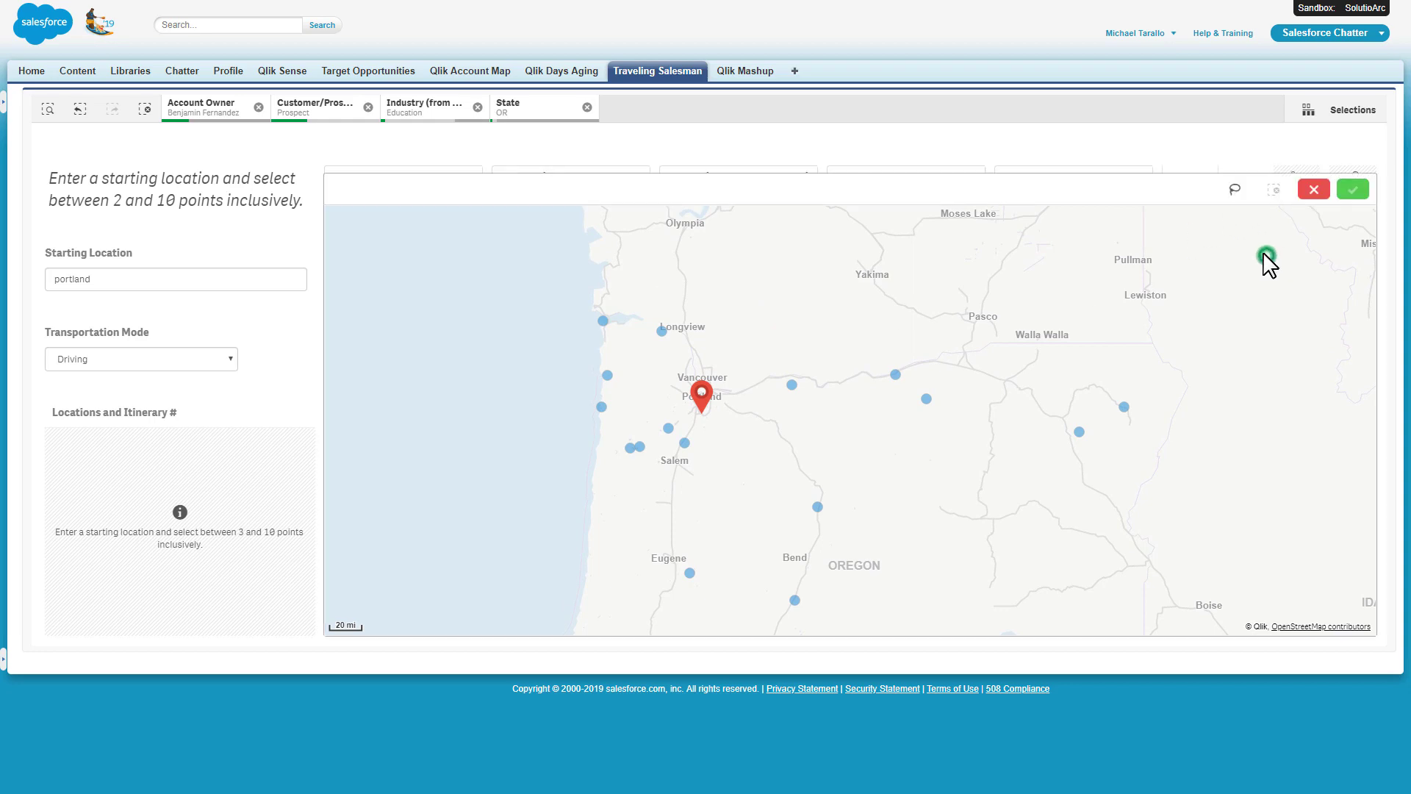
left_click(1236, 193)
left_click_drag(654, 366, 578, 459)
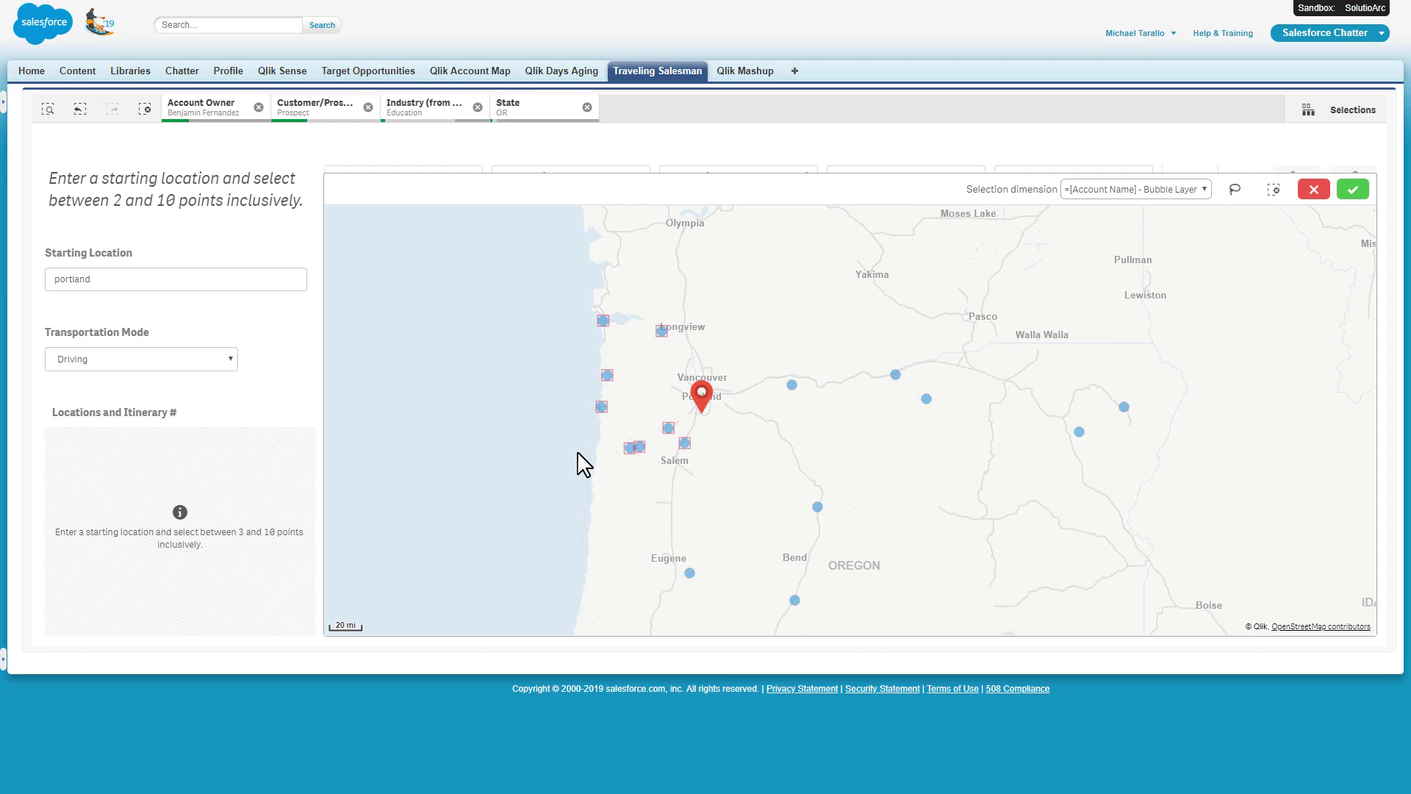
left_click(1353, 197)
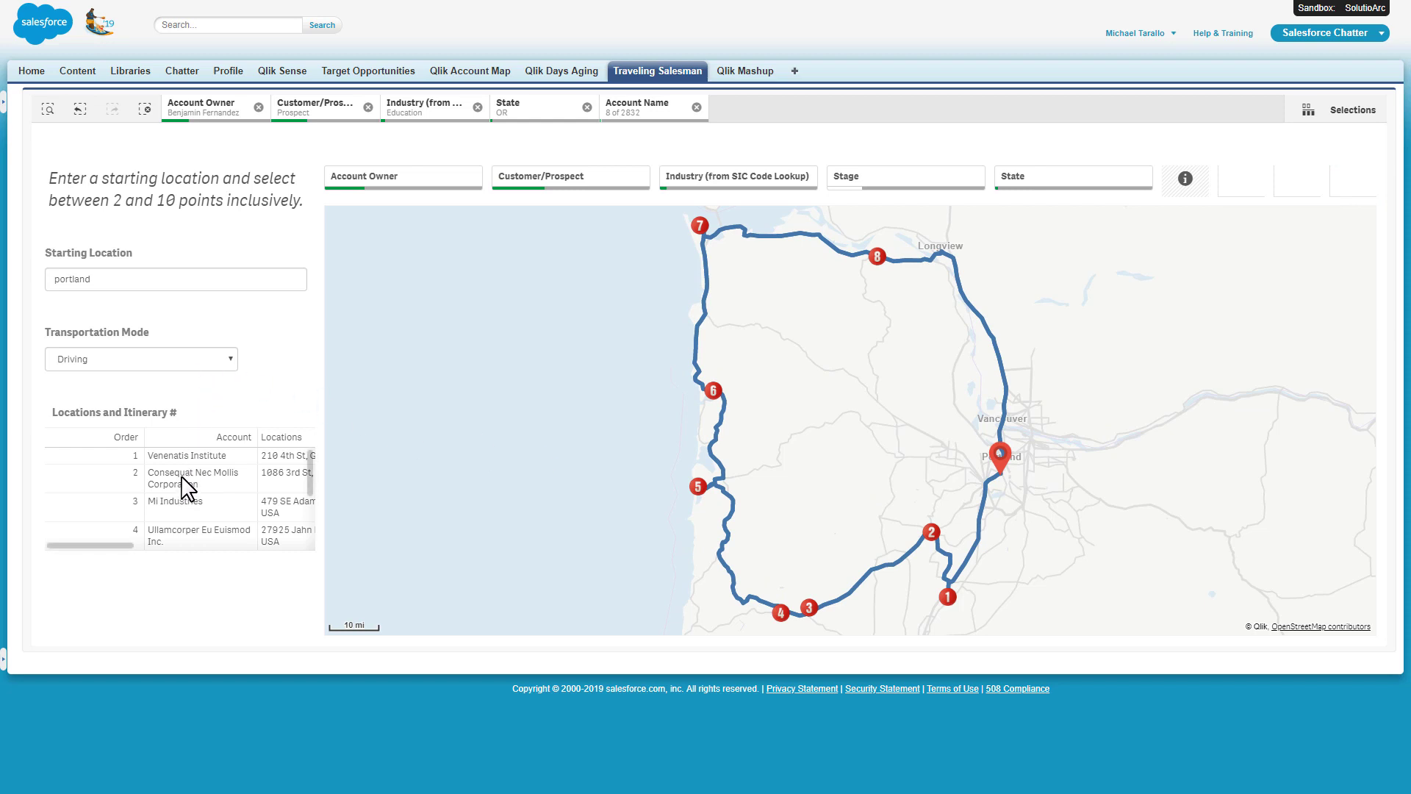
left_click(123, 545)
mouse_move(162, 549)
left_mouse_down()
mouse_move(324, 561)
mouse_move(123, 550)
left_mouse_up()
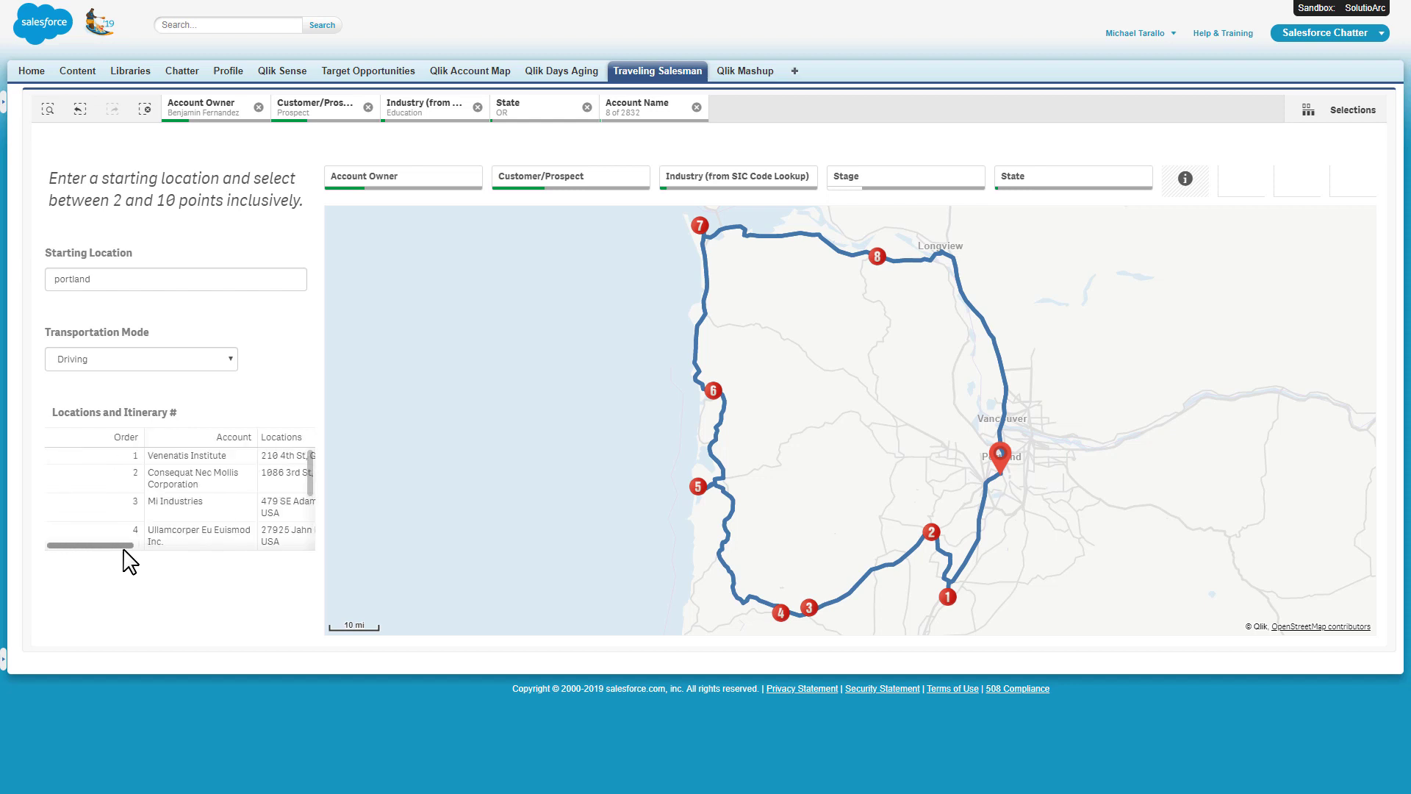
mouse_move(940, 600)
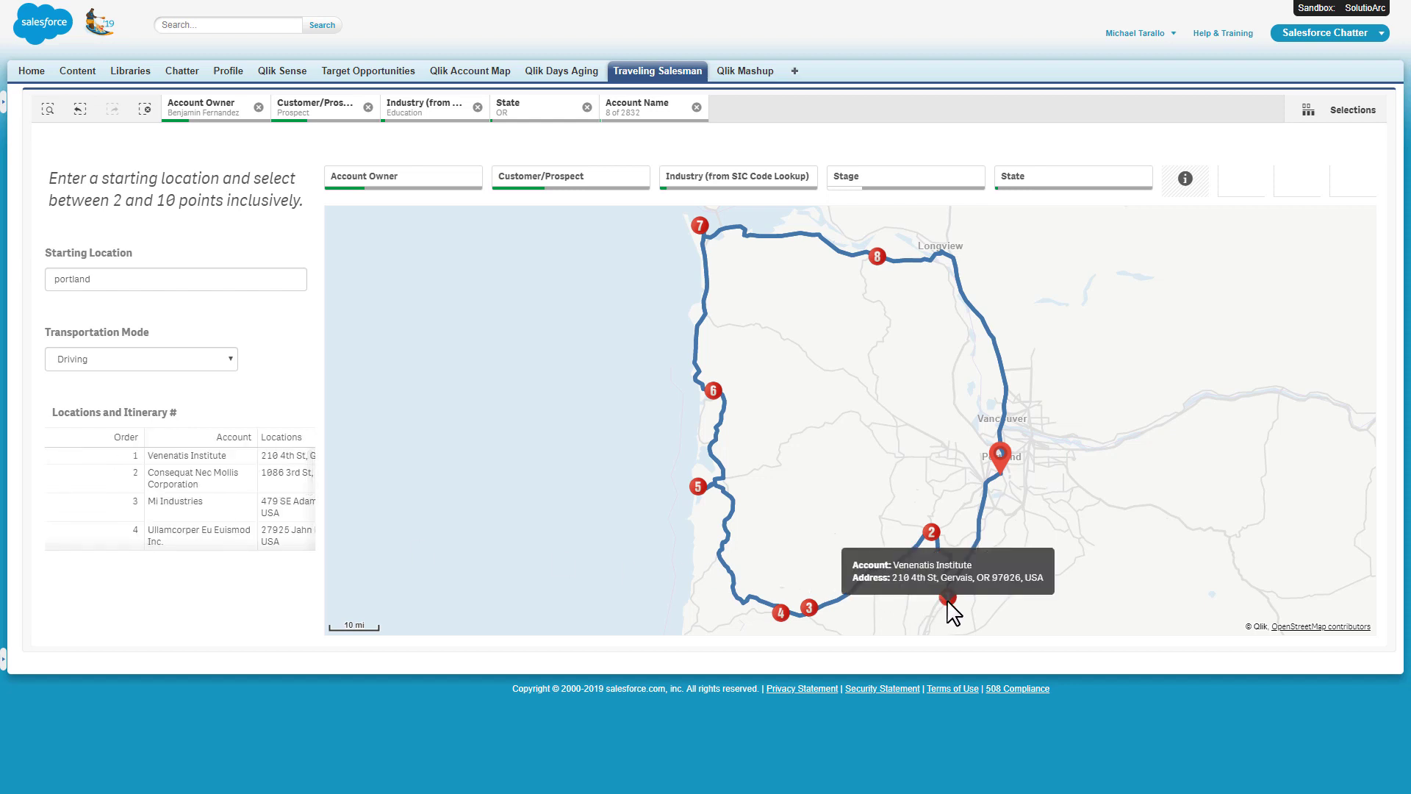
mouse_move(1000, 469)
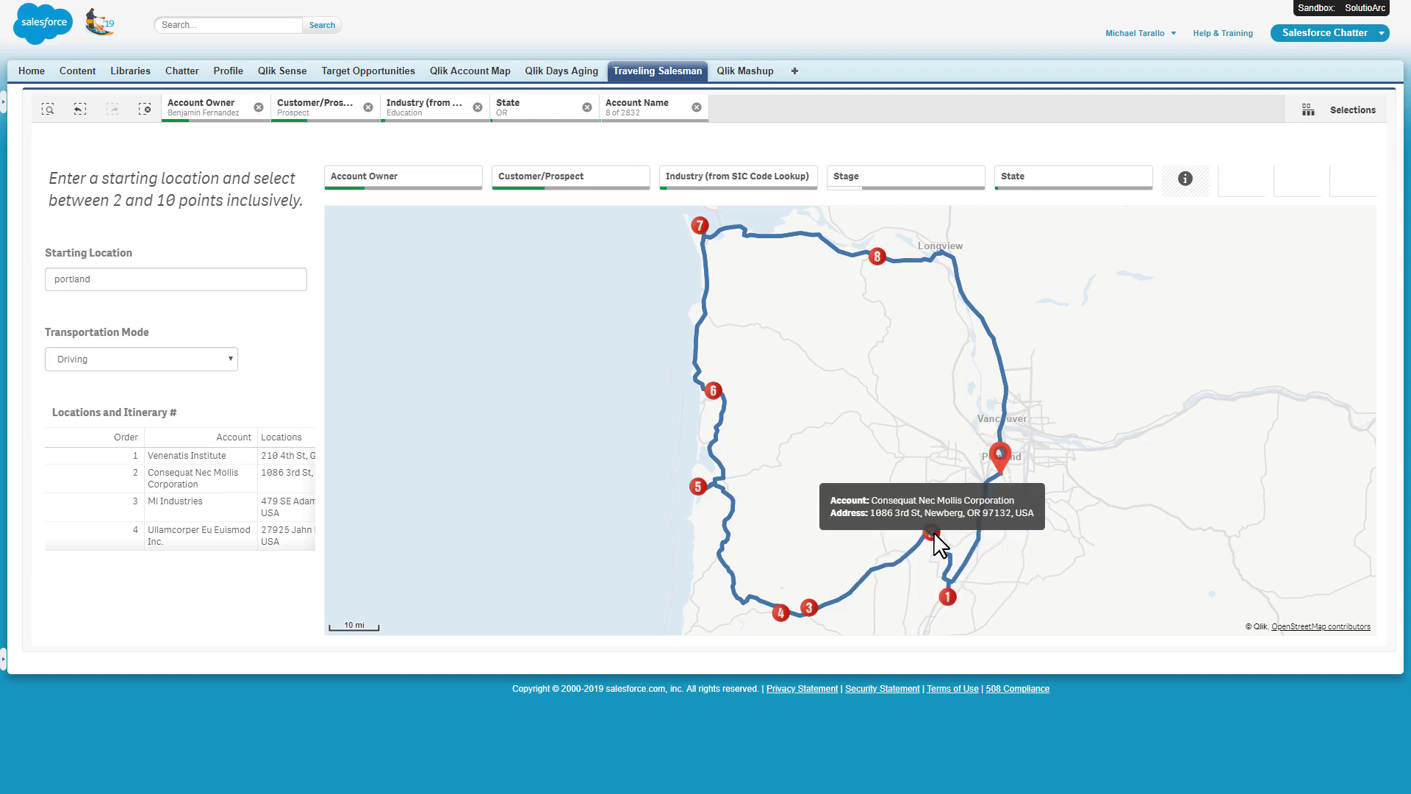
mouse_move(778, 613)
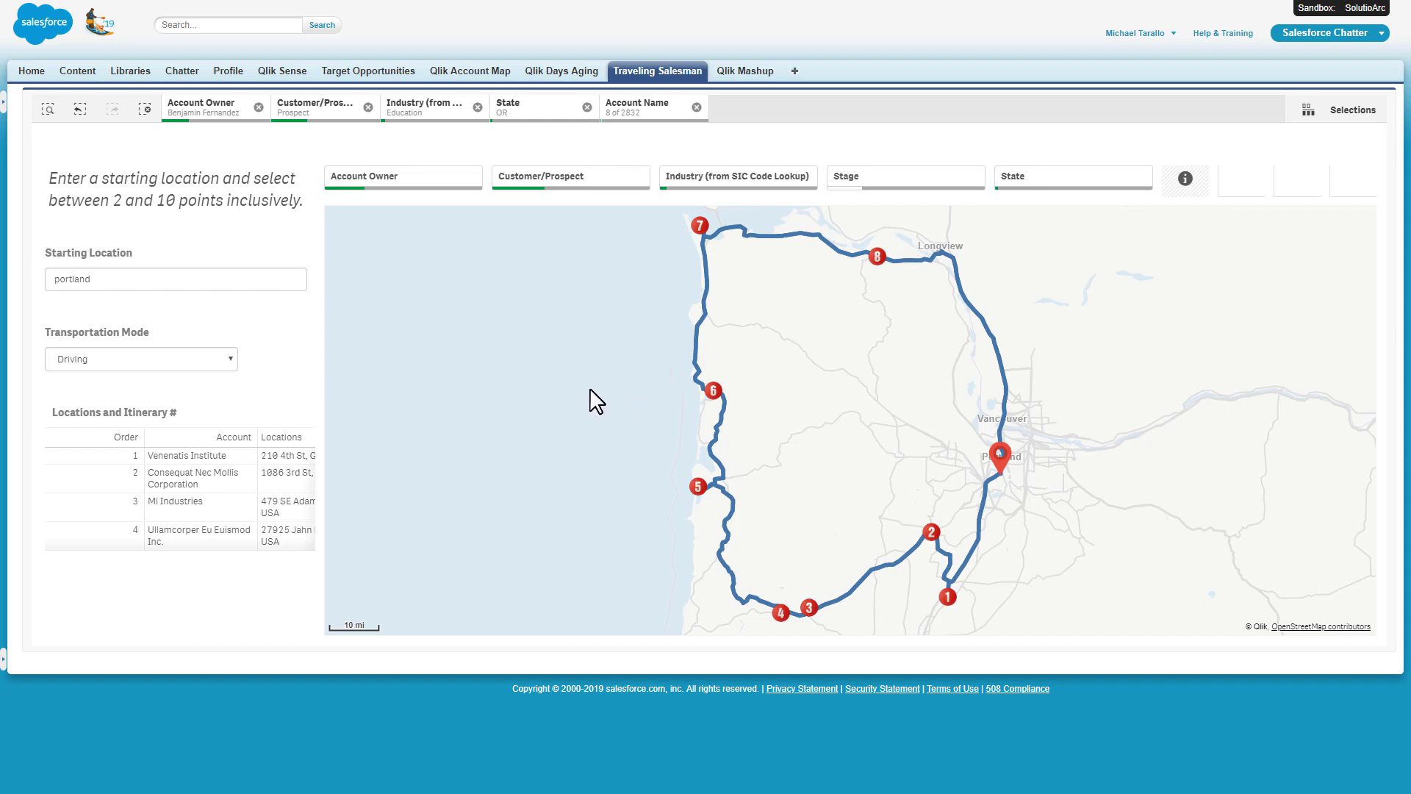
- Switch the route's Transportation Mode through Walking and Bicycling, finally settling on Driving
left_click(223, 360)
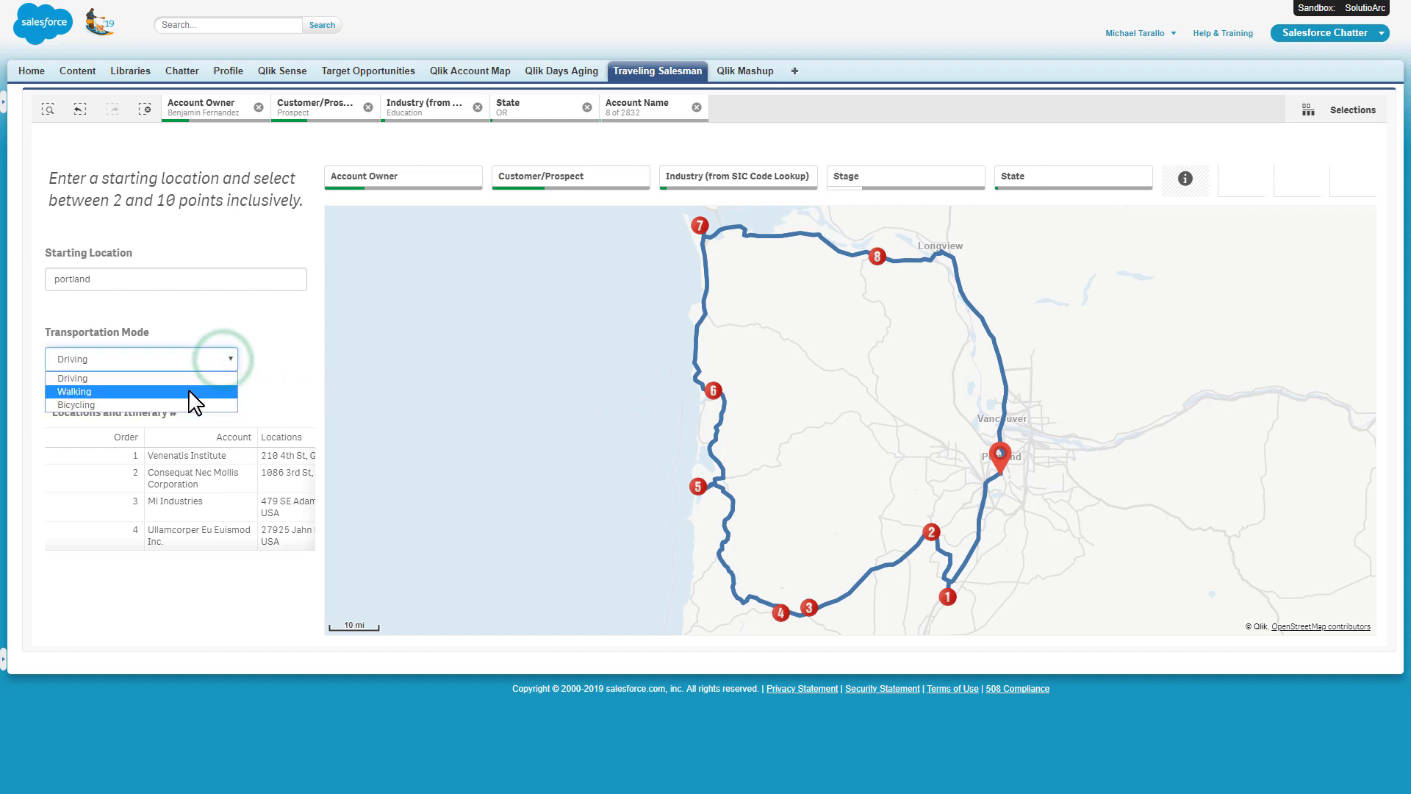
left_click(189, 390)
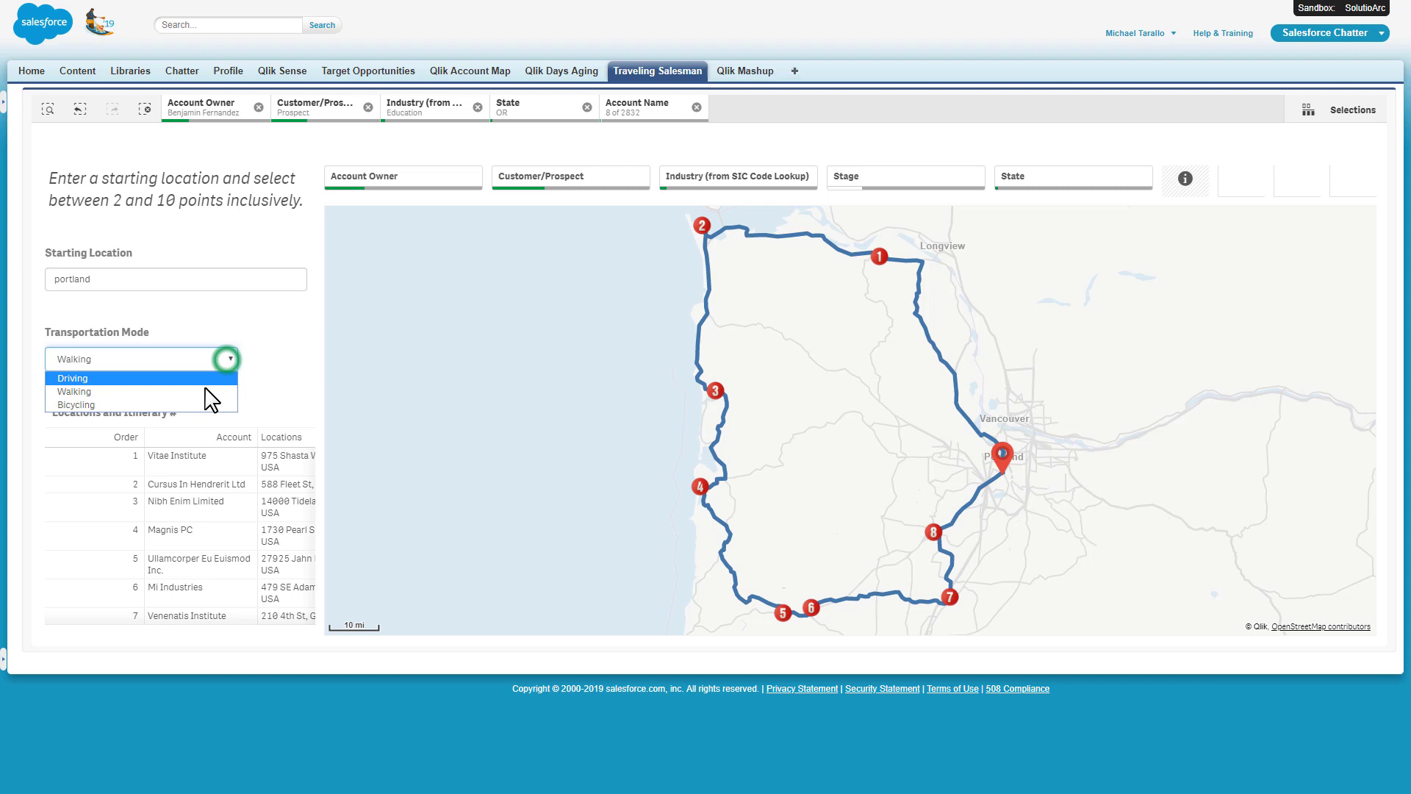
left_click(209, 404)
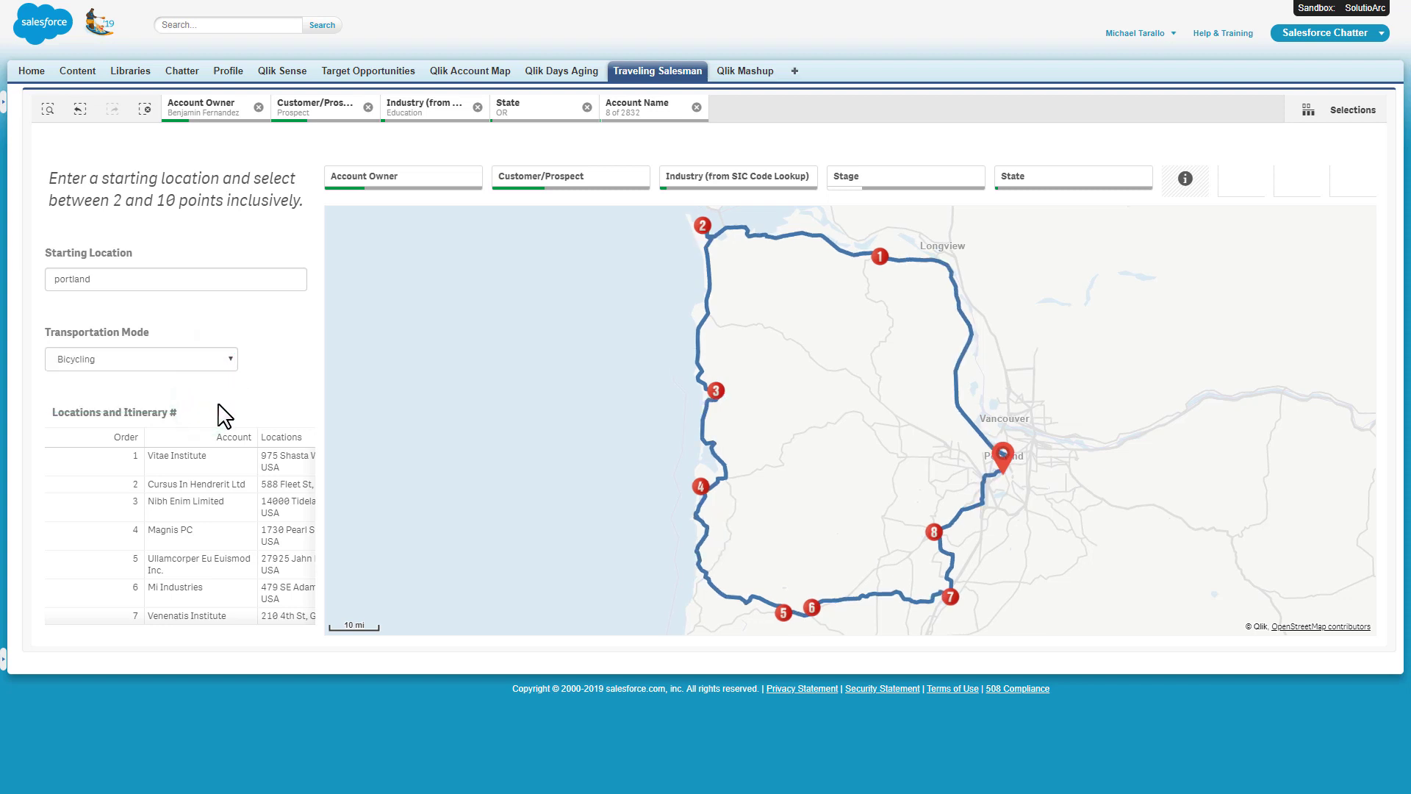
left_click(220, 362)
left_click(204, 394)
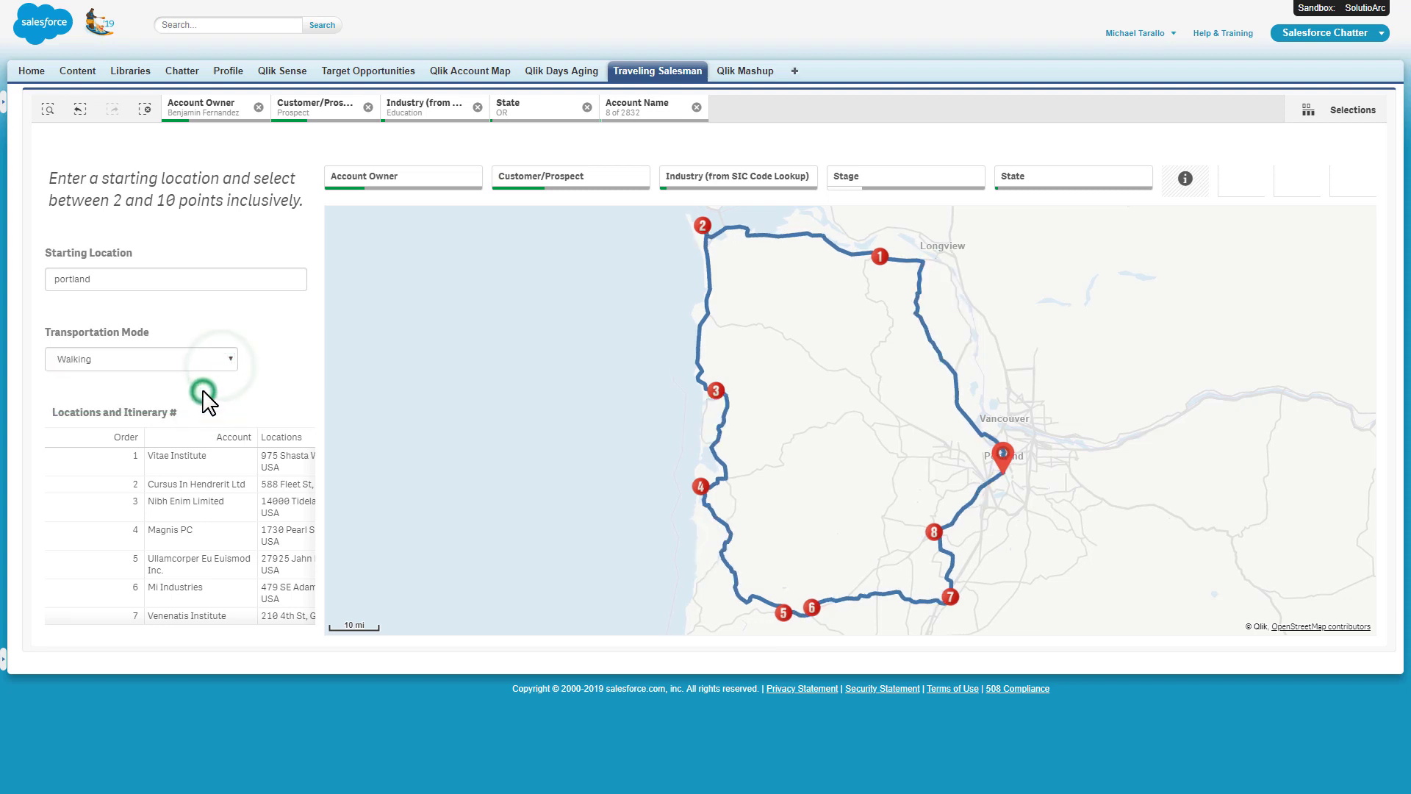
left_click(213, 363)
left_click(206, 390)
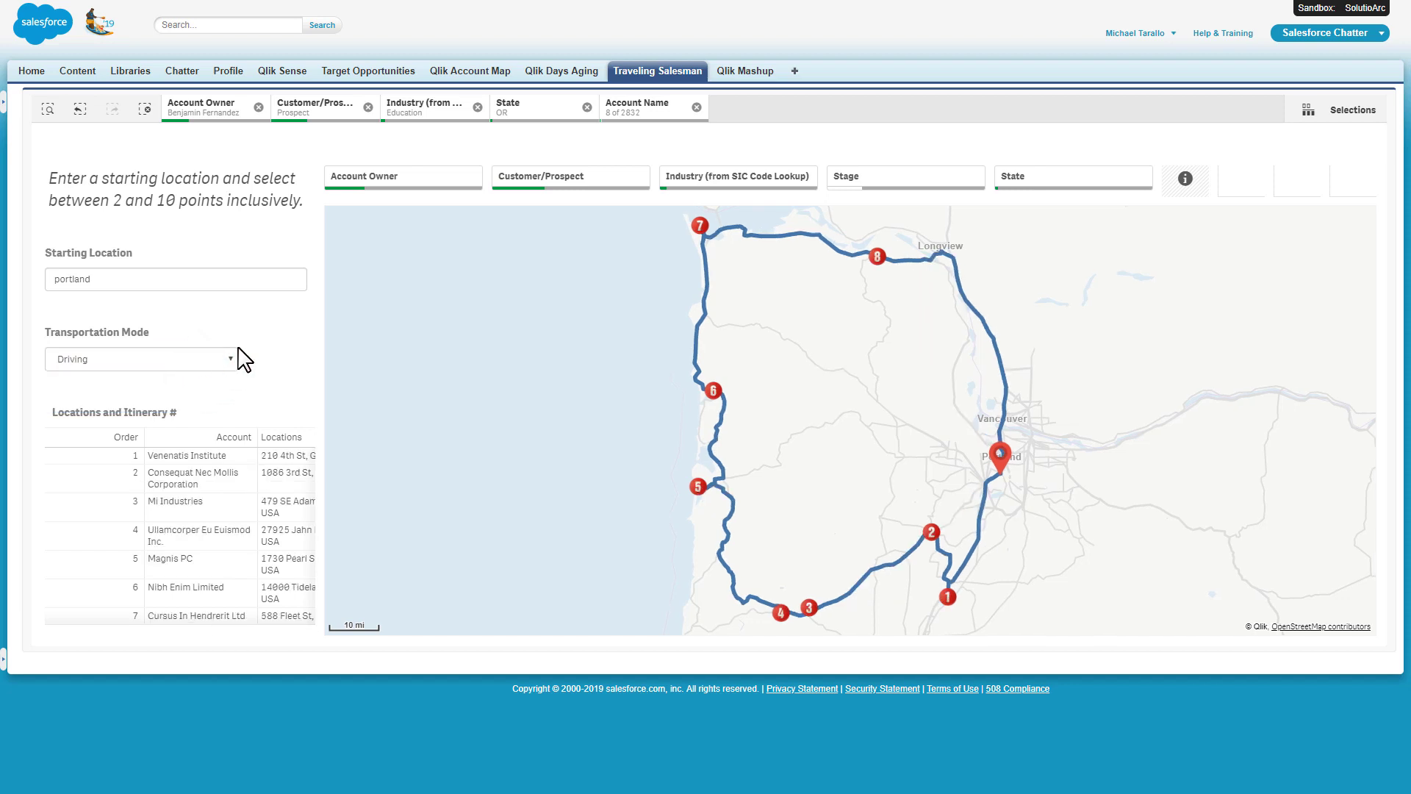
- Delete a character from the starting location so it reads 'portlan'
key("BackSpace")
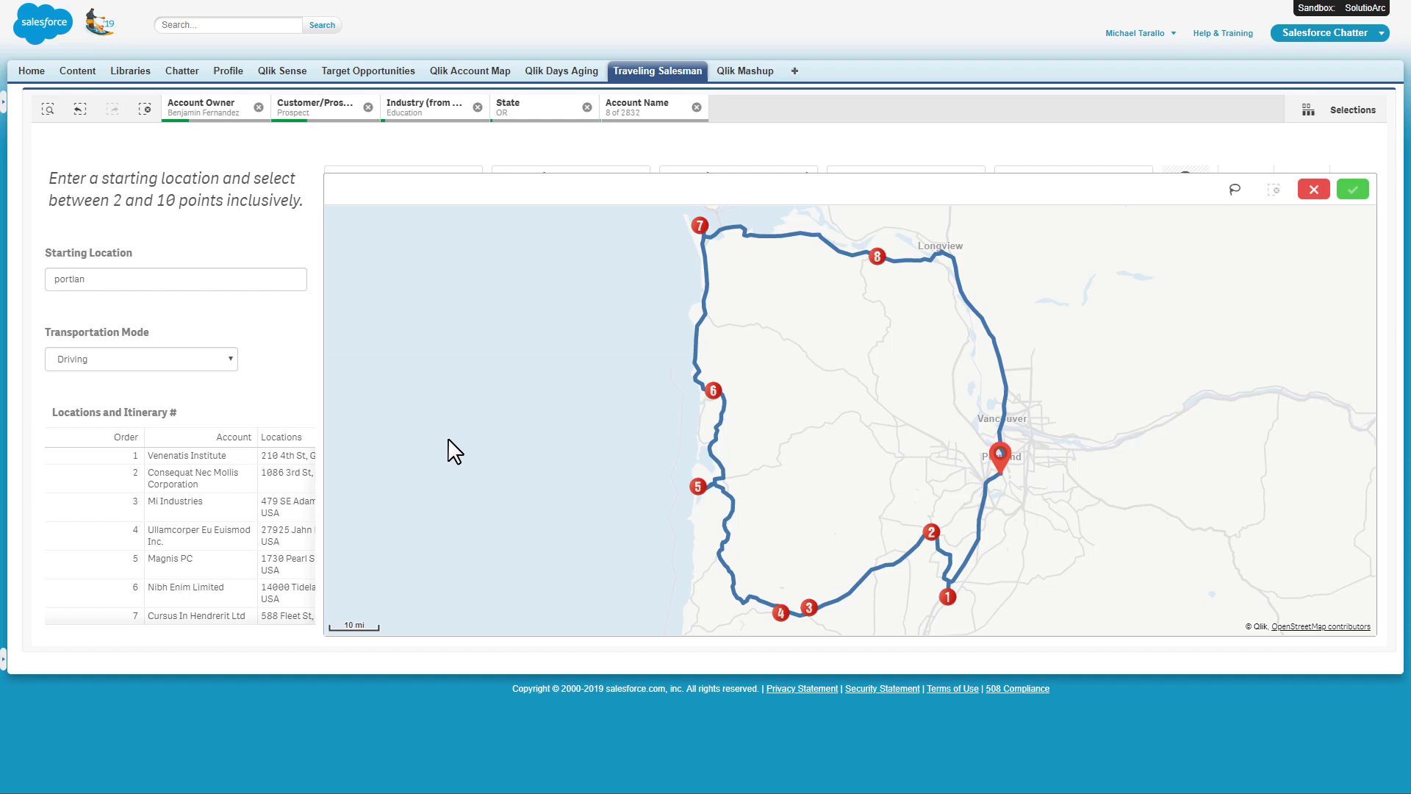
- Show the Qlik Sense Dashboard sheet, glance at Historical Overview, and open then close the Account Owner filter
left_click(292, 72)
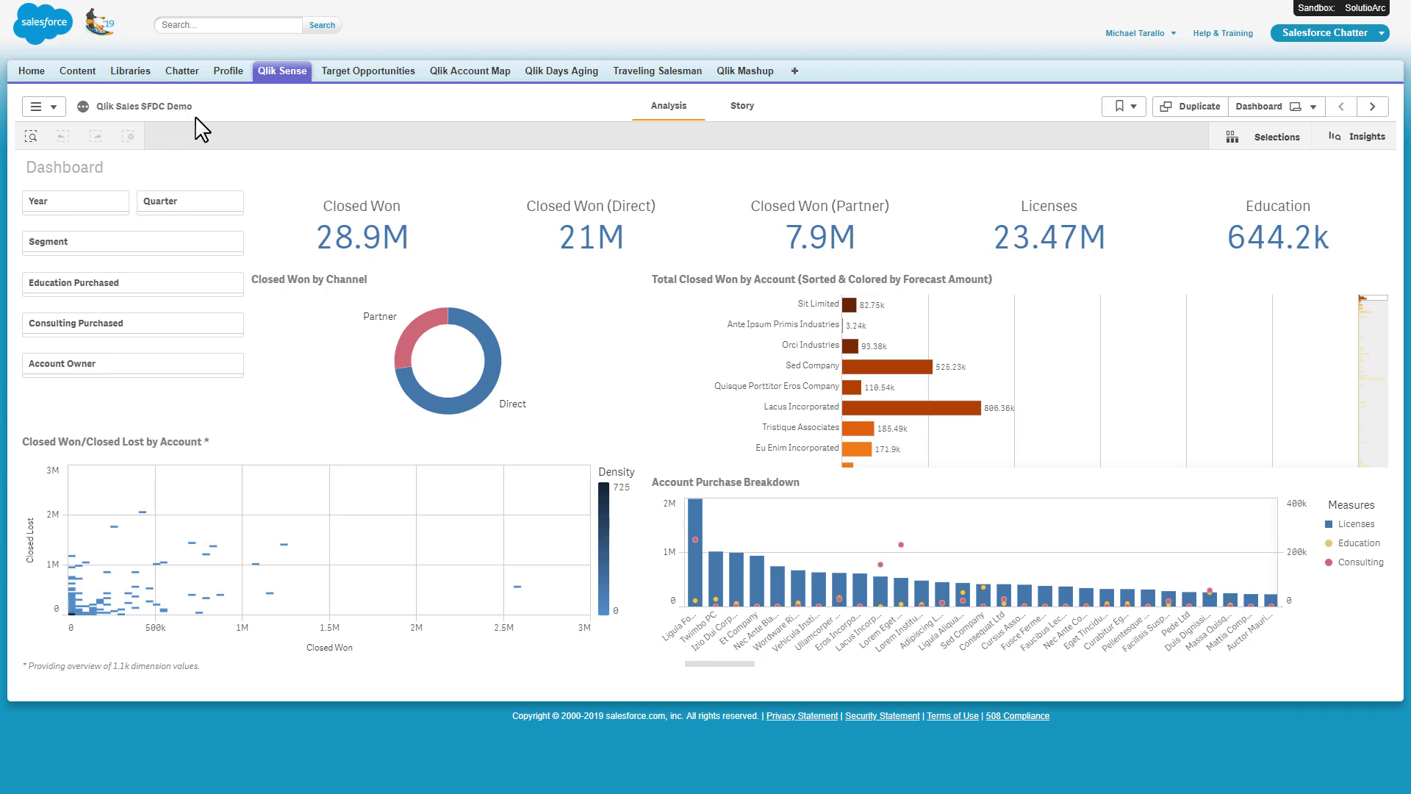
left_click(1371, 107)
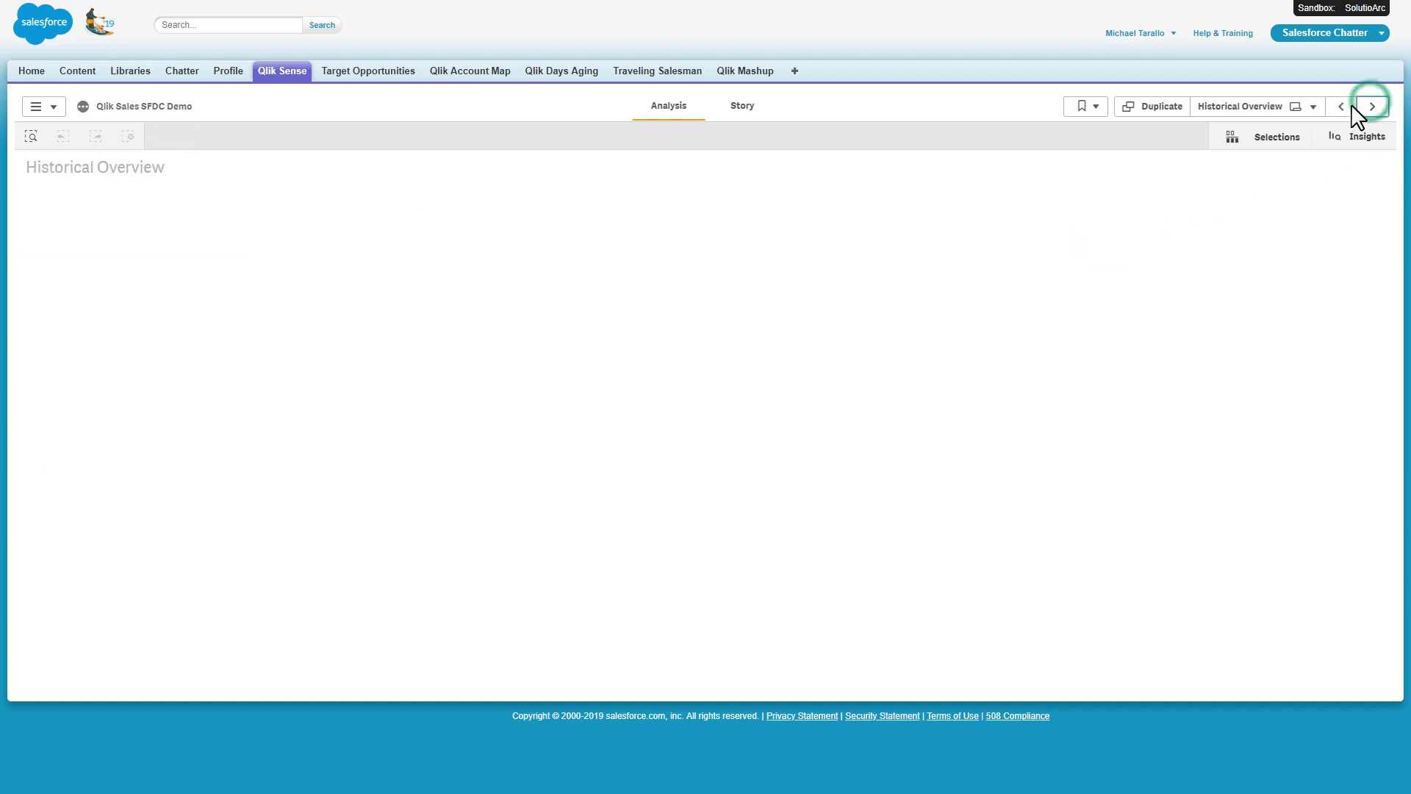
left_click(1342, 107)
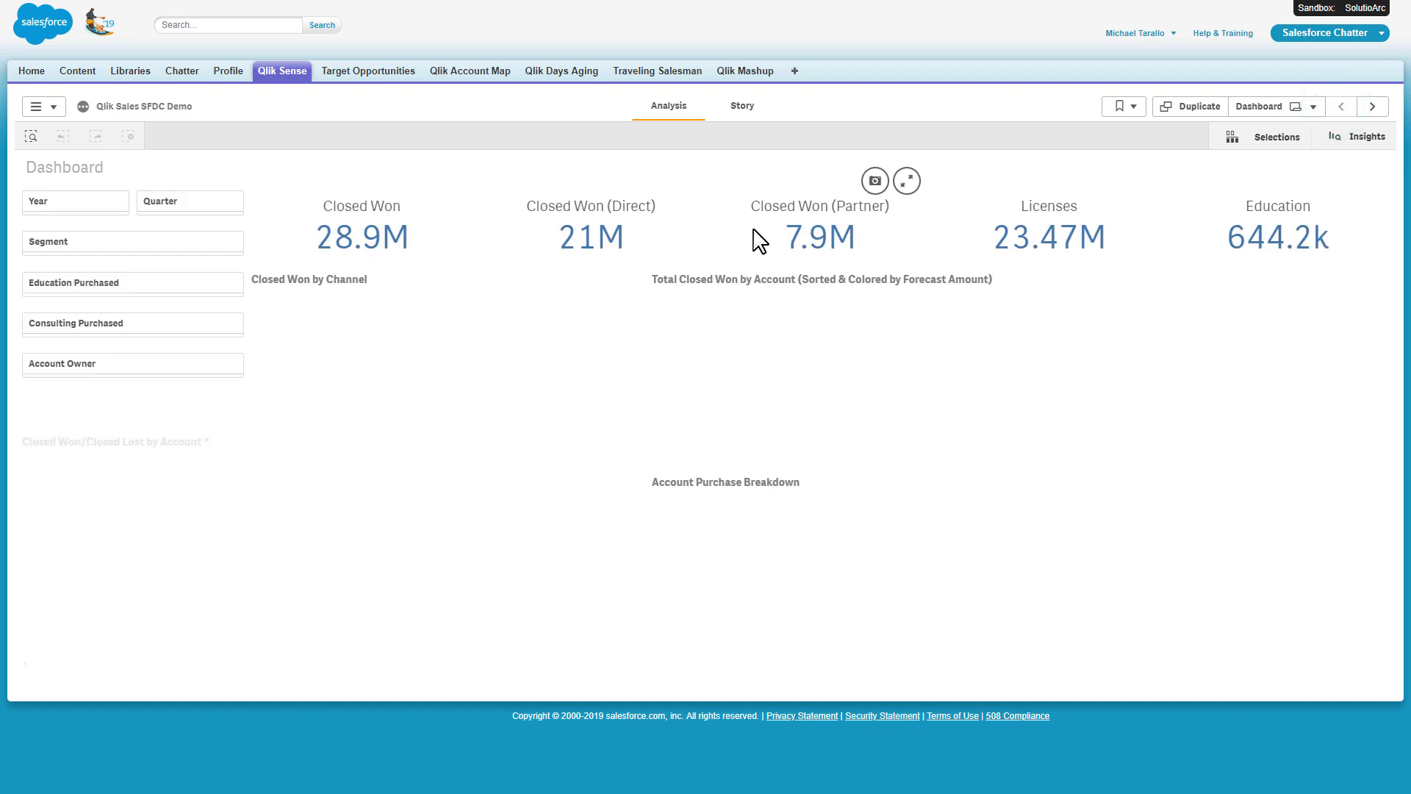
left_click(108, 365)
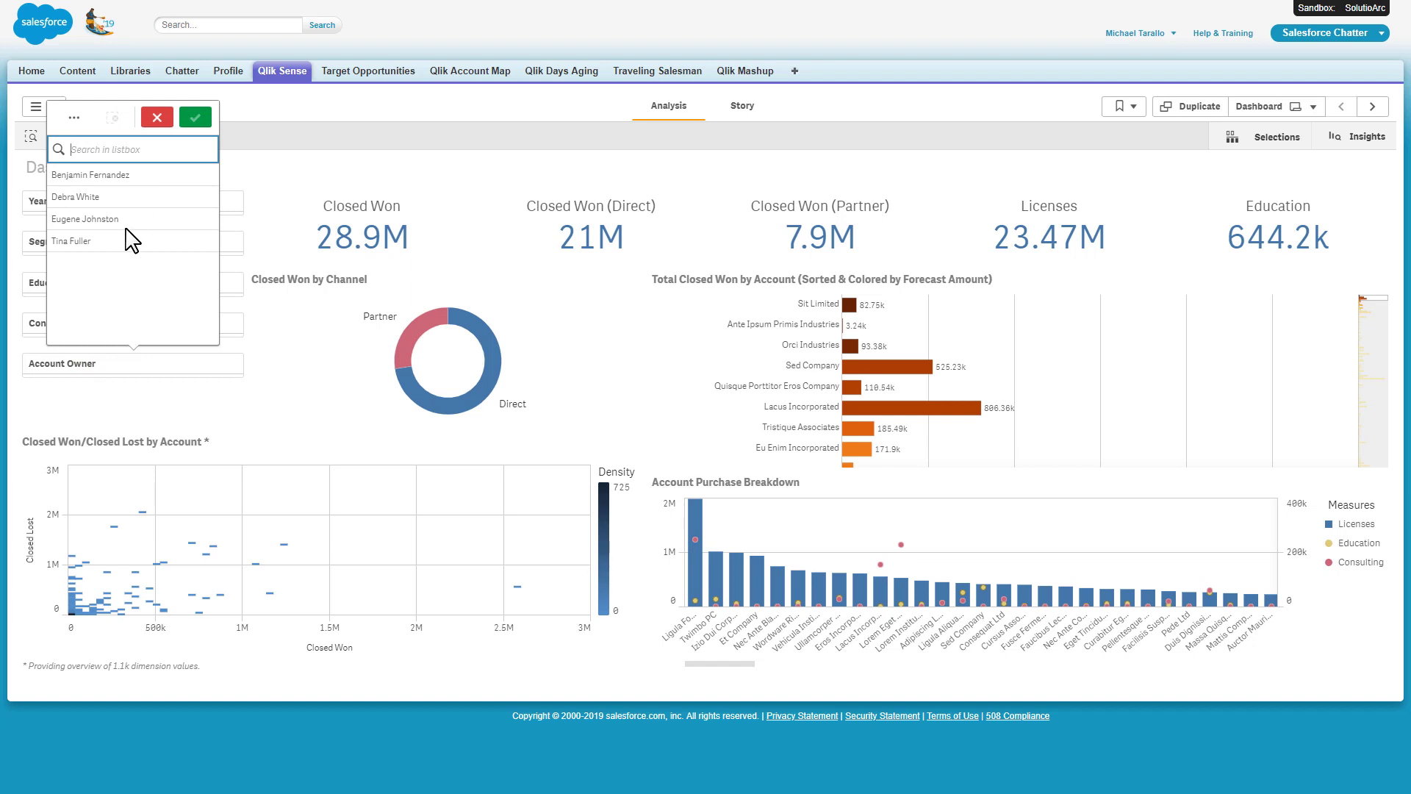
left_click(309, 175)
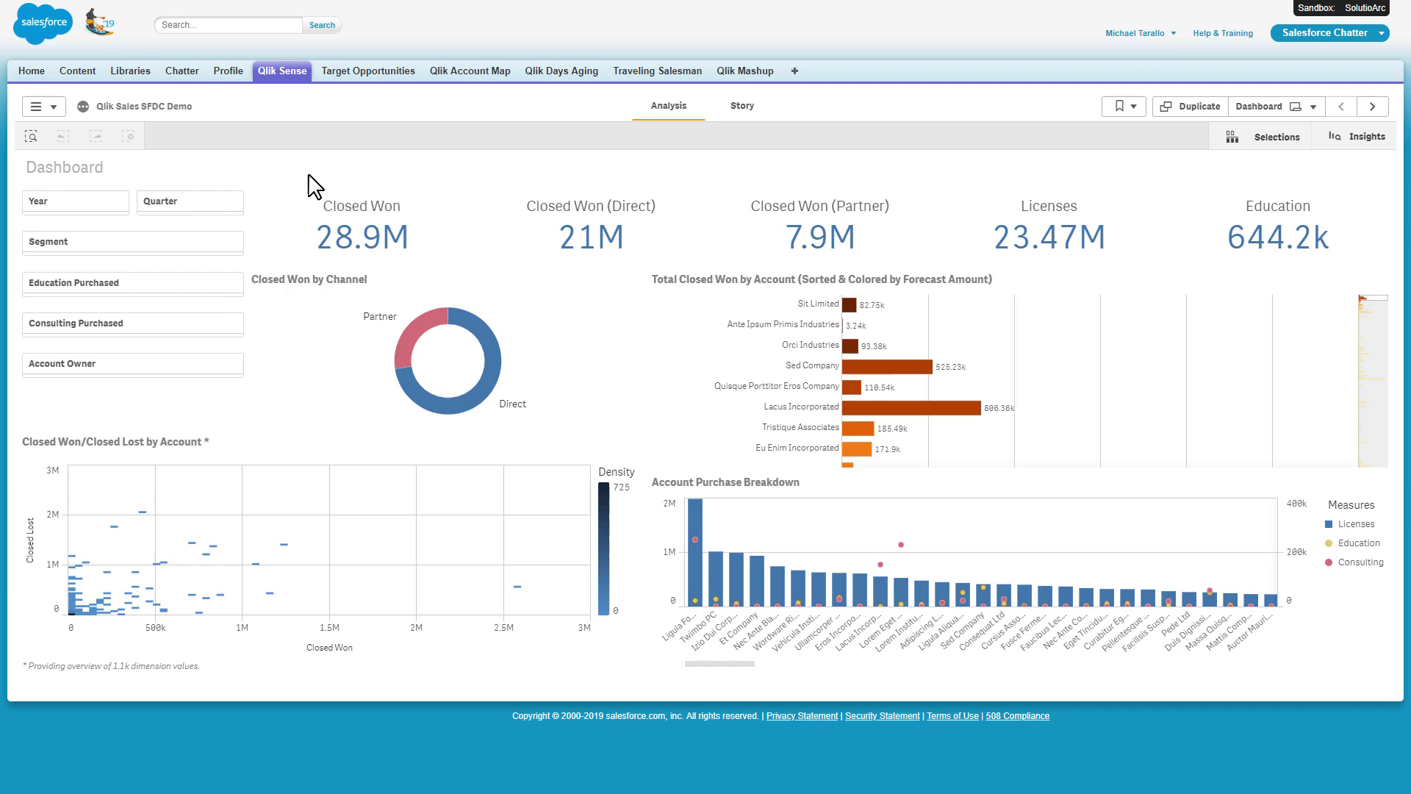
- Switch to the Login | Salesforce window and log in to the sandbox
key("super+Tab")
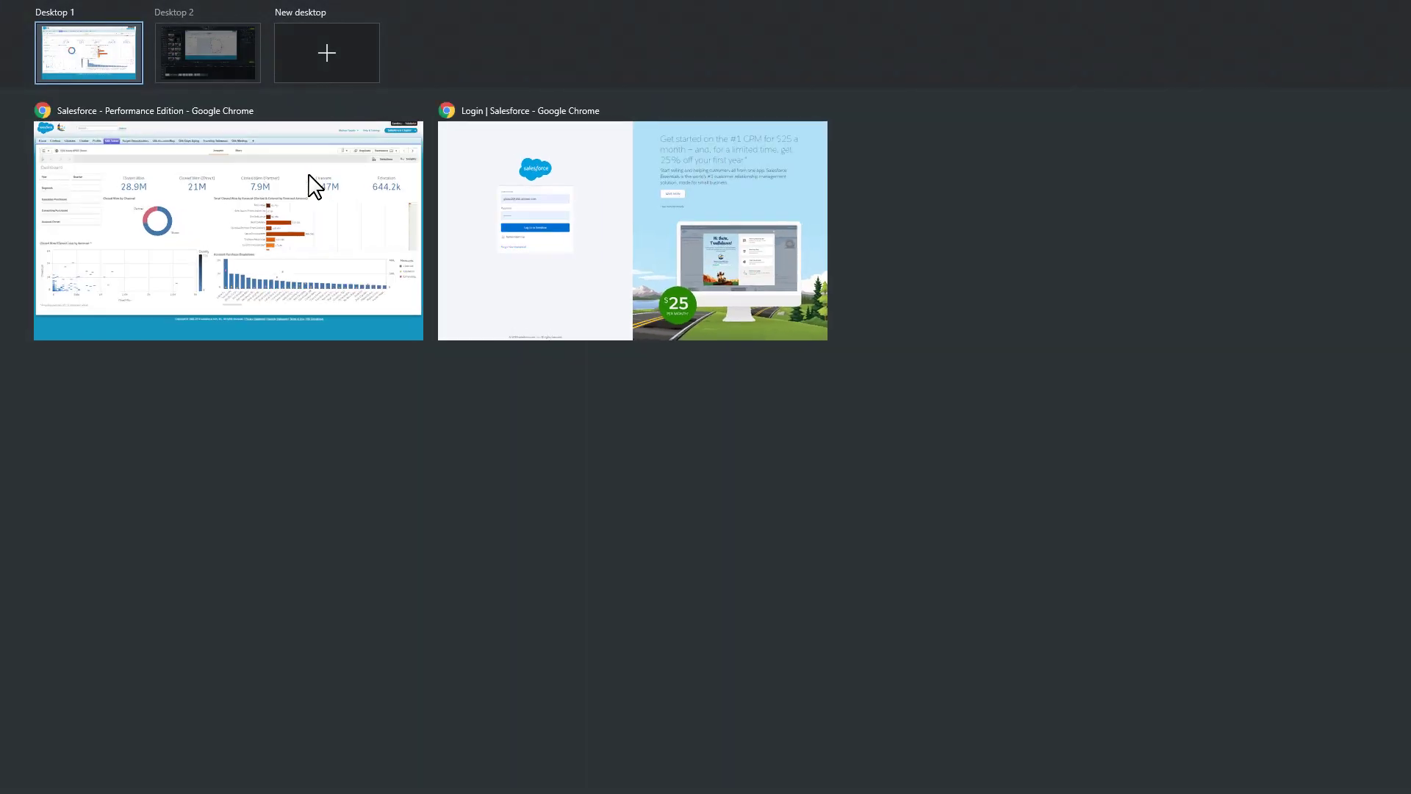
left_click(620, 266)
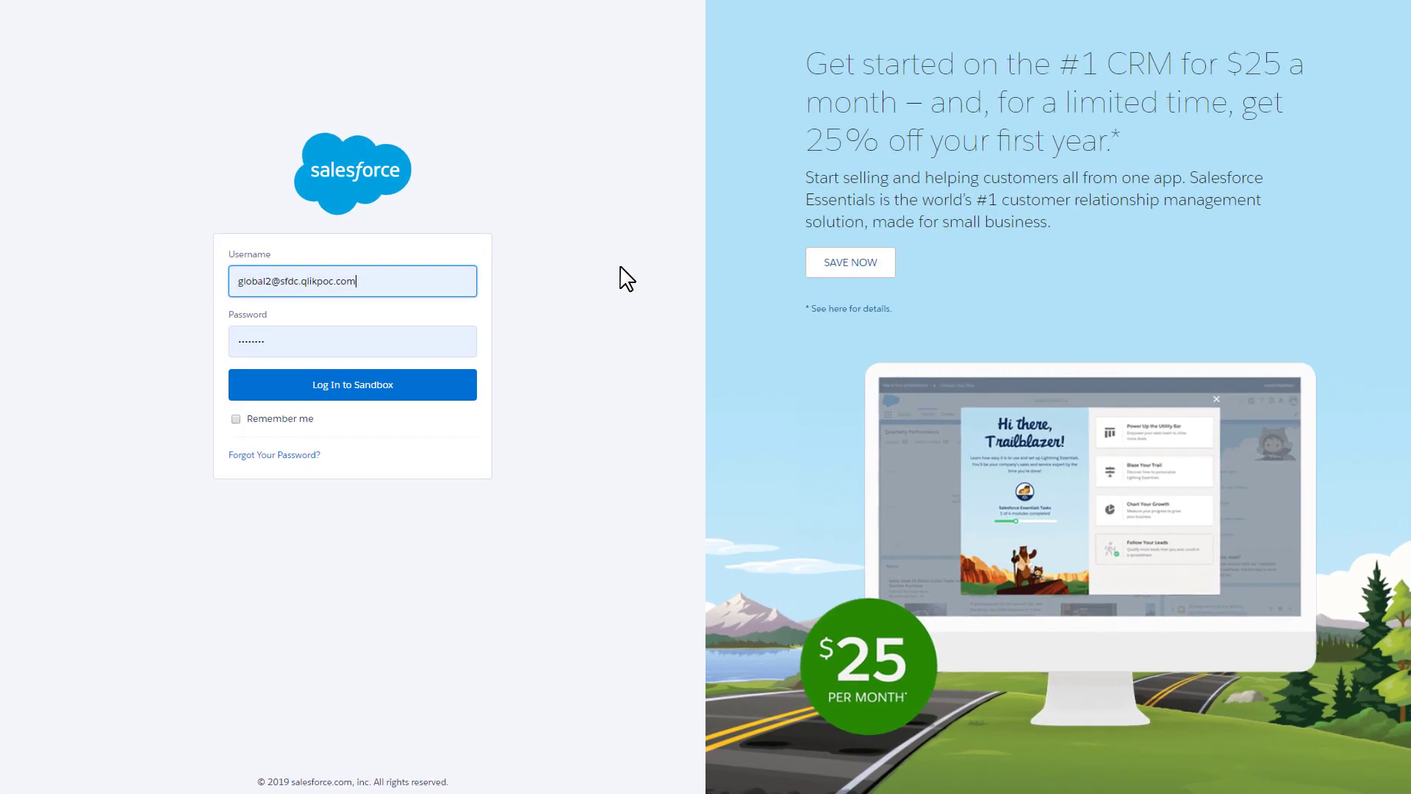
left_click(383, 387)
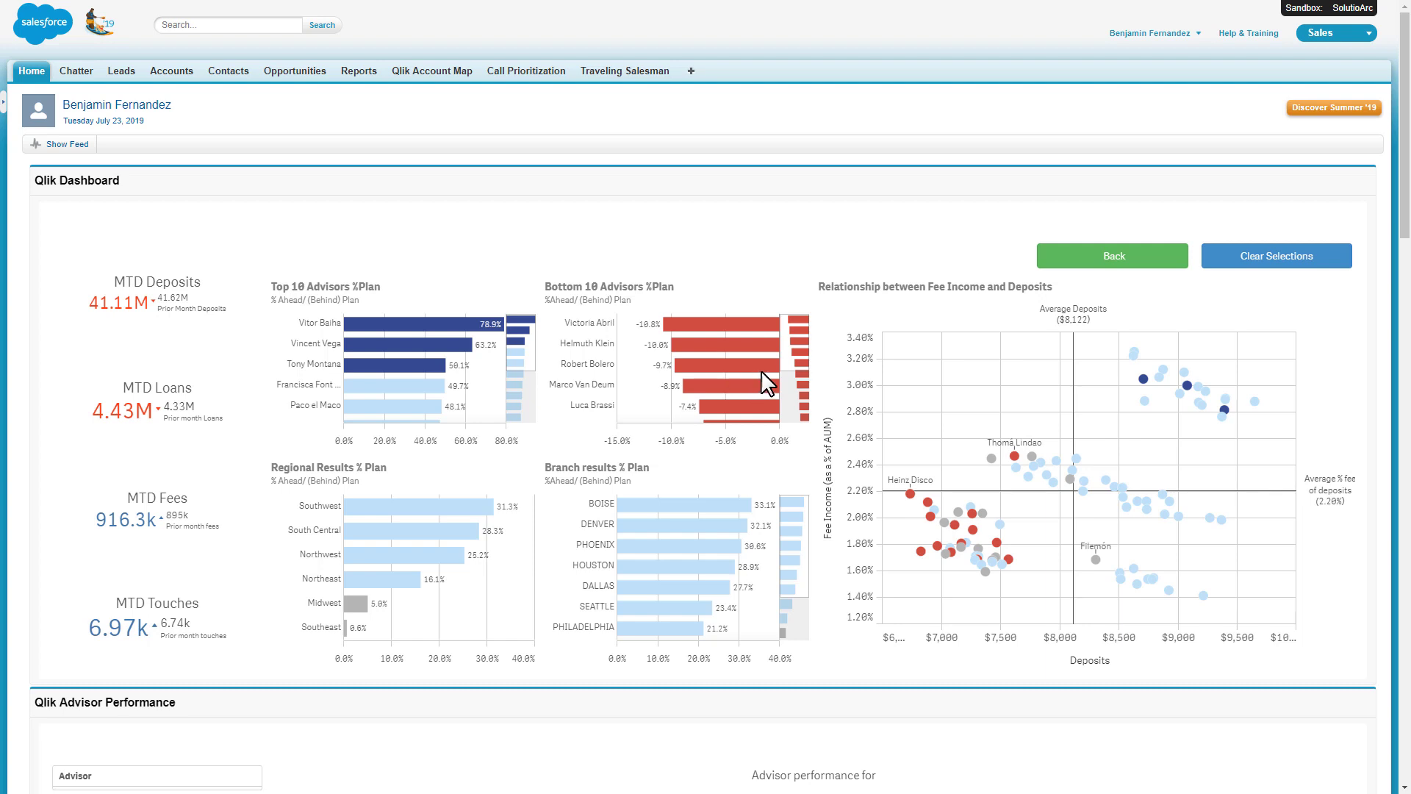
- Open Qlik Sense from the All Tabs list, then go to the hub from the app's menu
scroll(760, 369, "down", 3)
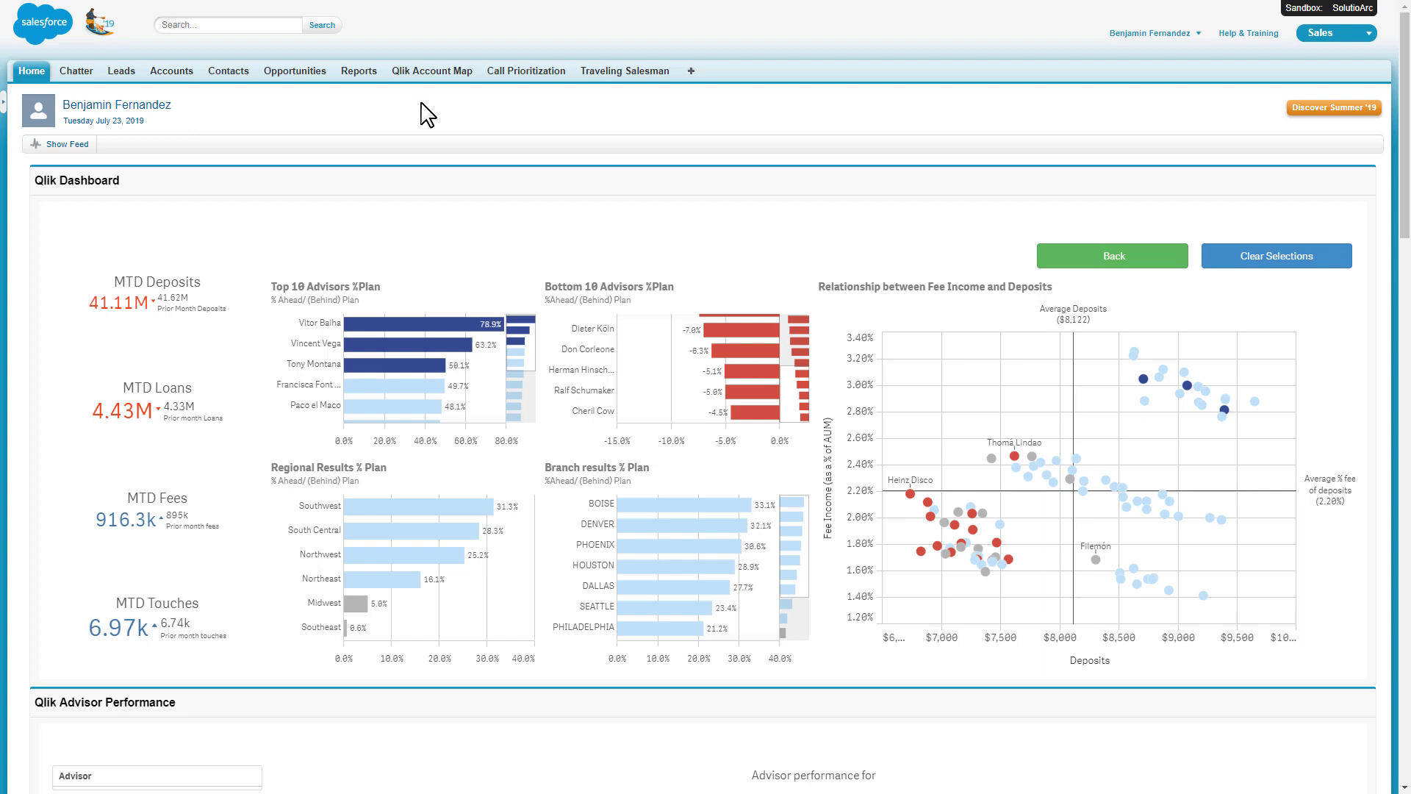
left_click(692, 72)
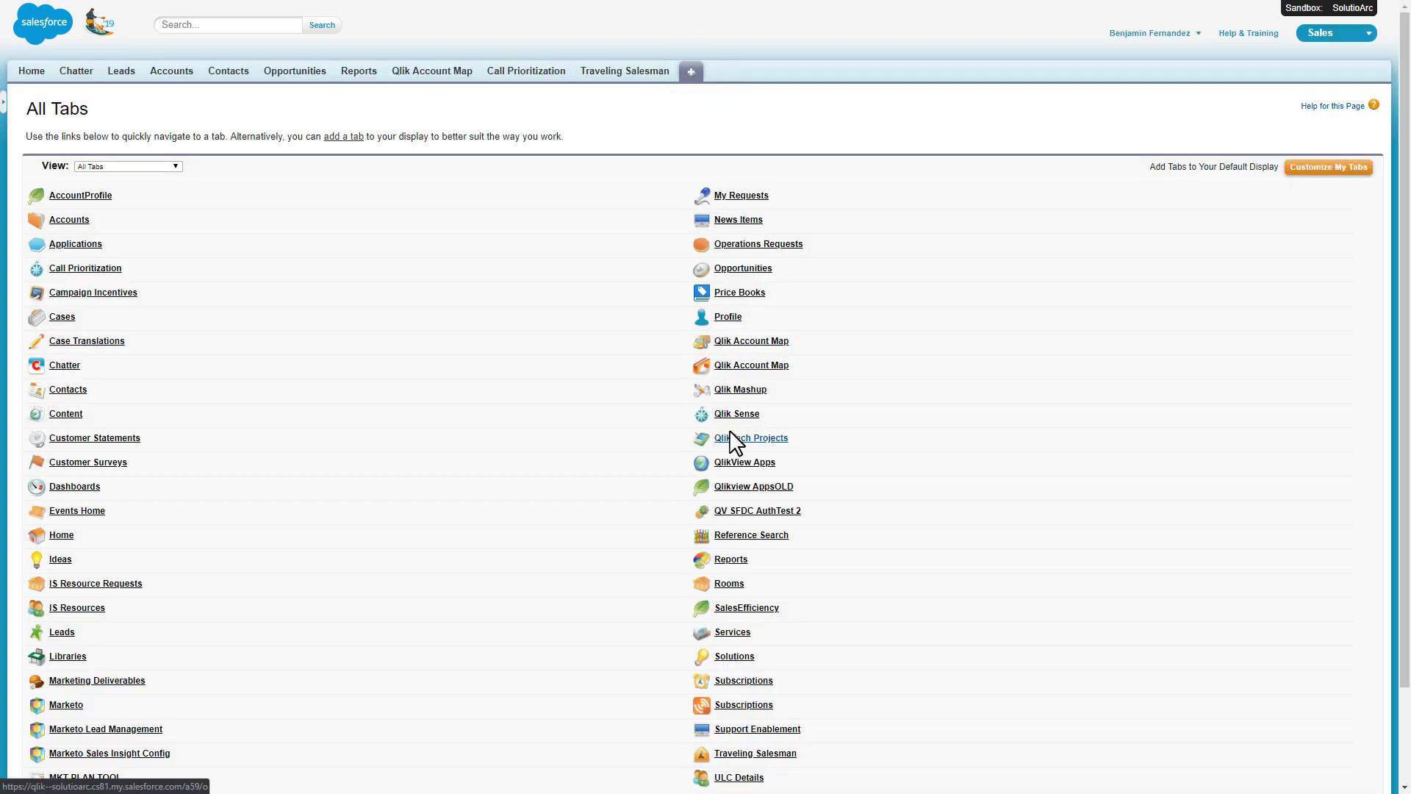
left_click(730, 413)
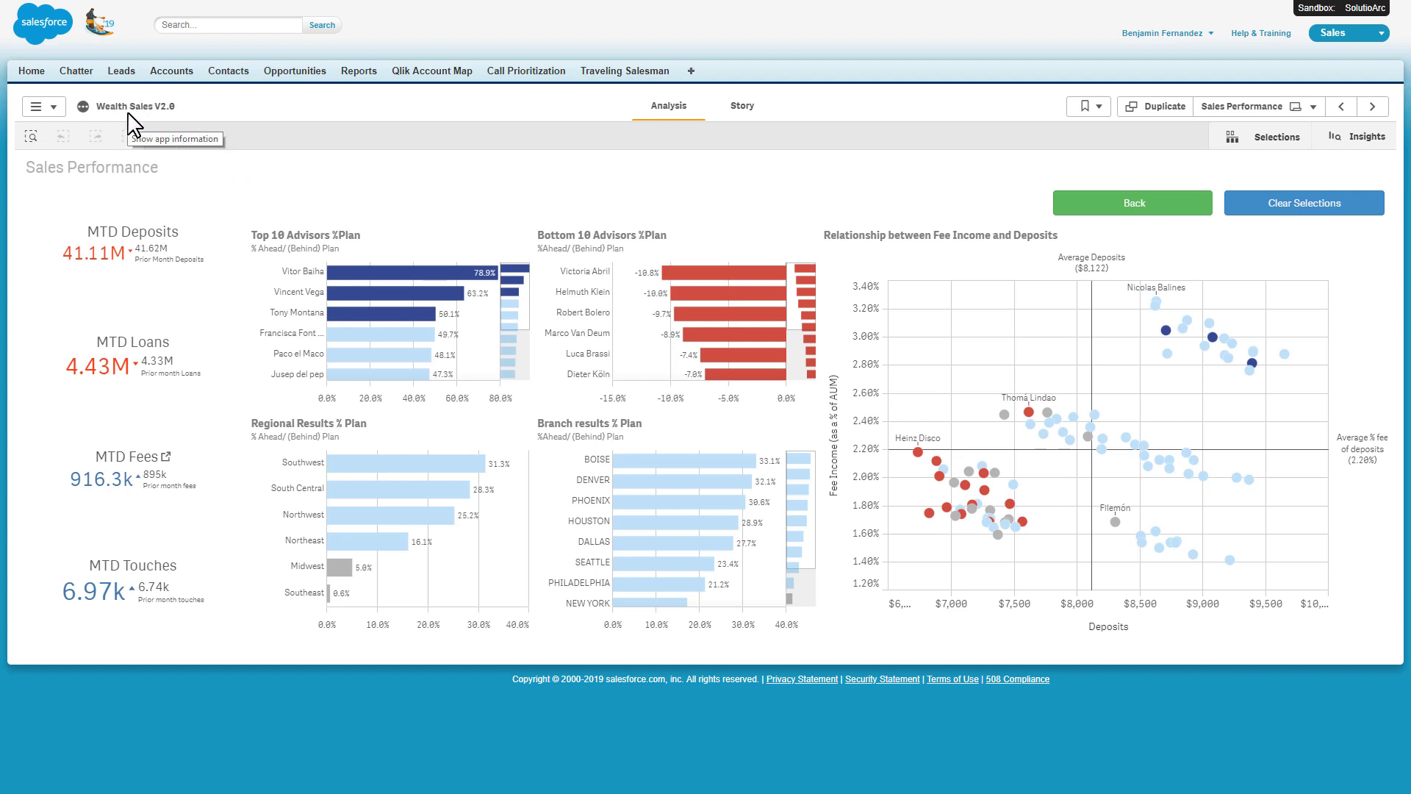
left_click(56, 111)
left_click(72, 166)
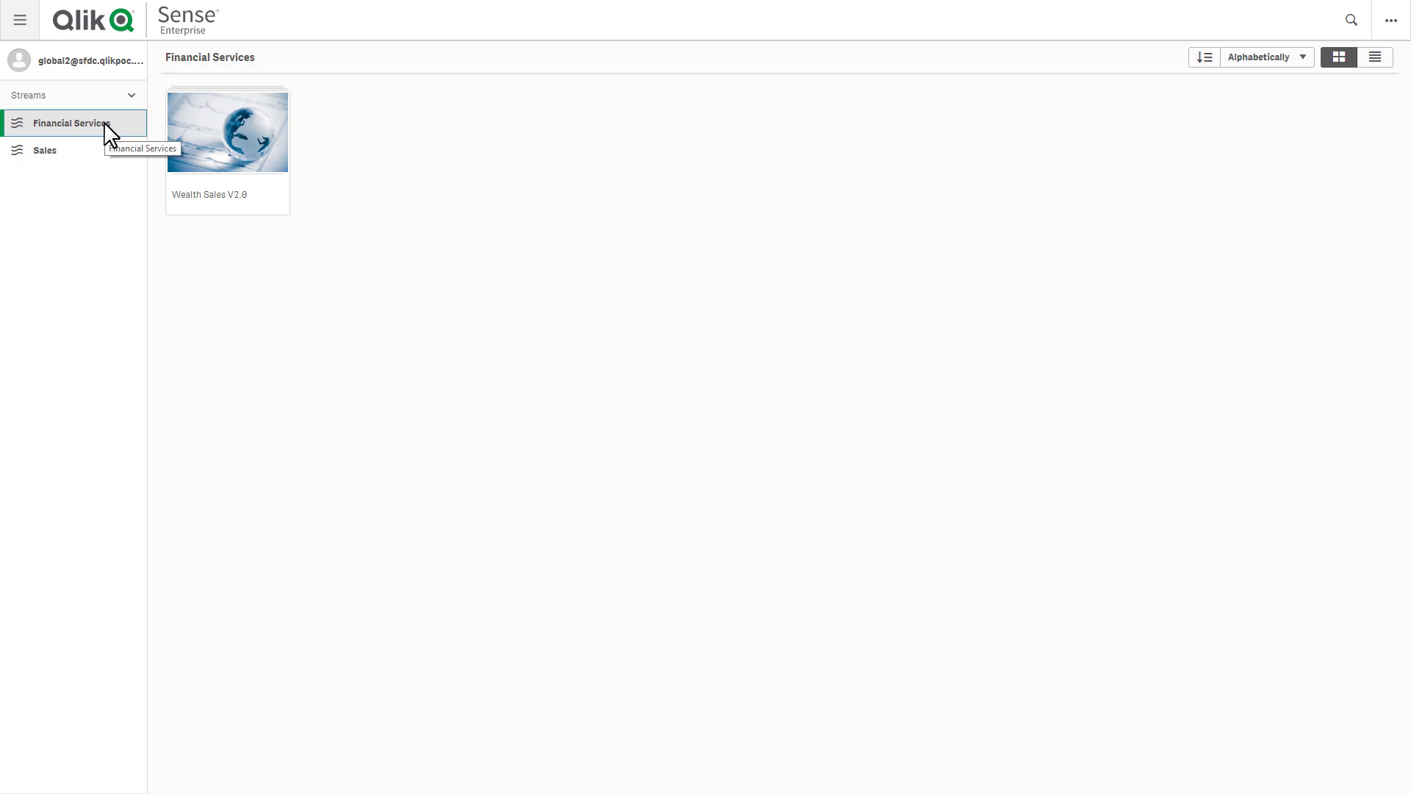
- From the Sales stream, open the Dashboard sheet and dismiss the Account Owner filter without selecting
left_click(60, 152)
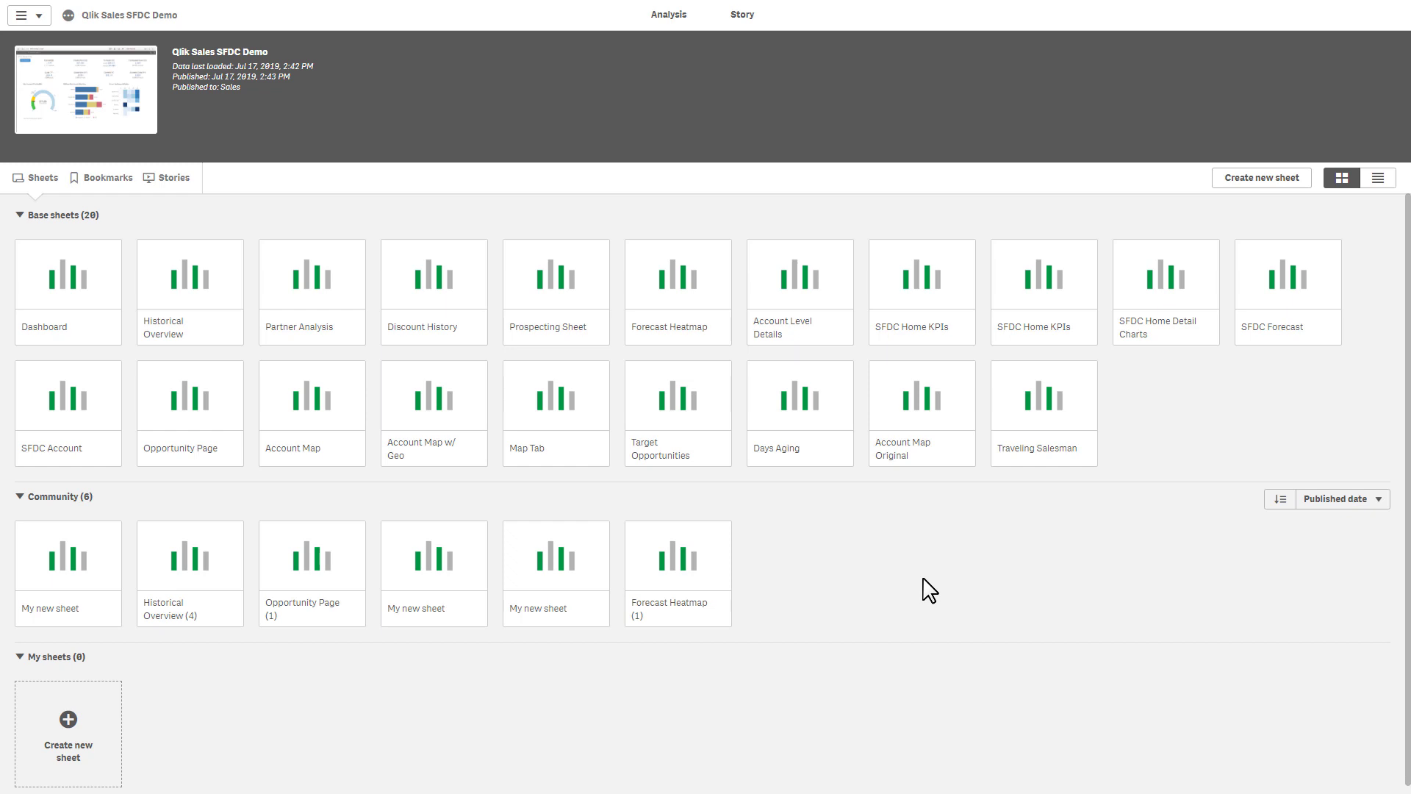
scroll(924, 586, "down", 1)
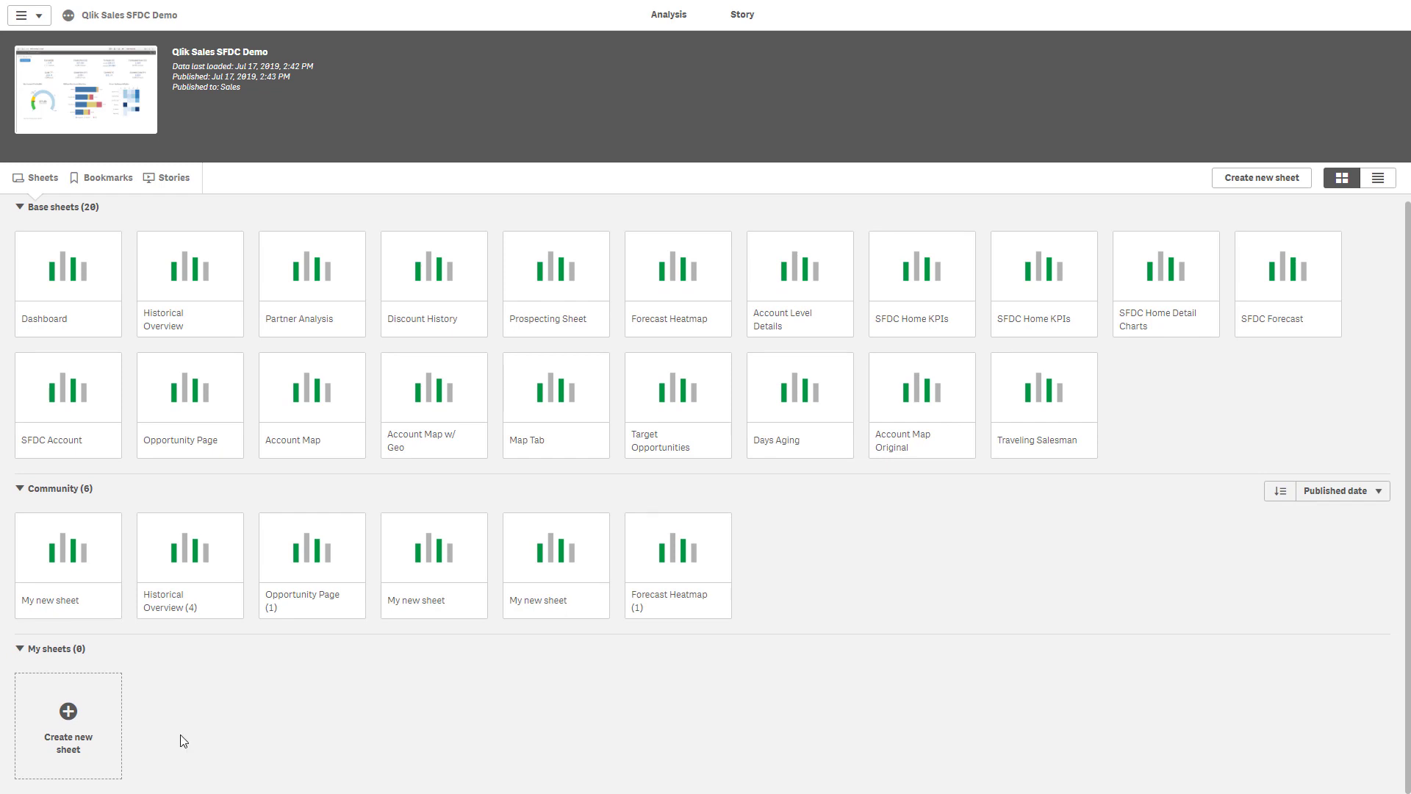
left_click(71, 287)
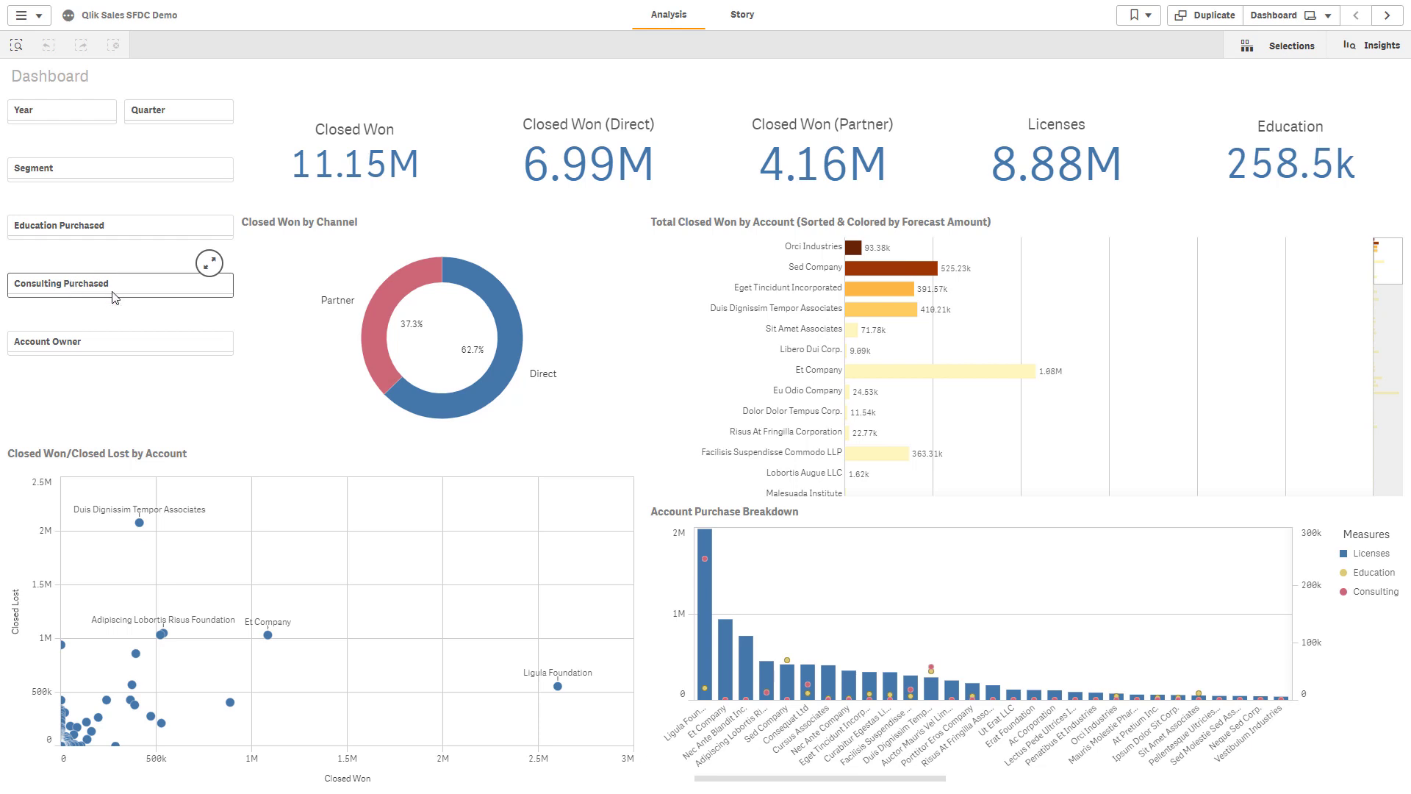
left_click(114, 344)
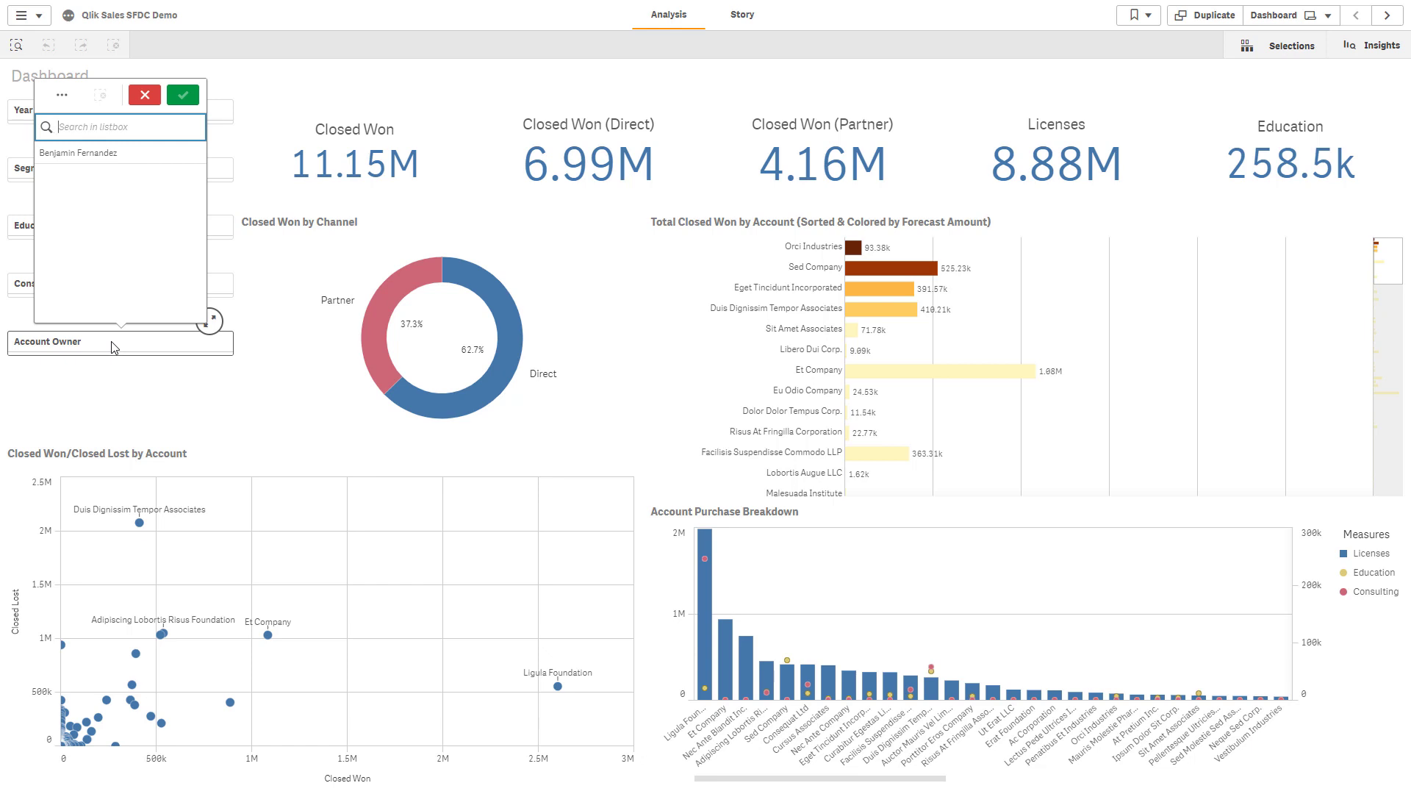
left_click(149, 95)
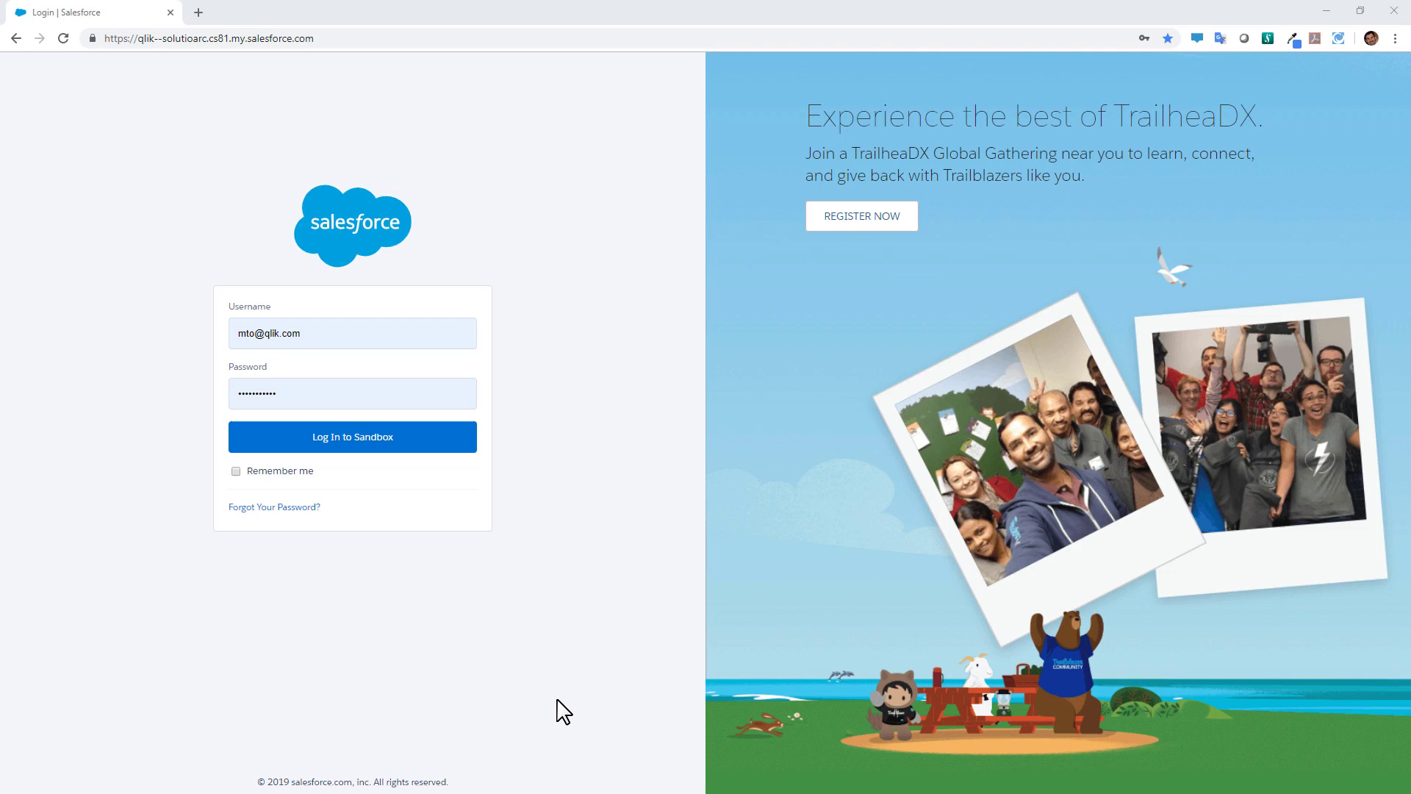
- Log in to the sandbox again and go to the Qlik Sense tab
left_click(355, 444)
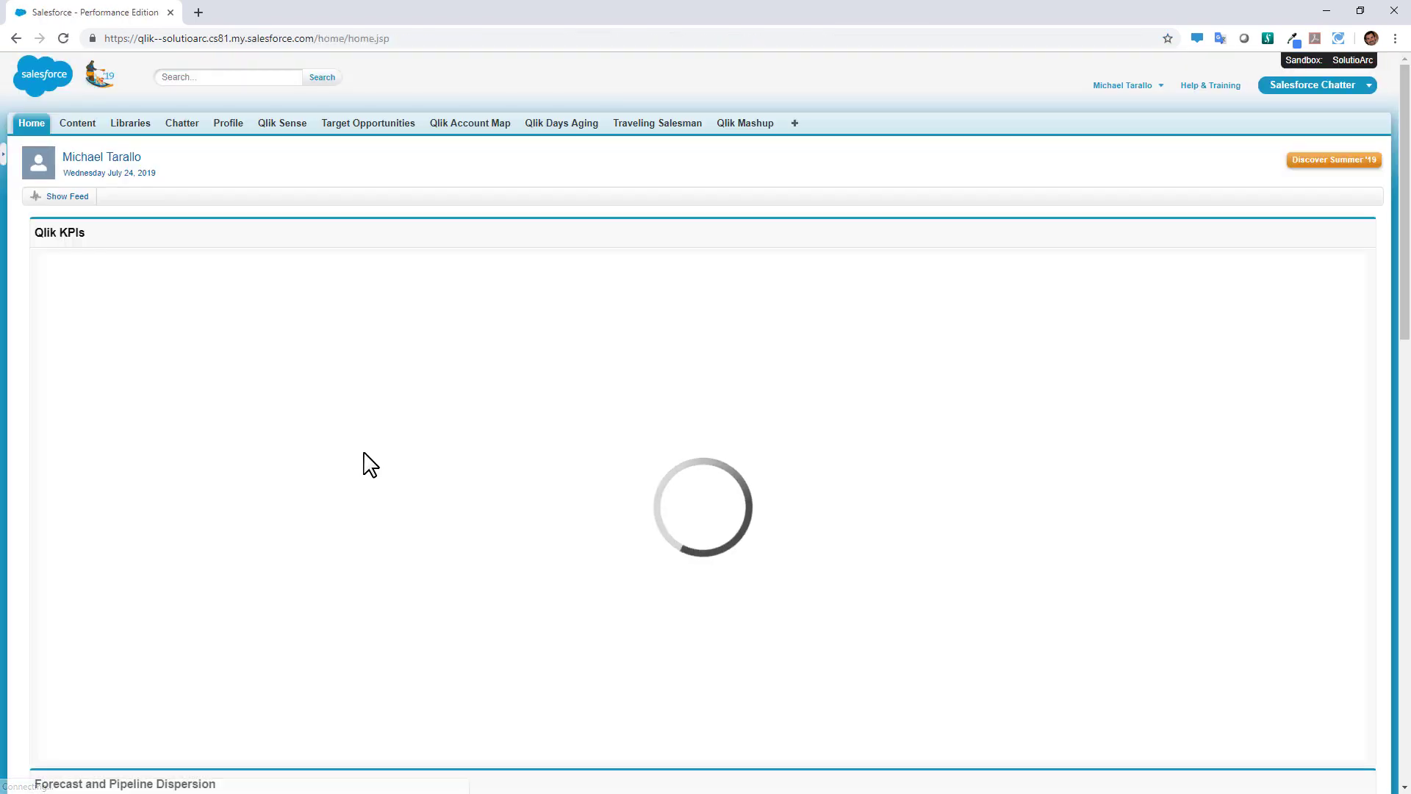
left_click(290, 125)
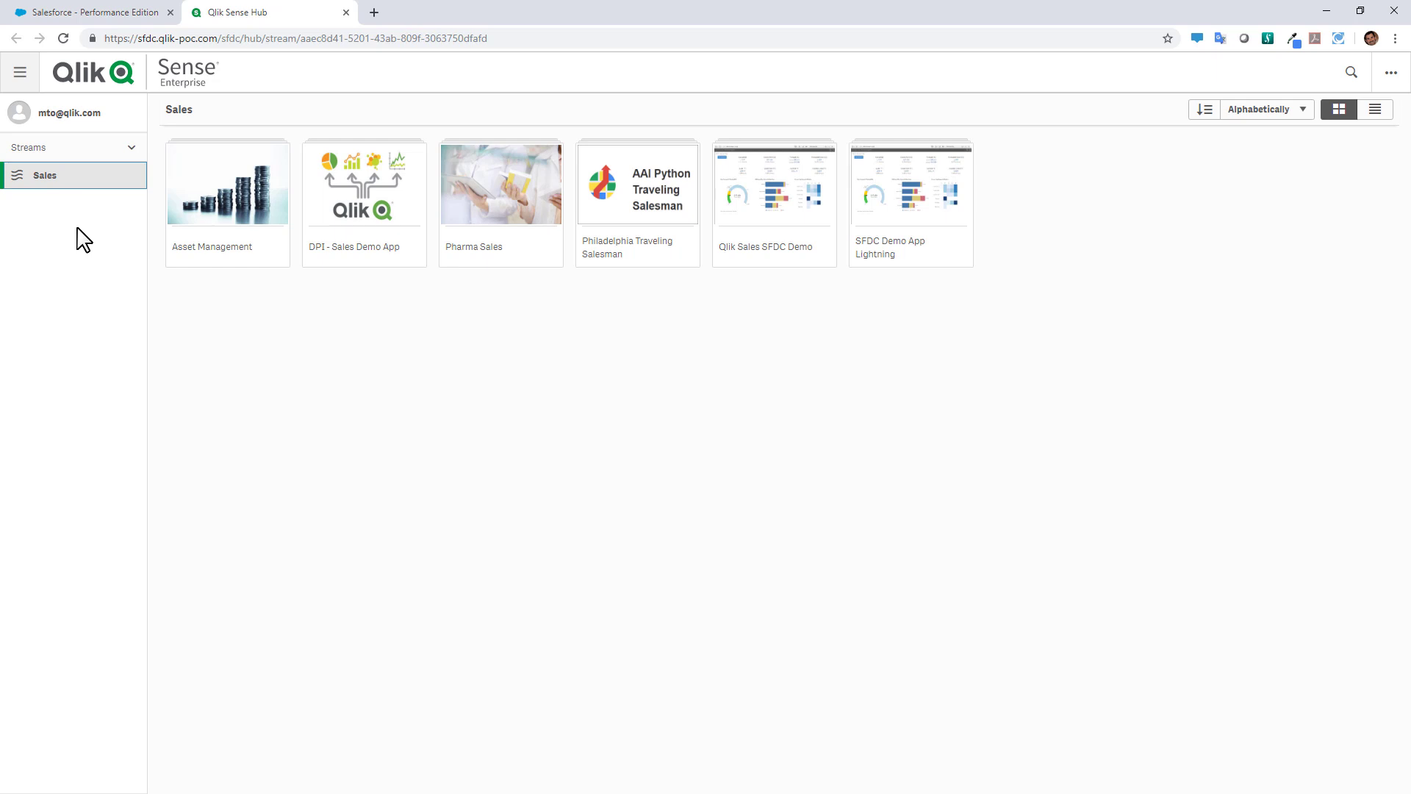
- Open the Qlik Sales SFDC Demo app from the hub and go to its Dashboard sheet
left_click(789, 230)
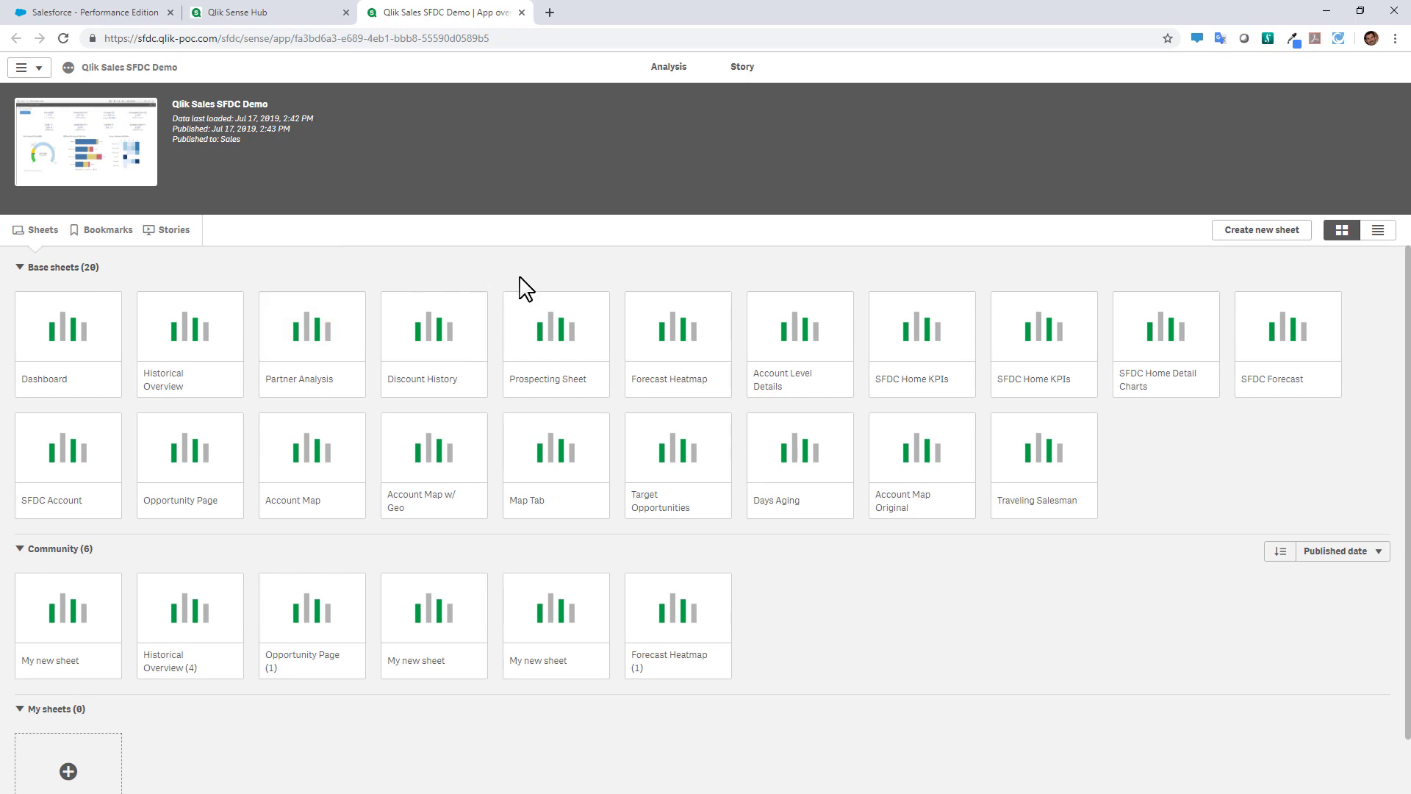
scroll(569, 492, "down", 1)
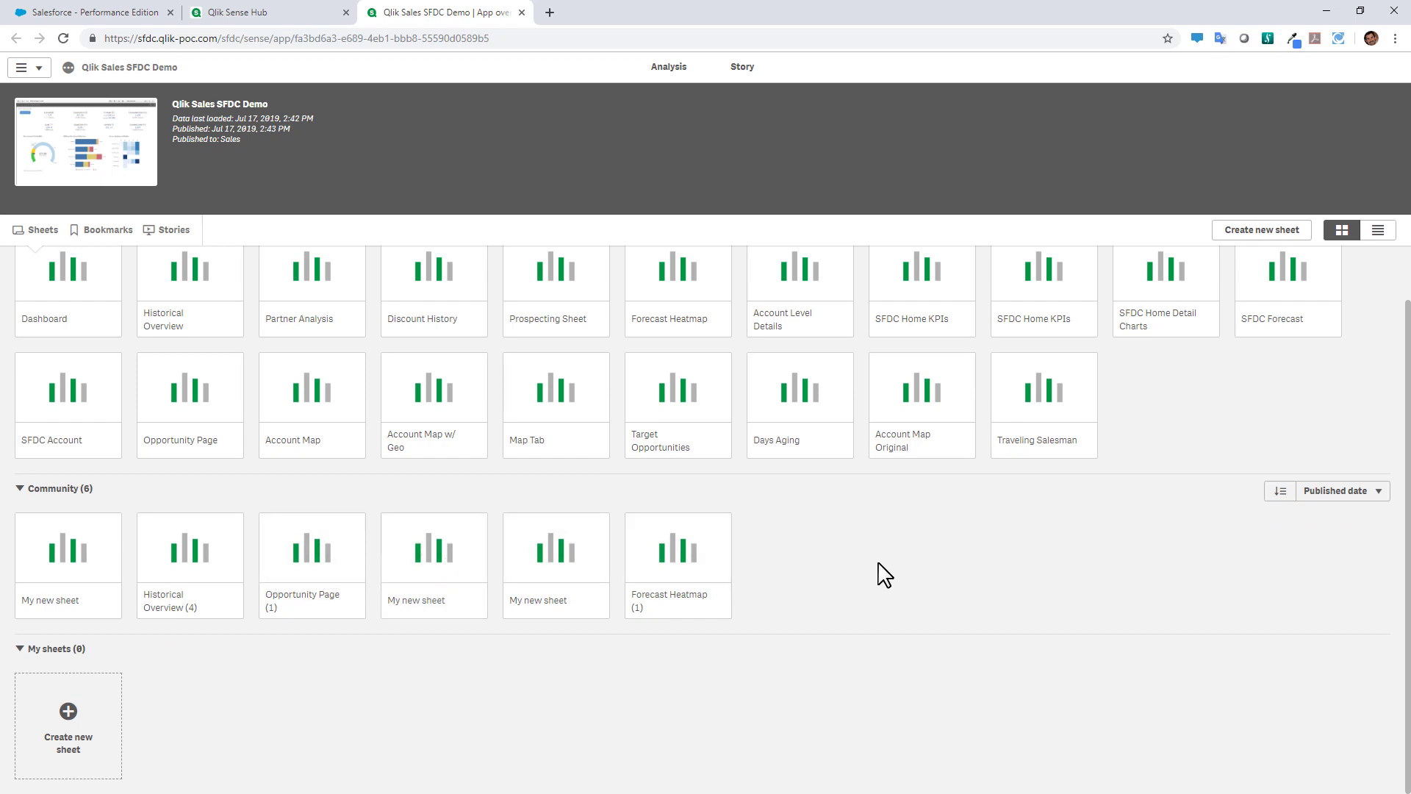
scroll(884, 574, "up", 1)
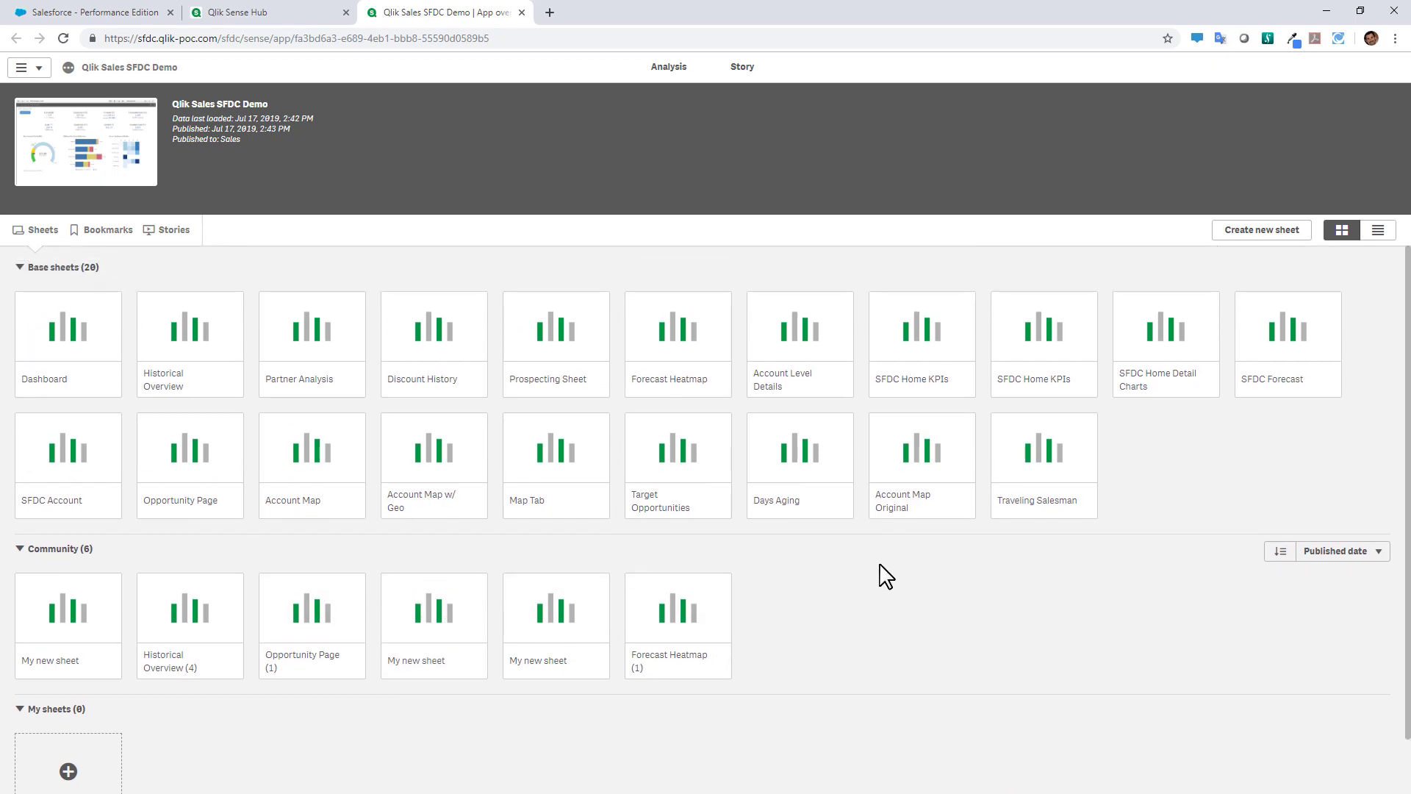
left_click(80, 356)
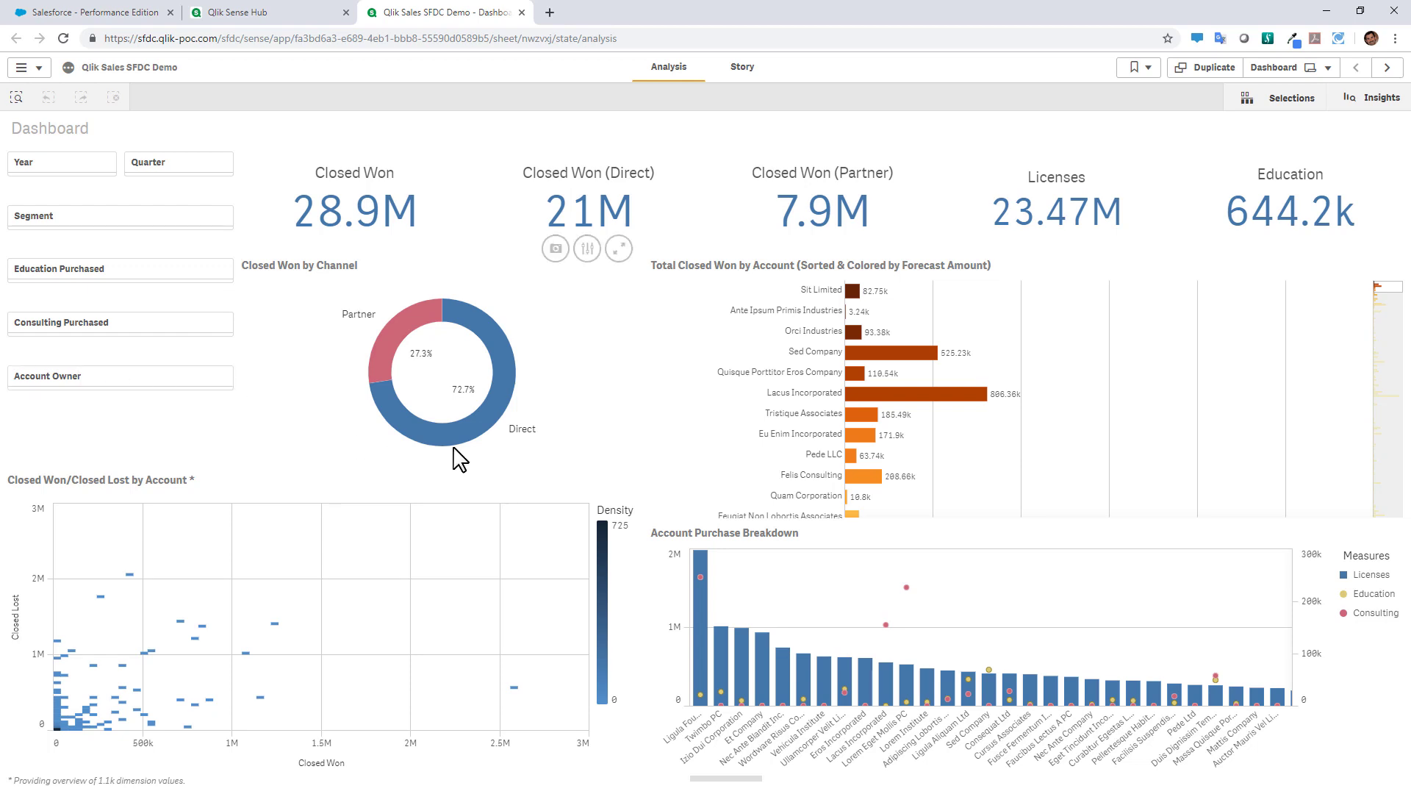
- Filter to the Direct channel, select accounts Eu Enim Incorporated through Quam Corporation, then clear all selections
left_click(475, 441)
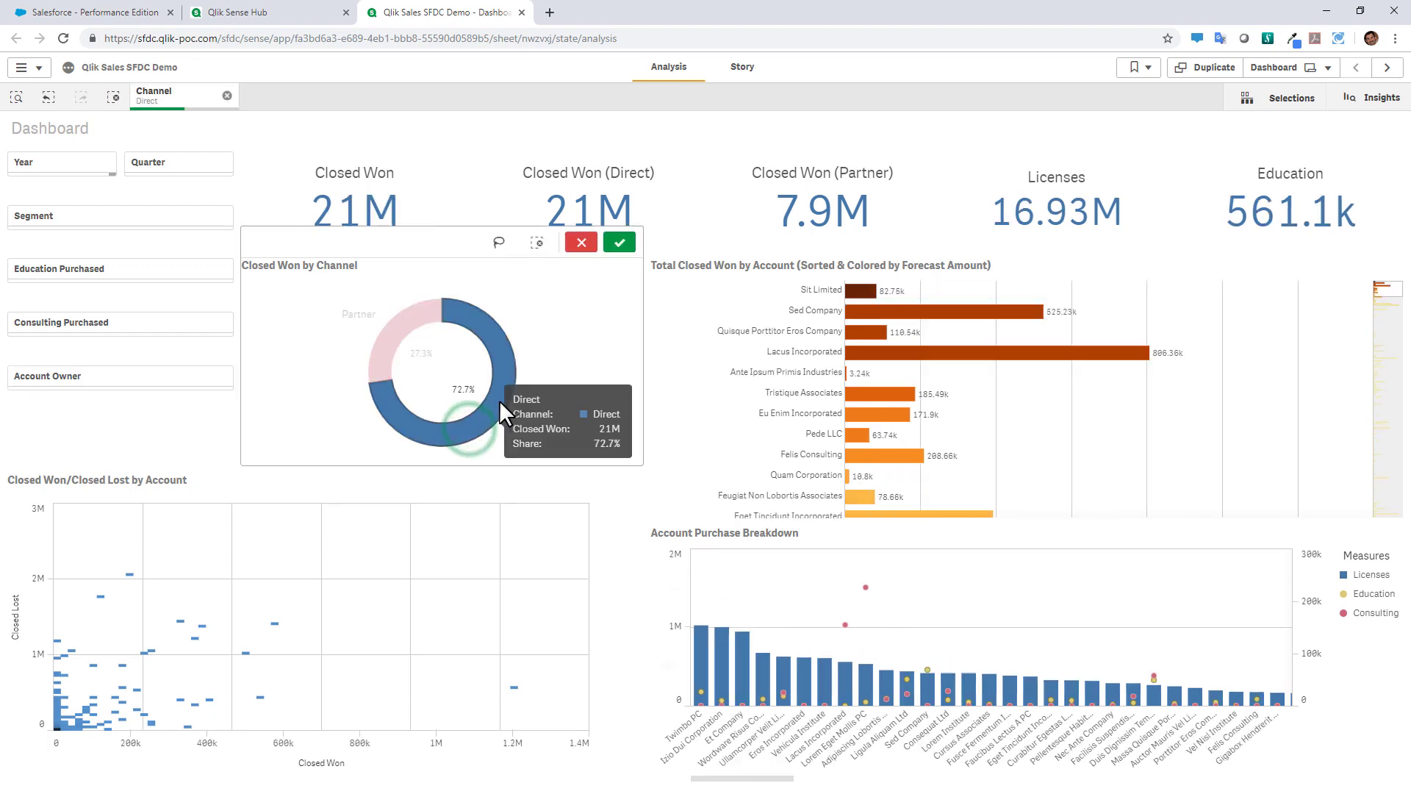
left_click_drag(789, 325, 796, 466)
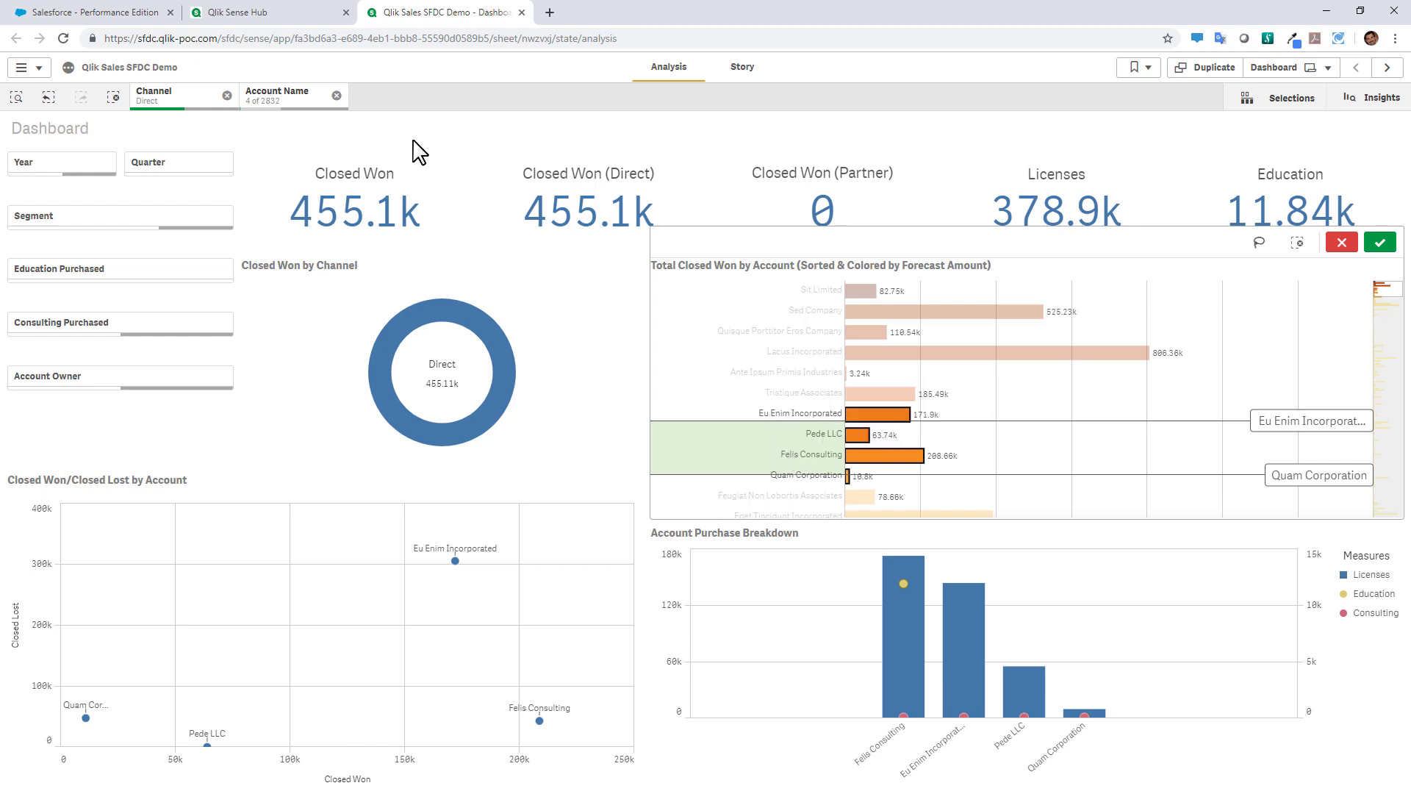
left_click(114, 97)
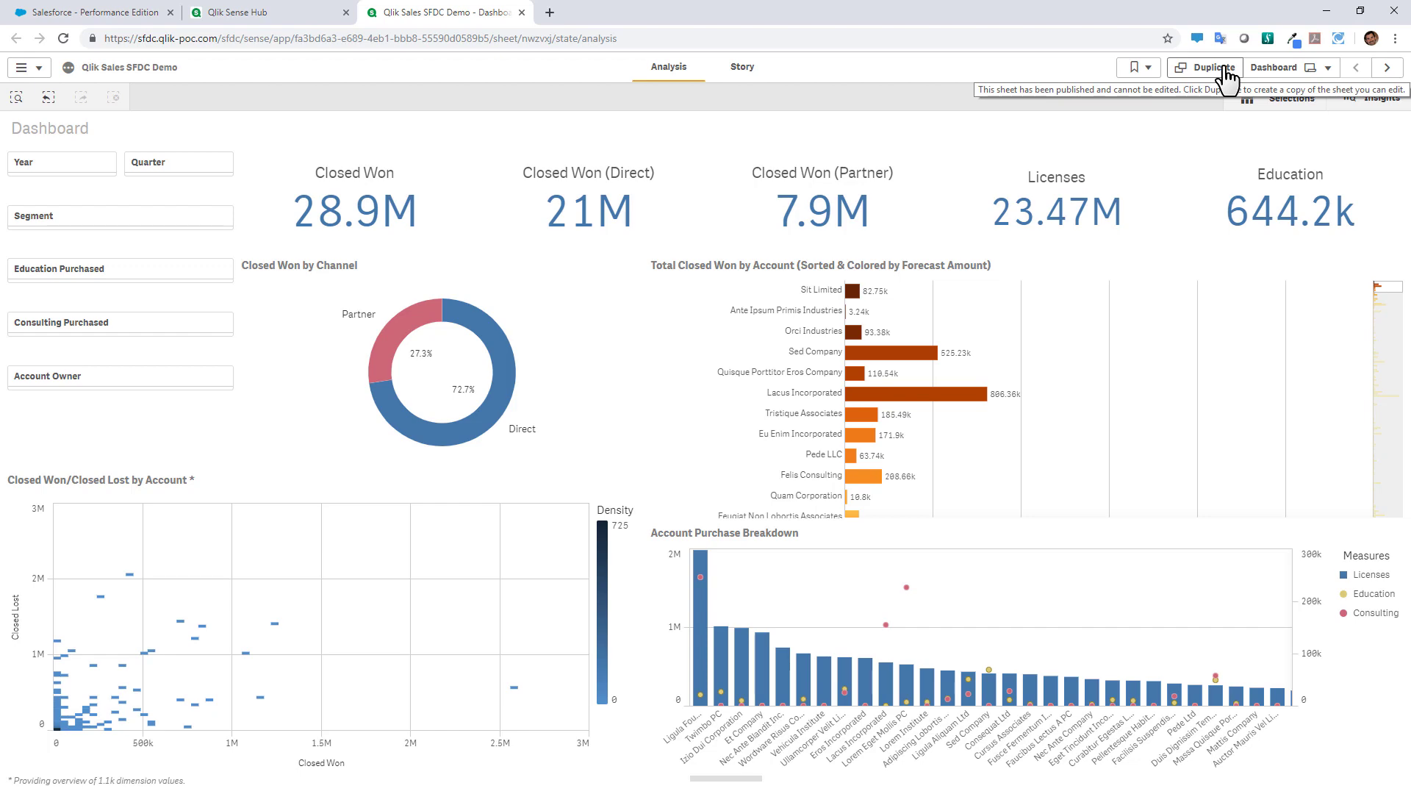
- Duplicate the Dashboard sheet into an editable copy and browse the app's sheet overview
left_click(1225, 68)
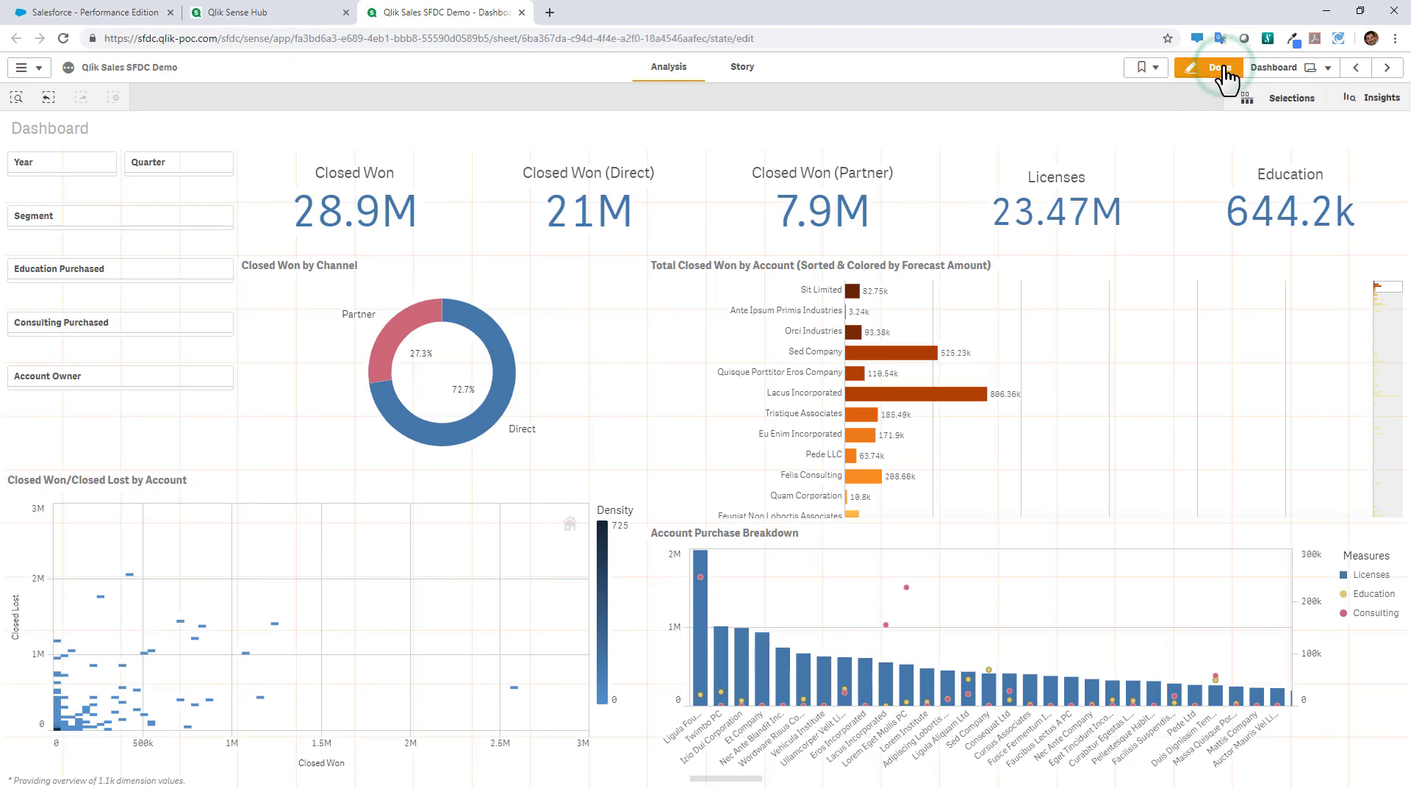
left_click(1261, 67)
scroll(948, 368, "down", 3)
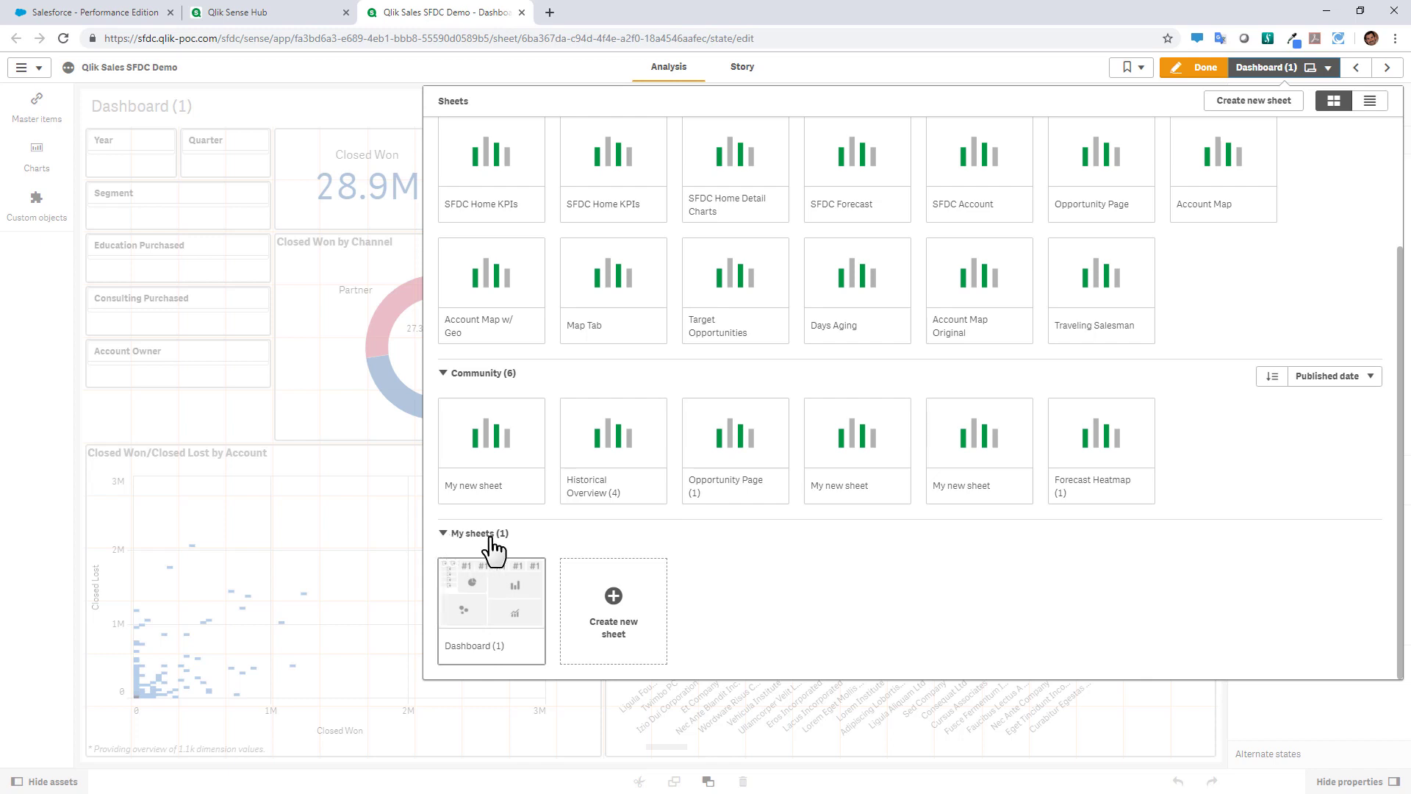
left_click(378, 544)
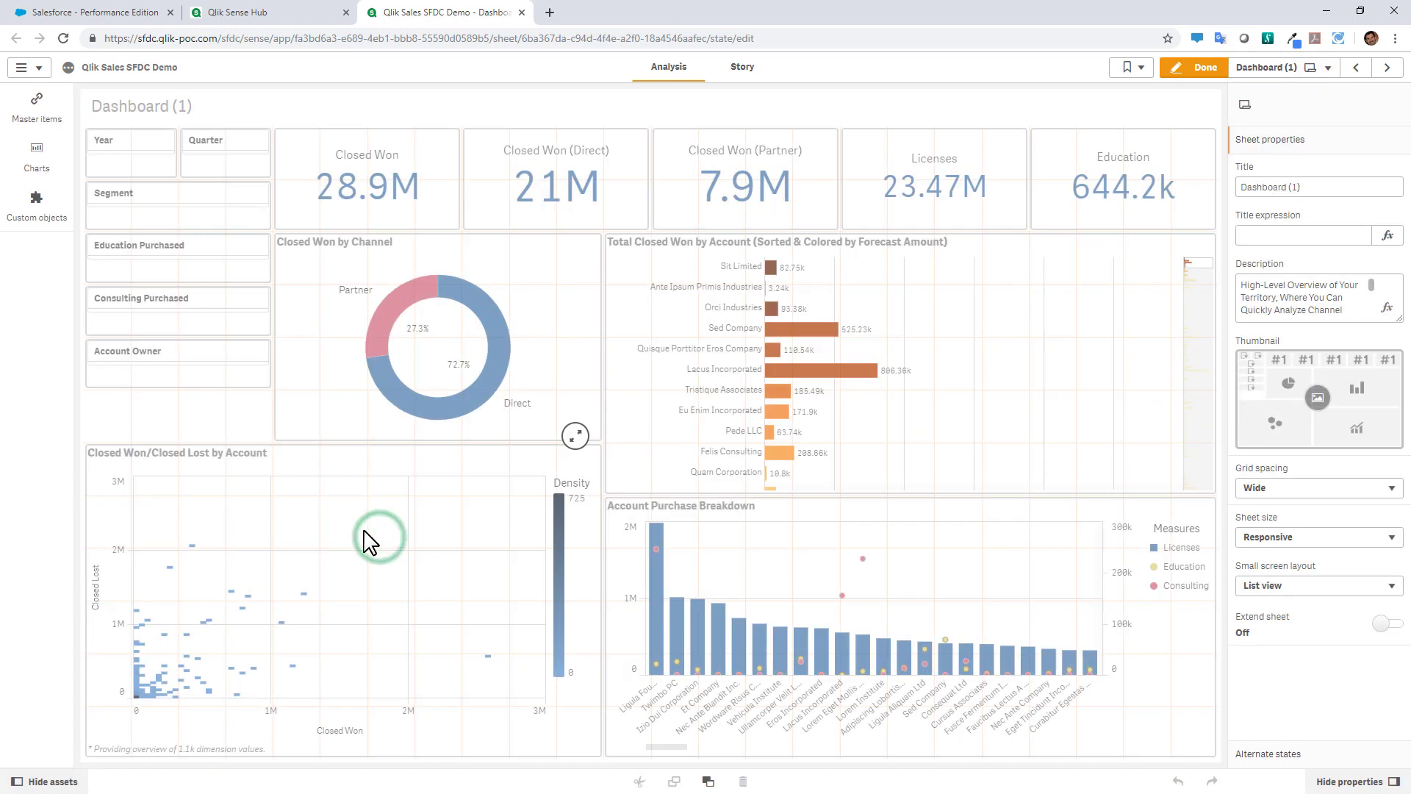
- Narrow the Closed Won/Closed Lost by Account scatter chart and paste a duplicate beside it
left_click(151, 536)
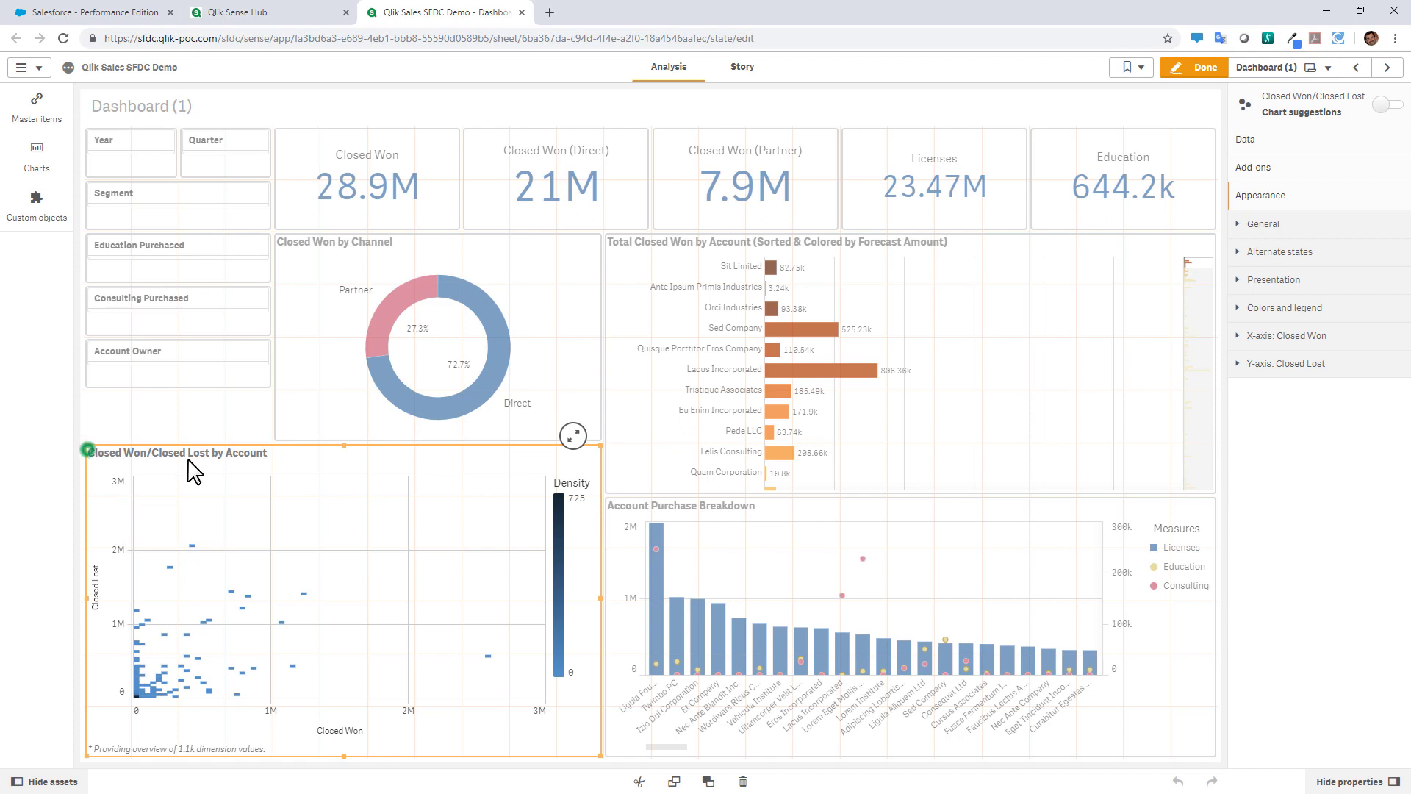
left_click_drag(88, 449, 376, 456)
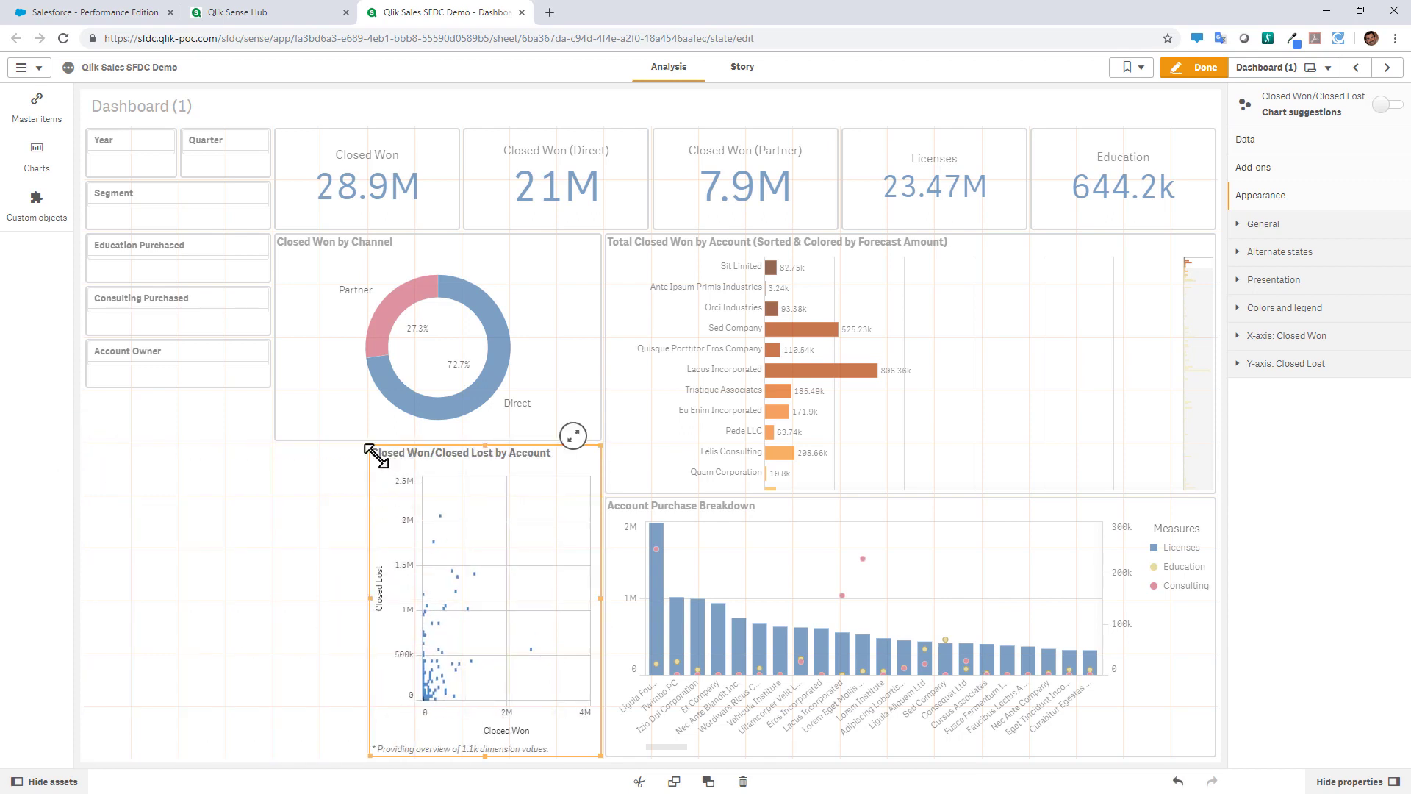
key("Escape")
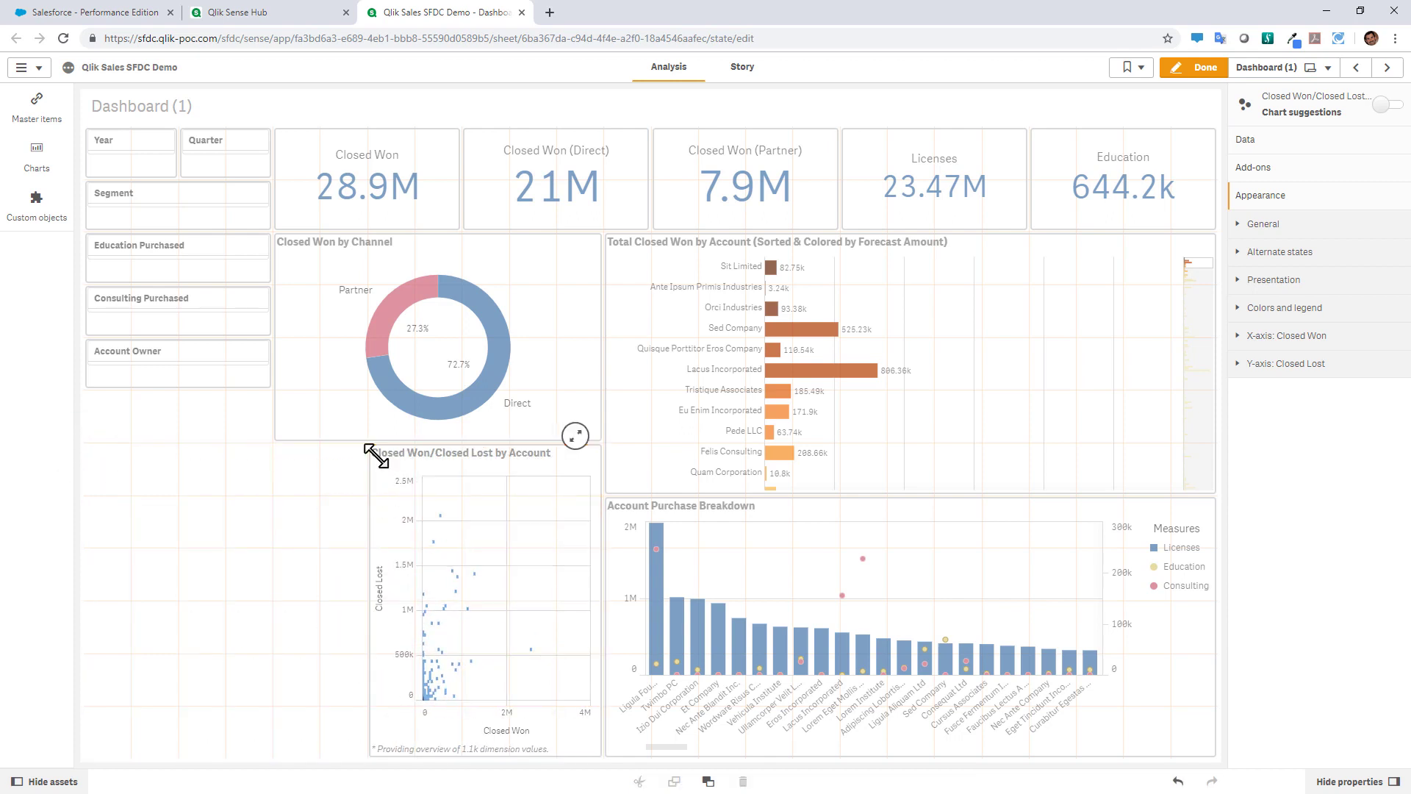
key("ctrl+v")
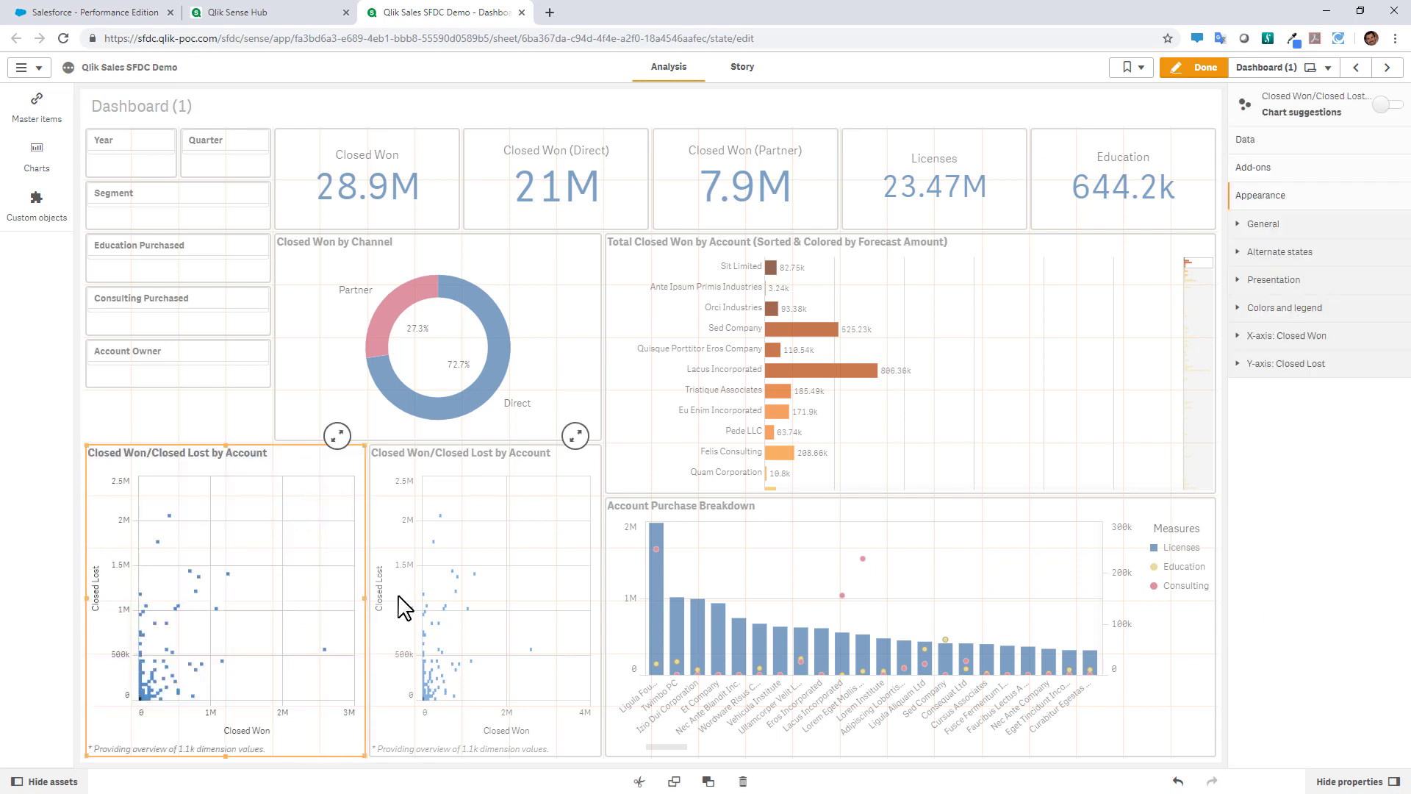
- Convert the left chart copy into a distribution plot
left_click(37, 159)
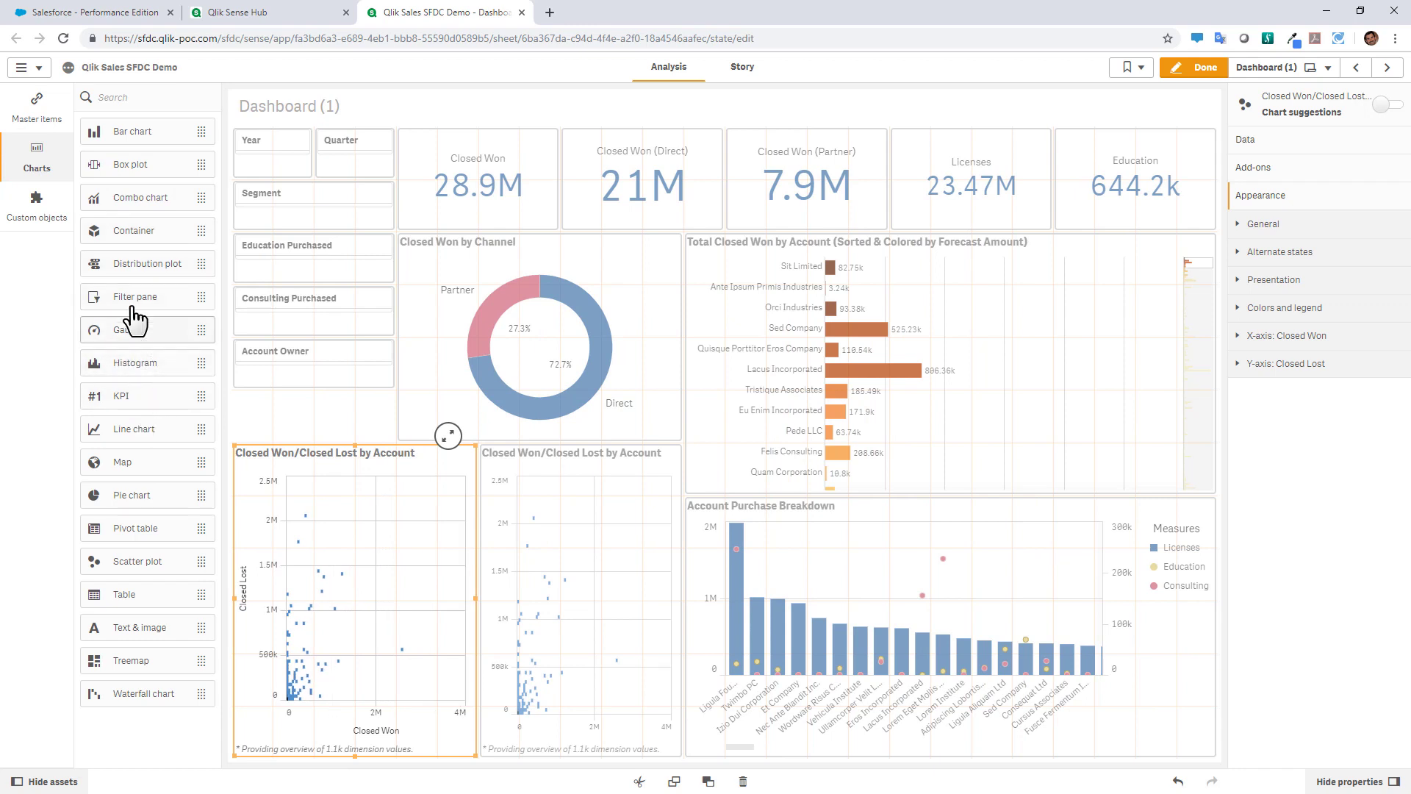
left_click_drag(146, 262, 329, 592)
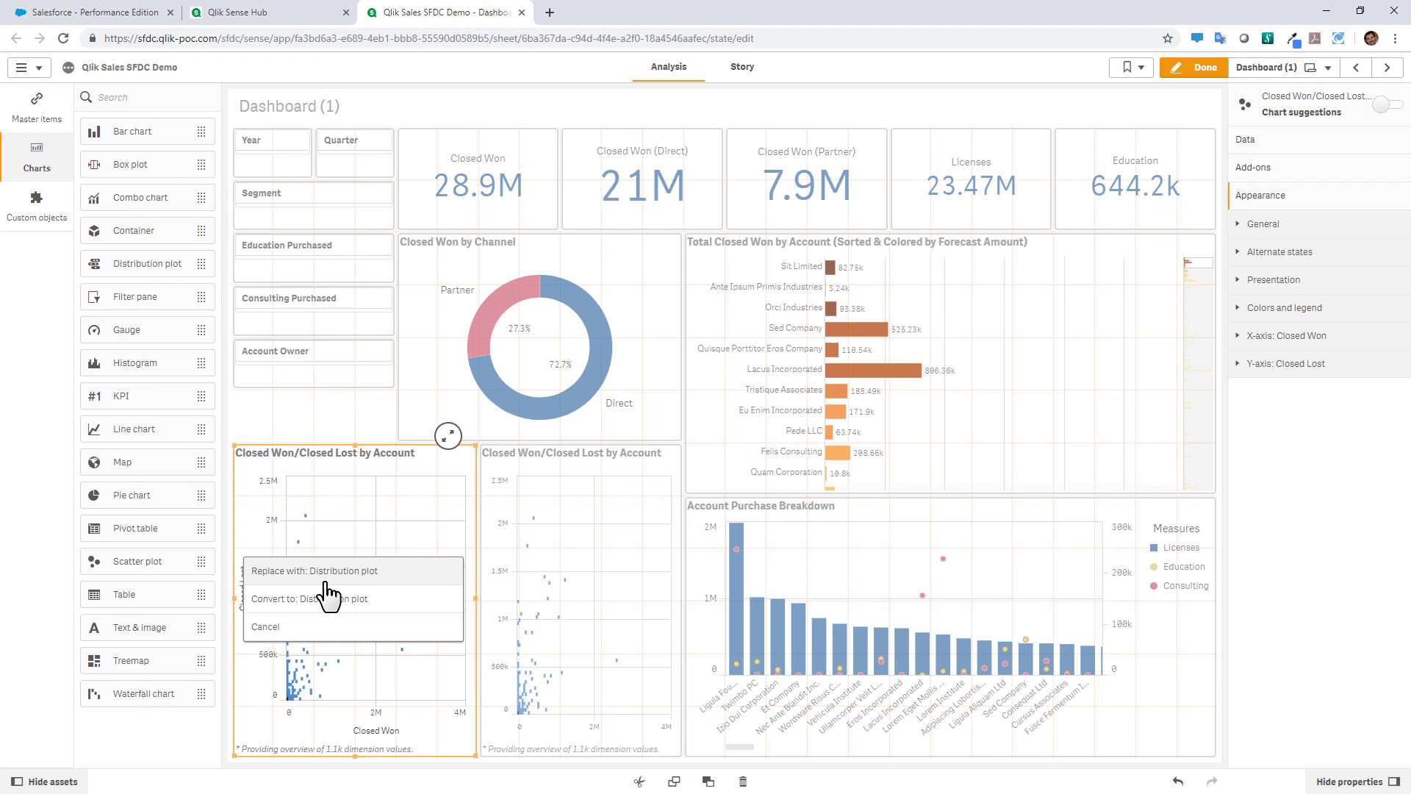
left_click(328, 603)
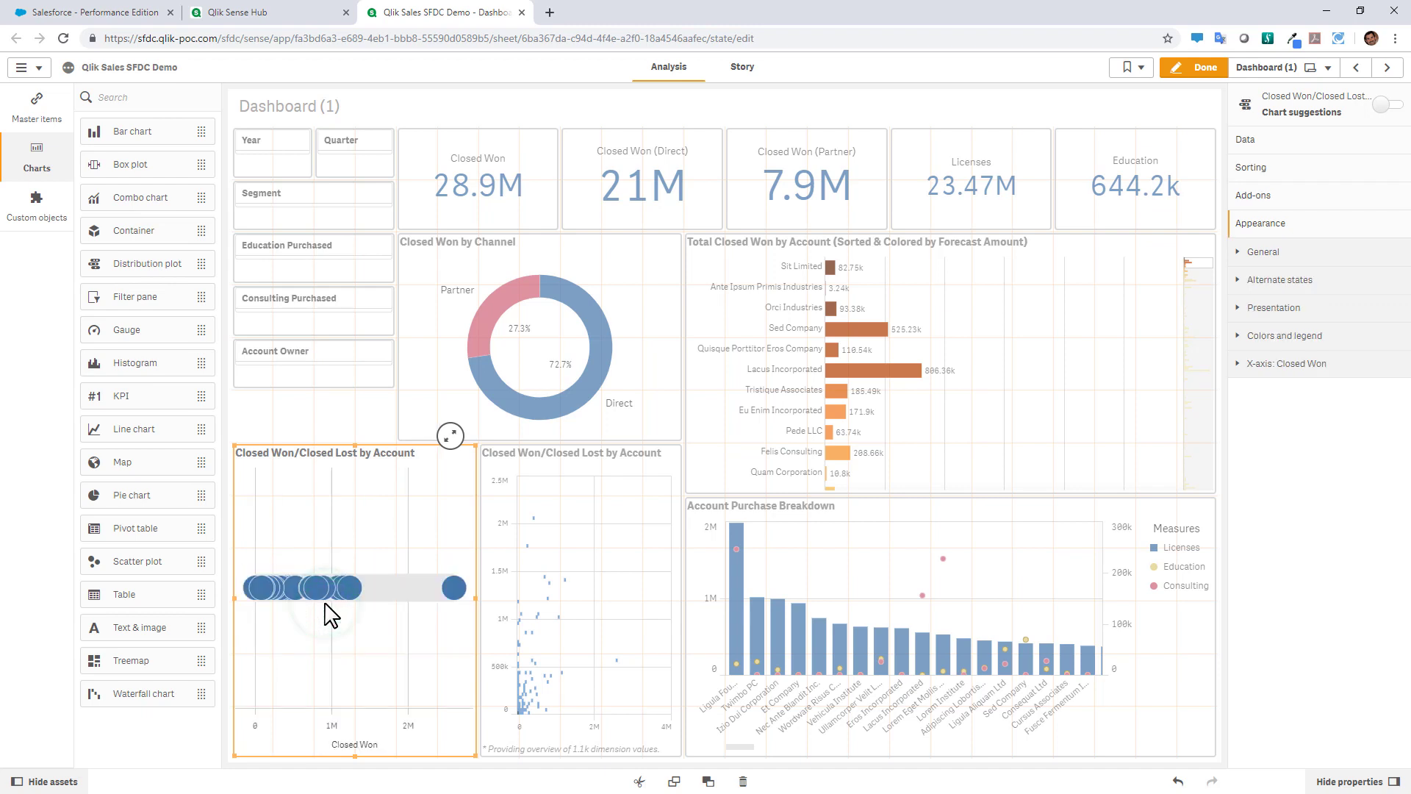
- Add Industry from SIC Code Lookup from Master items as the plot's dimension
left_click(40, 112)
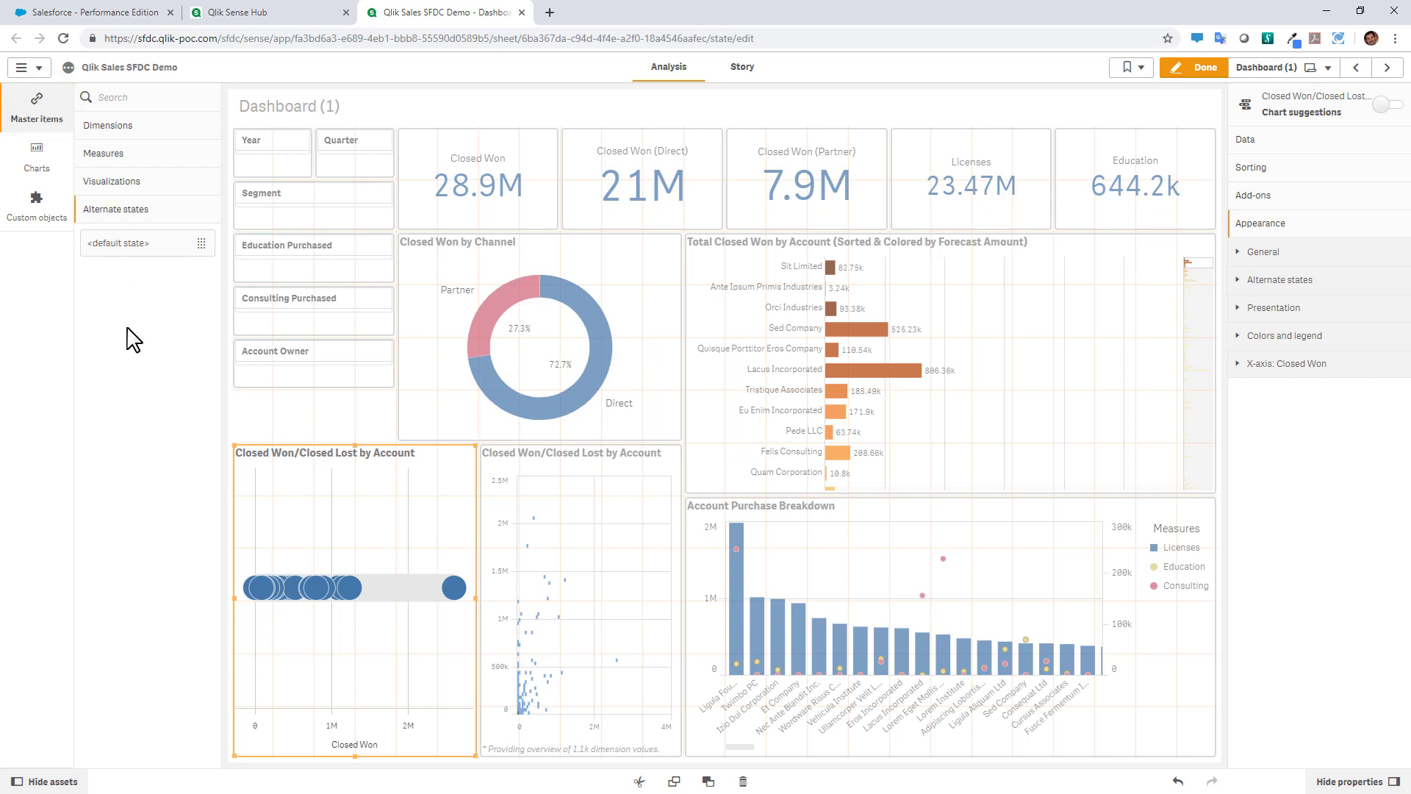
left_click(128, 133)
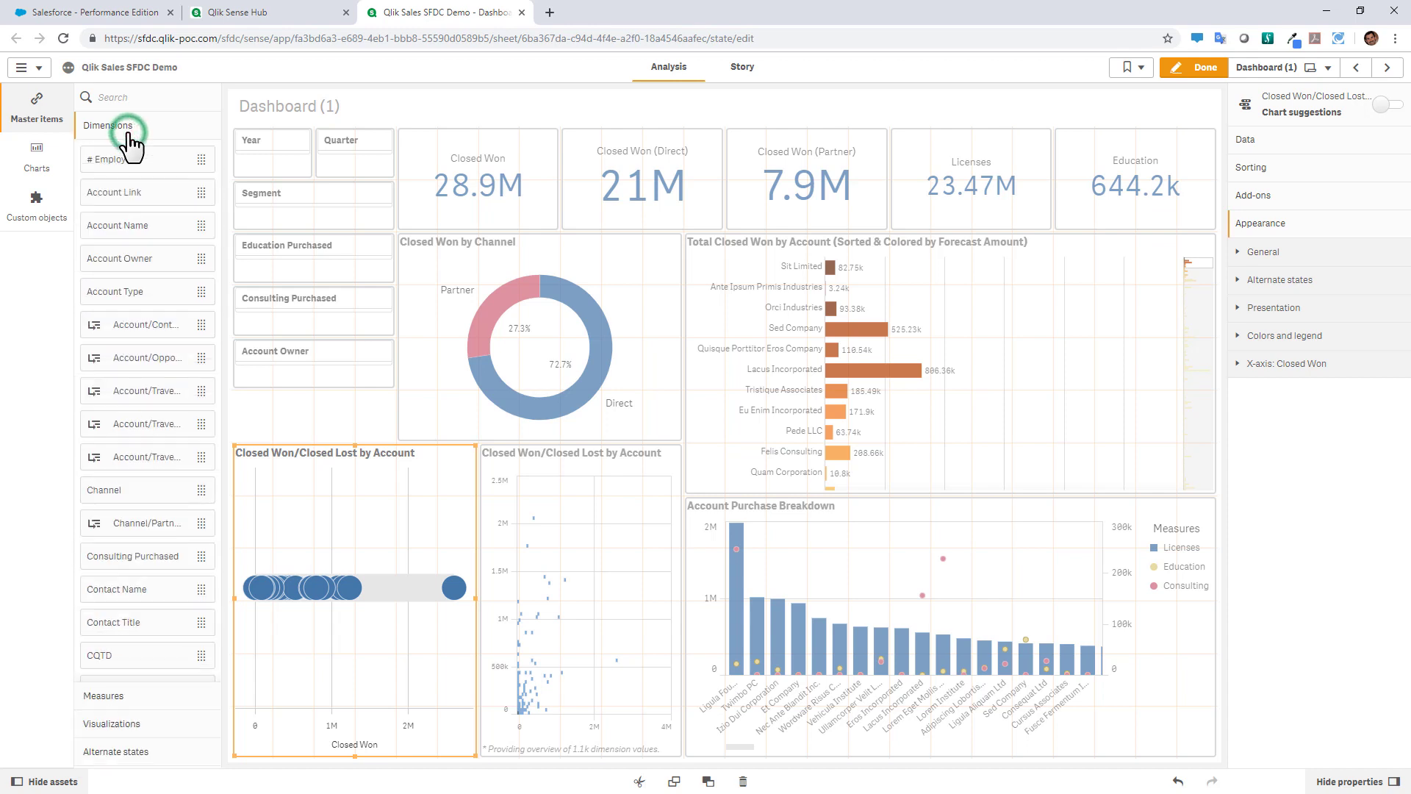
left_click(127, 99)
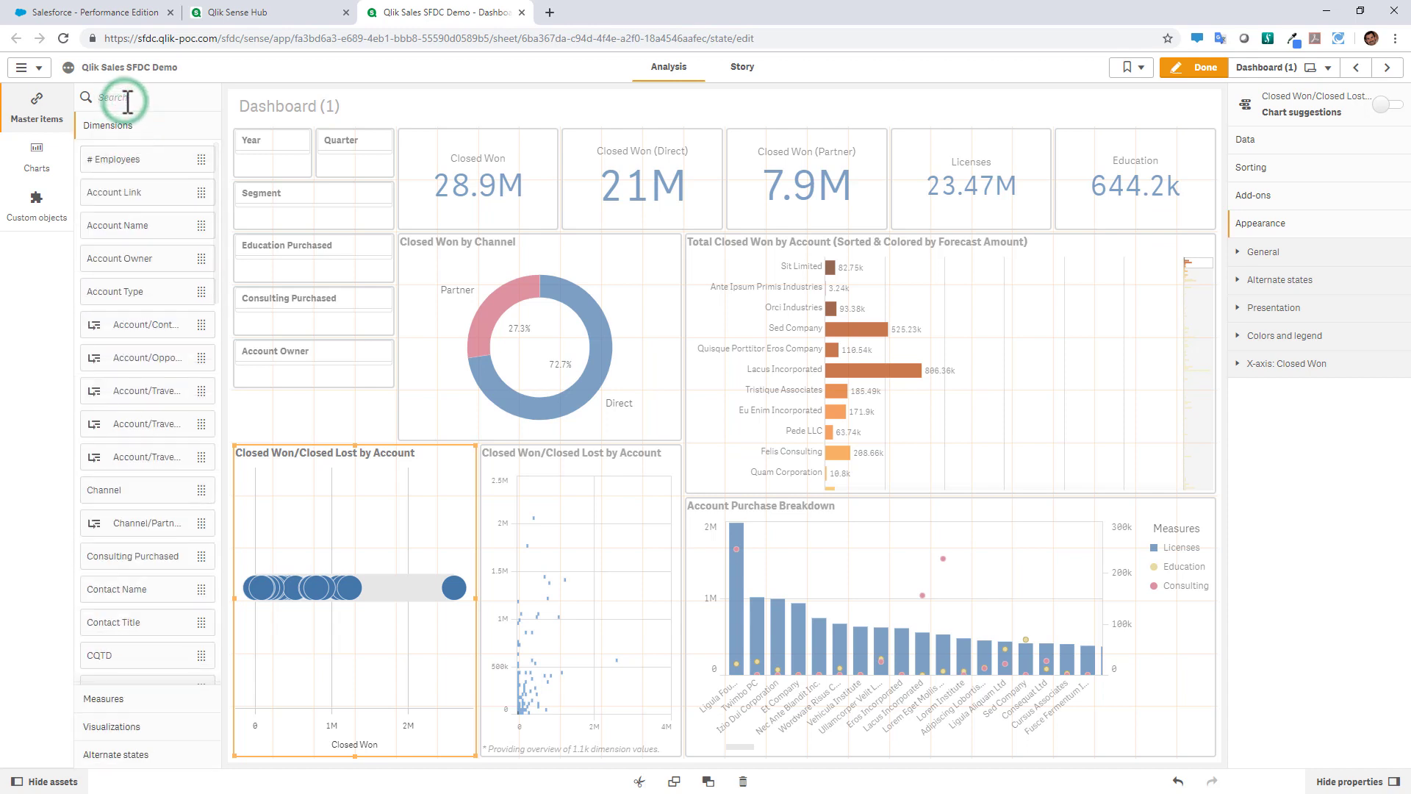
type("ind")
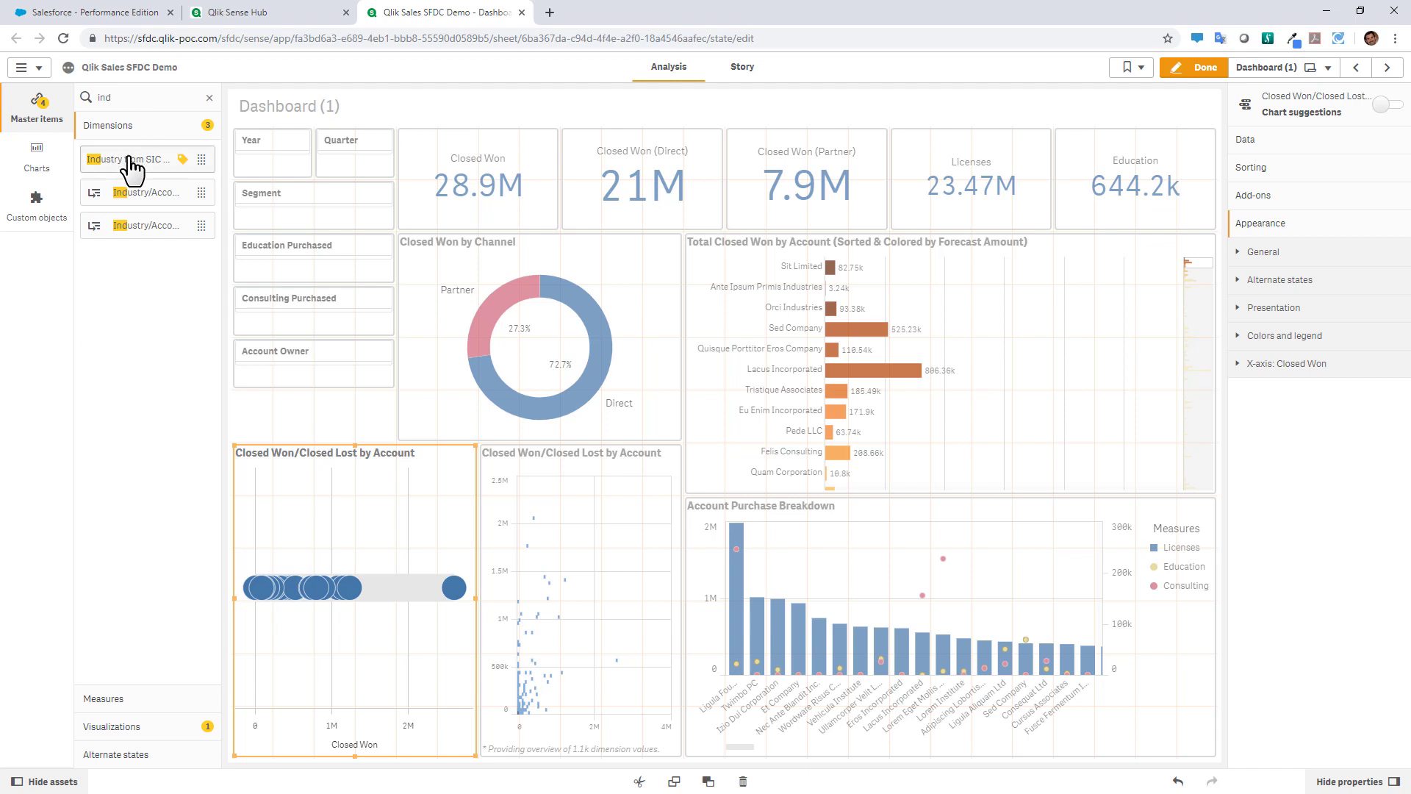
left_click_drag(133, 163, 342, 625)
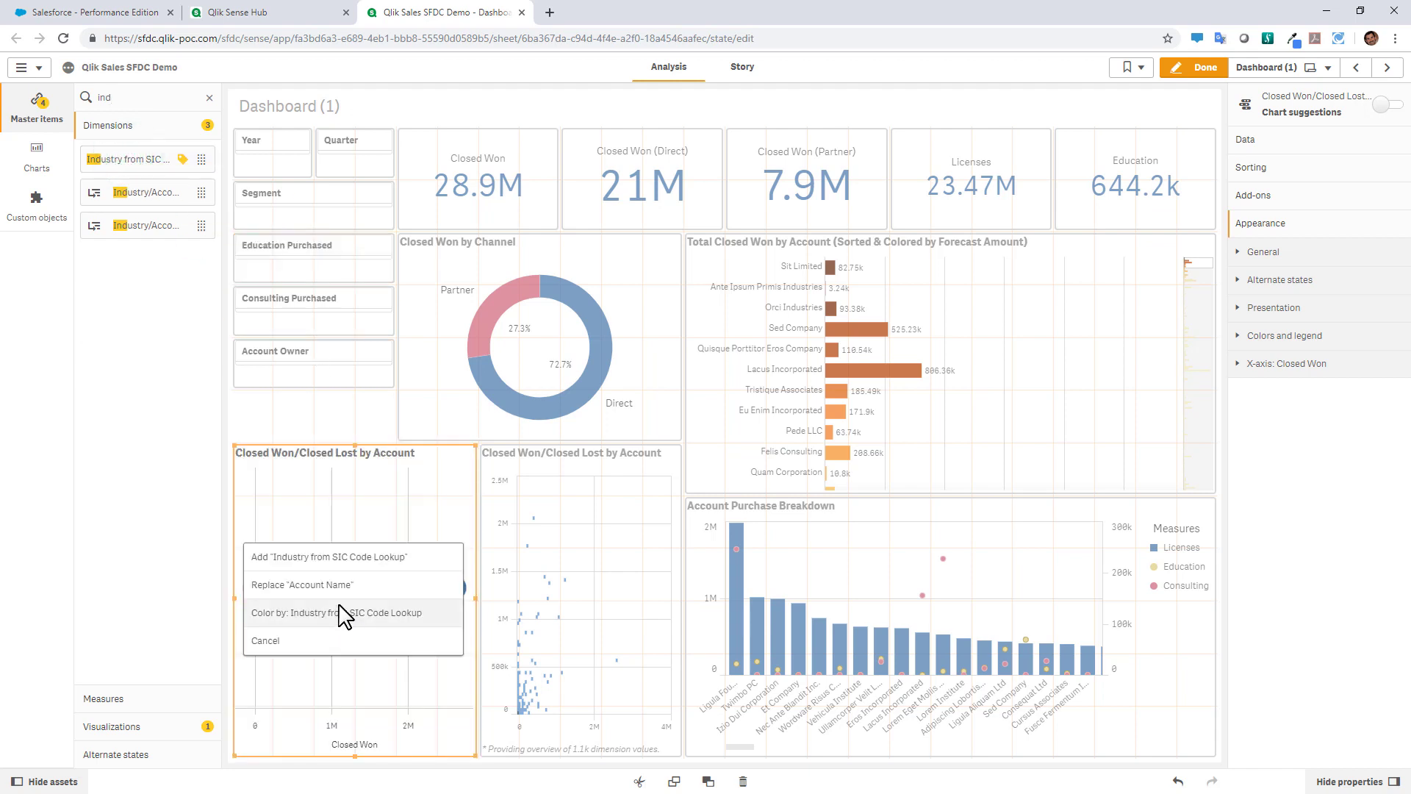
left_click(343, 559)
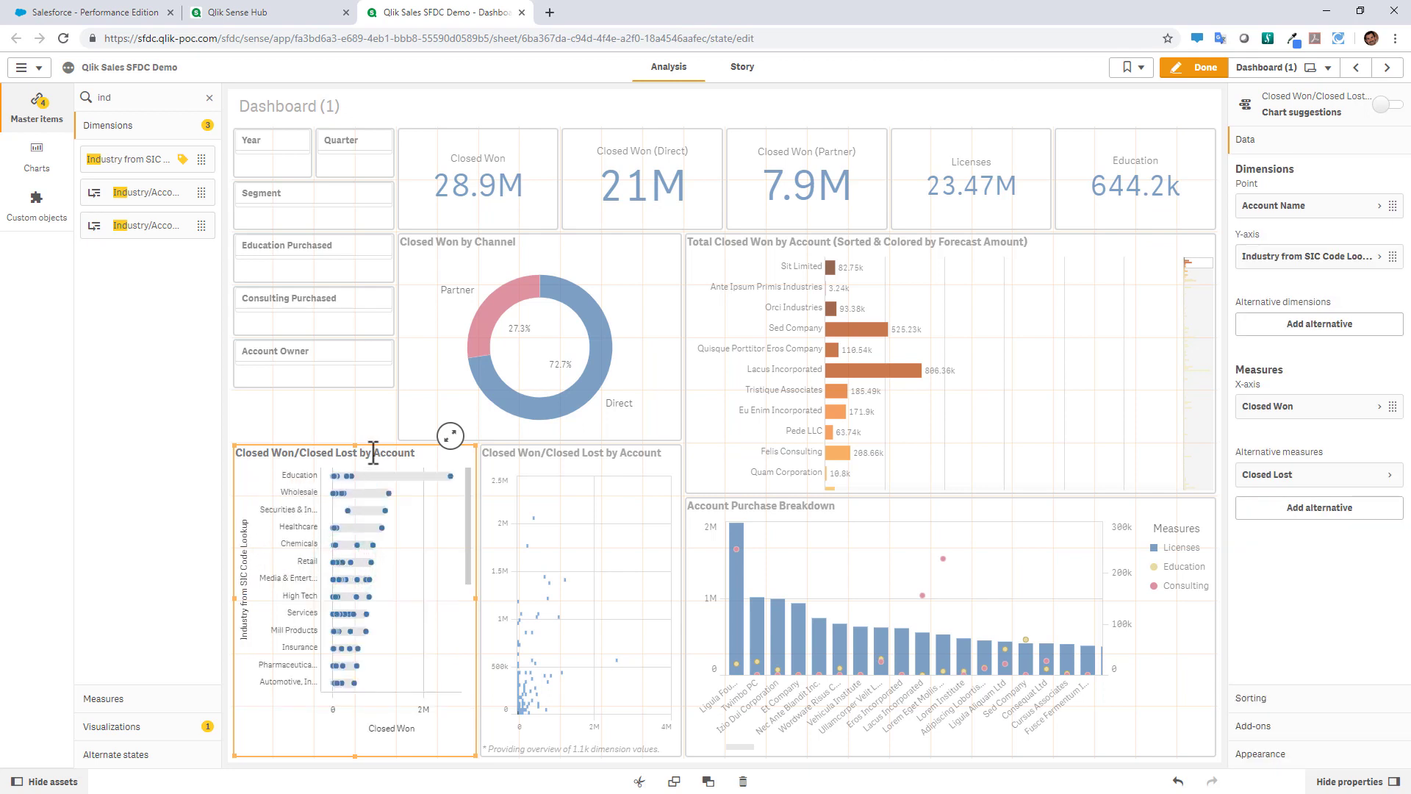
- Retitle the distribution plot 'Closed Won/Closed Lost by Industry'
mouse_move(373, 454)
left_mouse_down()
mouse_move(444, 461)
mouse_move(389, 460)
left_mouse_up()
left_click(388, 460)
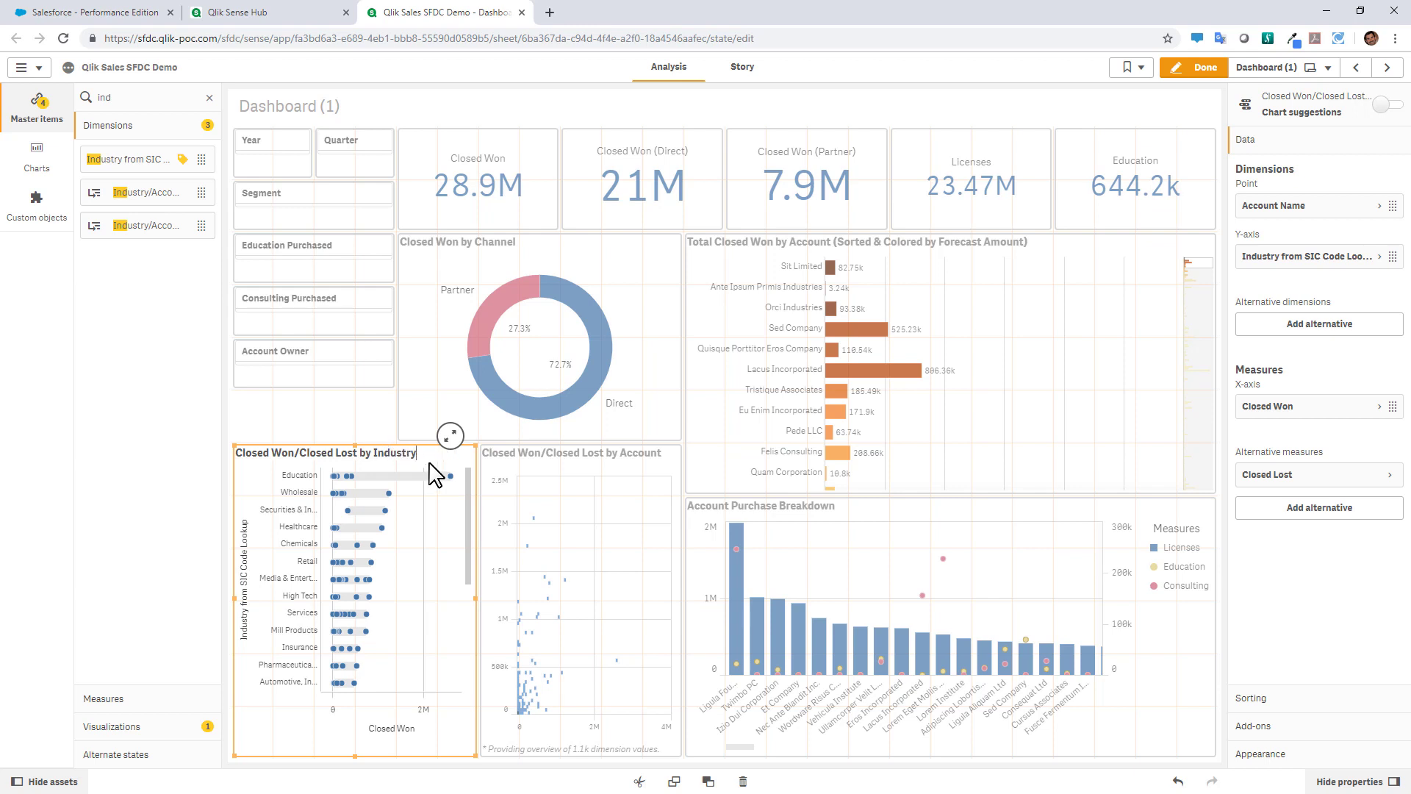
left_click(363, 413)
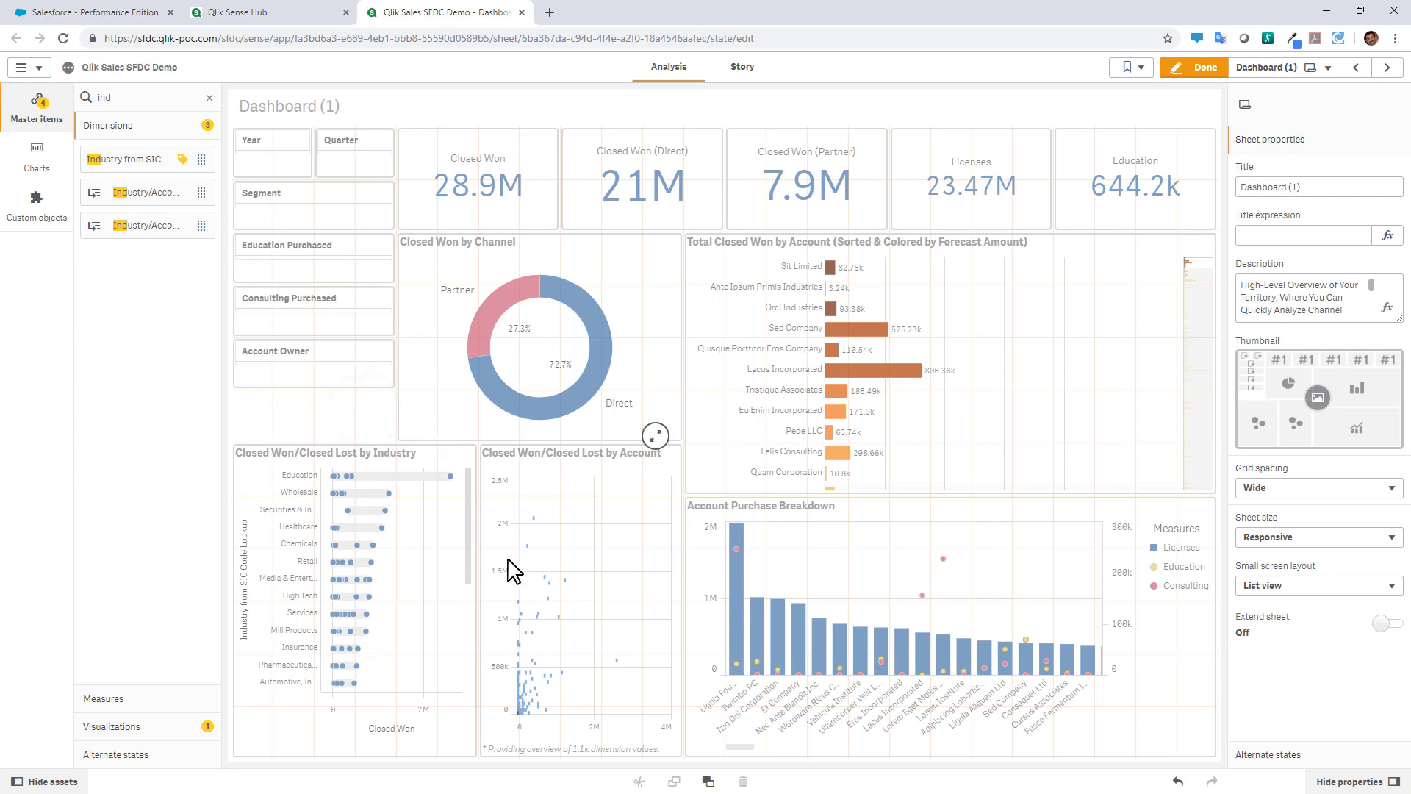
left_click(338, 411)
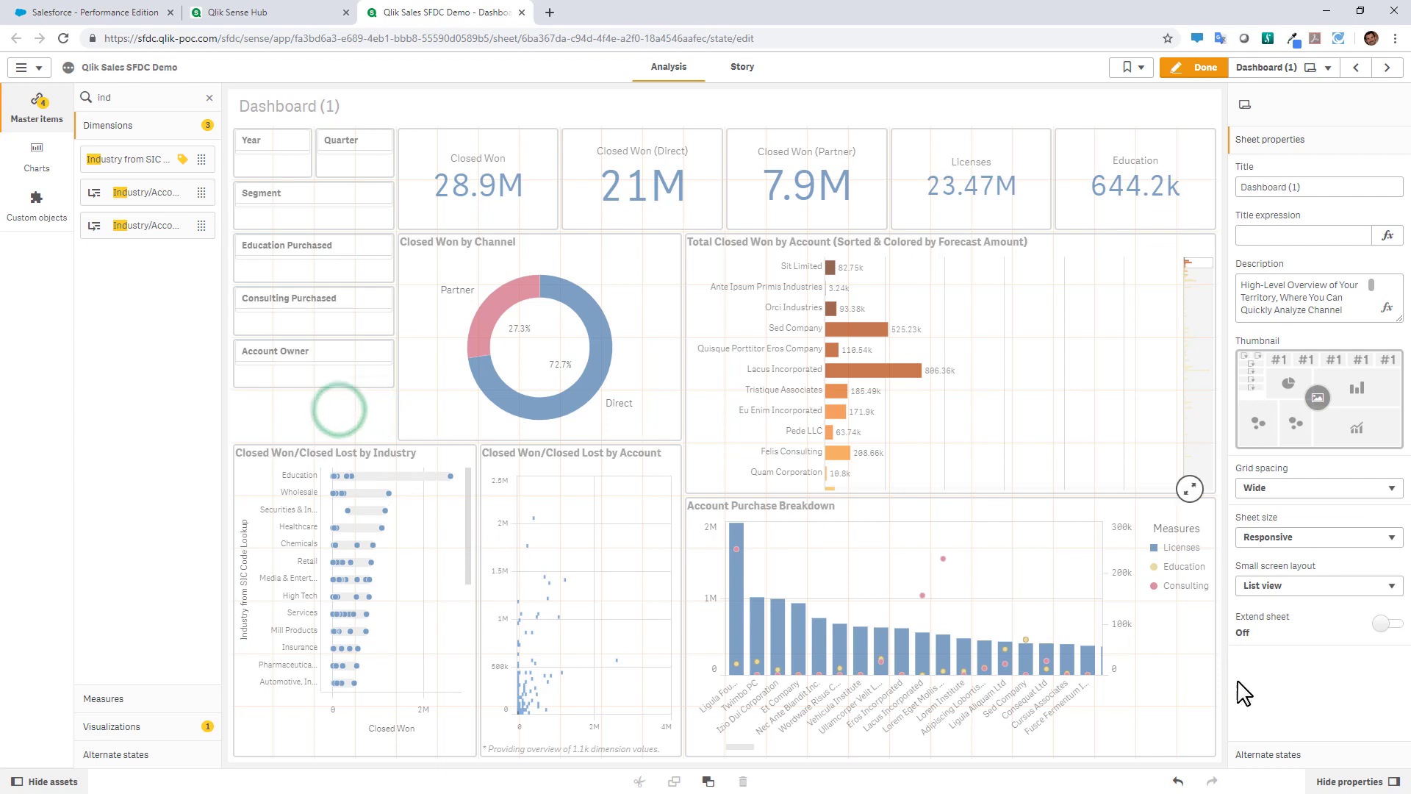
- Turn on Extend sheet in the Sheet properties
left_click(1383, 623)
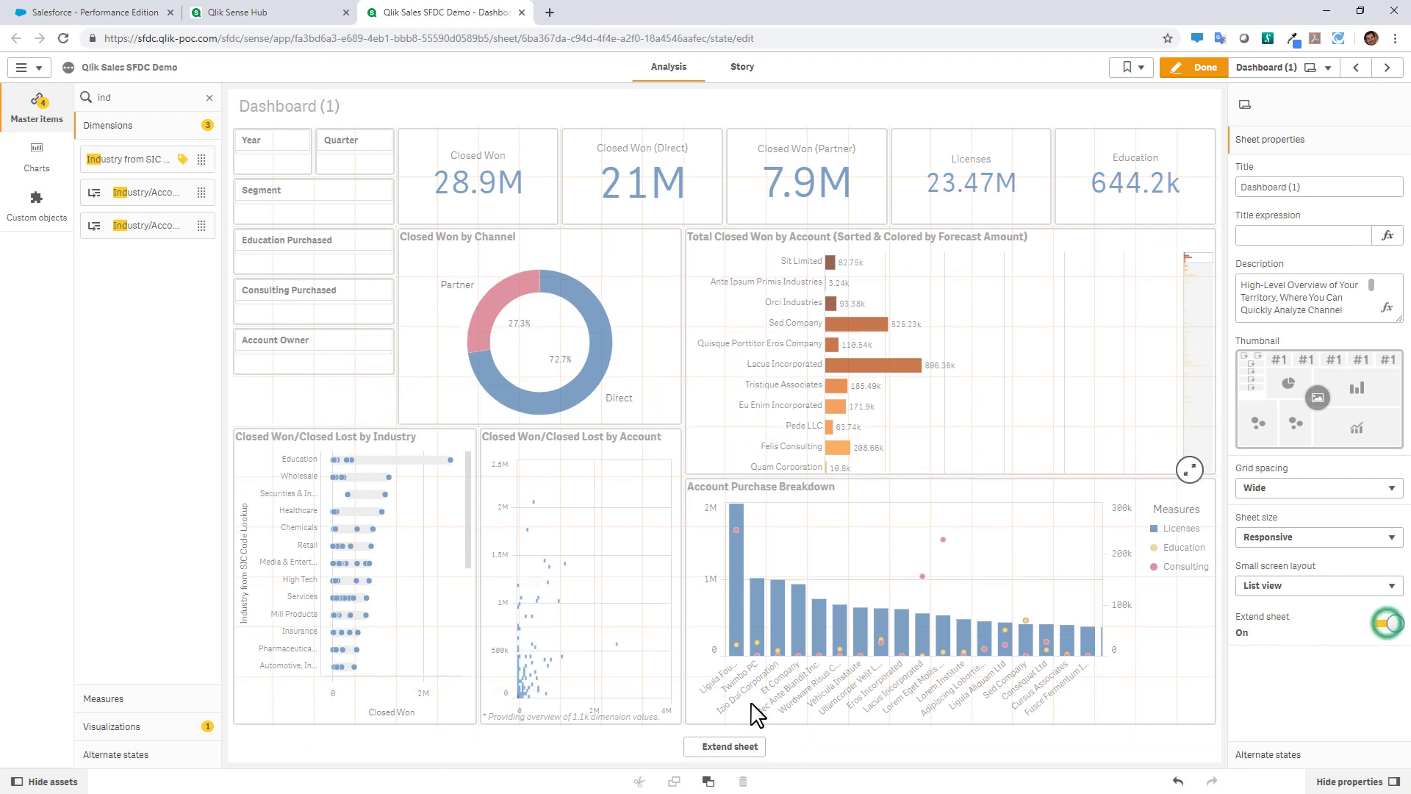
left_click(724, 750)
scroll(656, 687, "up", 5)
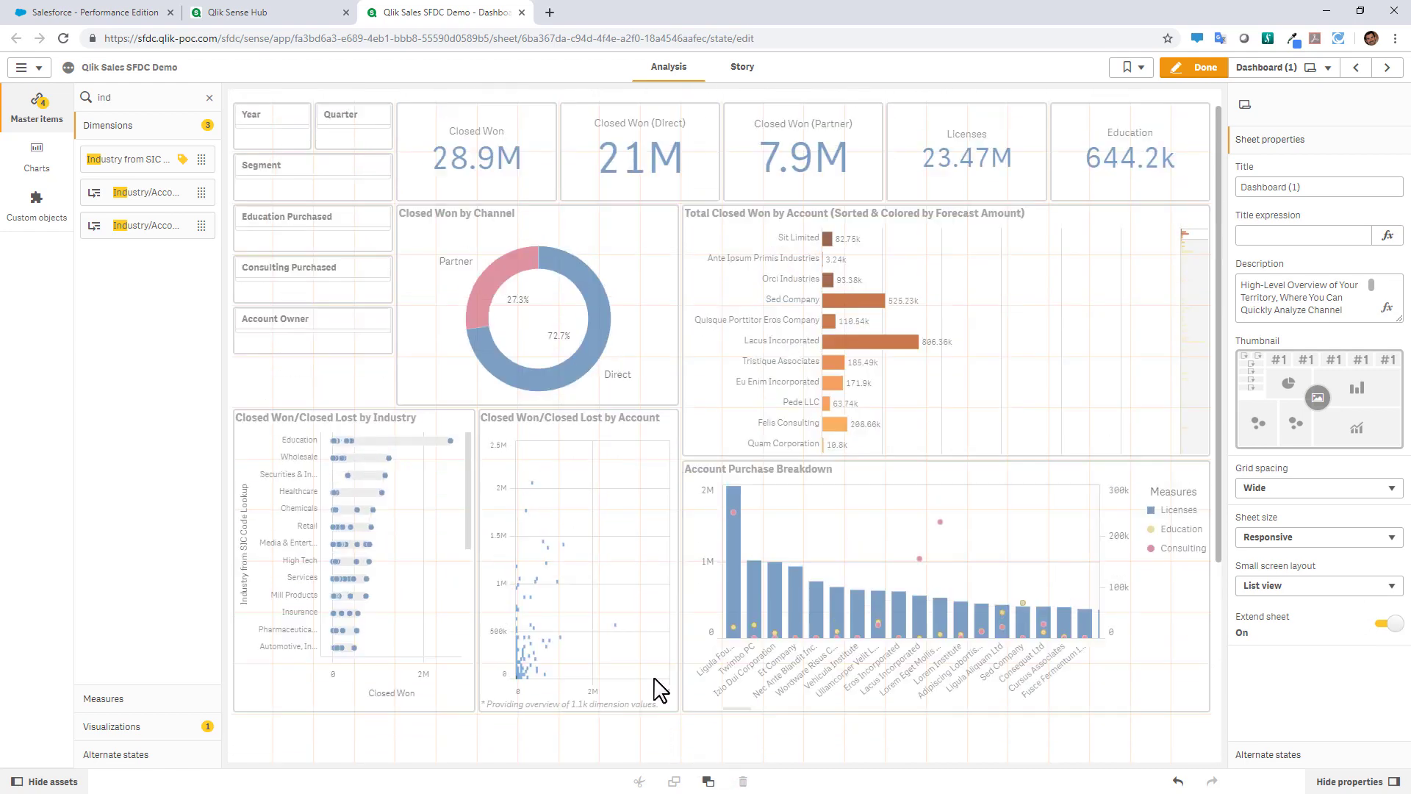
- Add a container under Account Owner holding the Industry plot and Account scatter chart as tabs
left_click(210, 98)
left_click(41, 155)
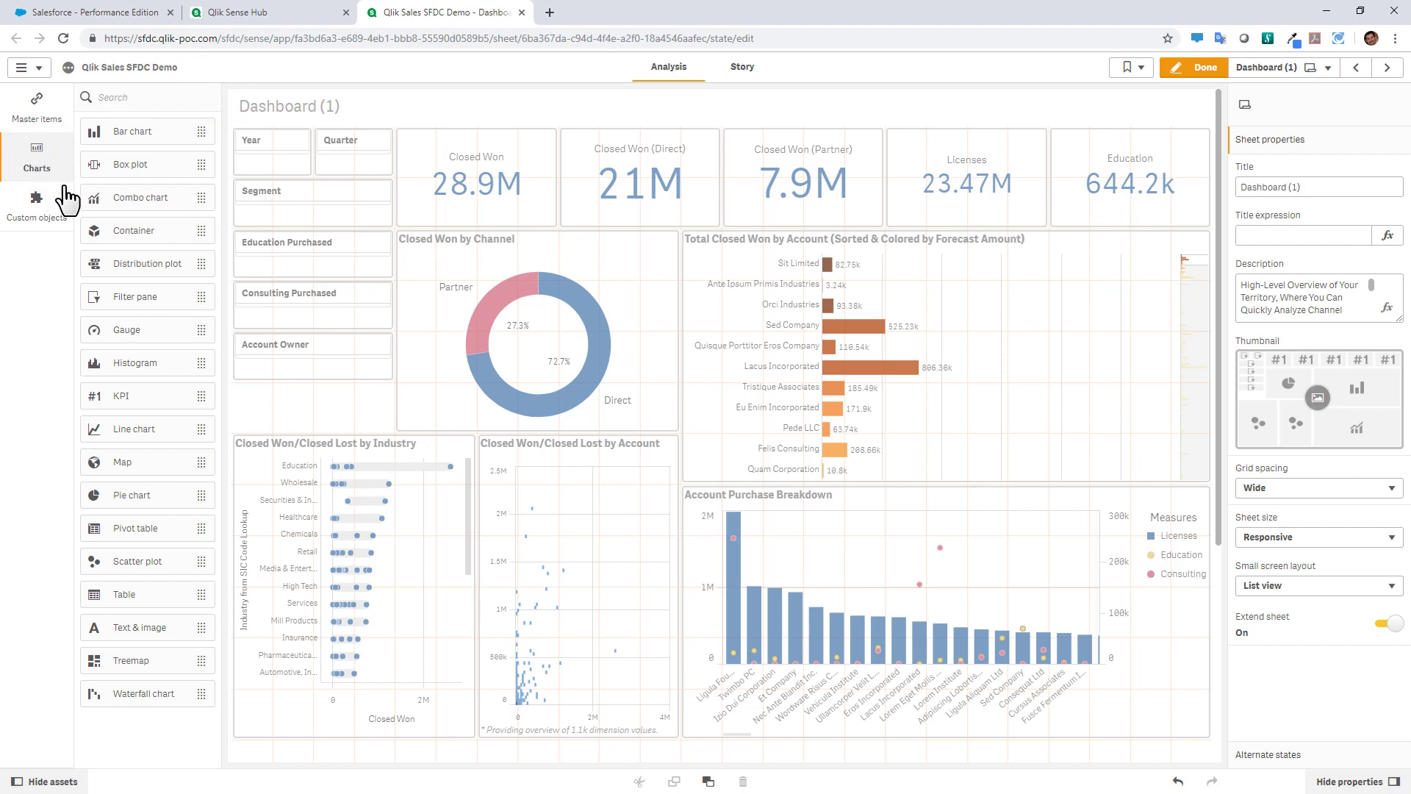
left_click_drag(125, 235, 317, 425)
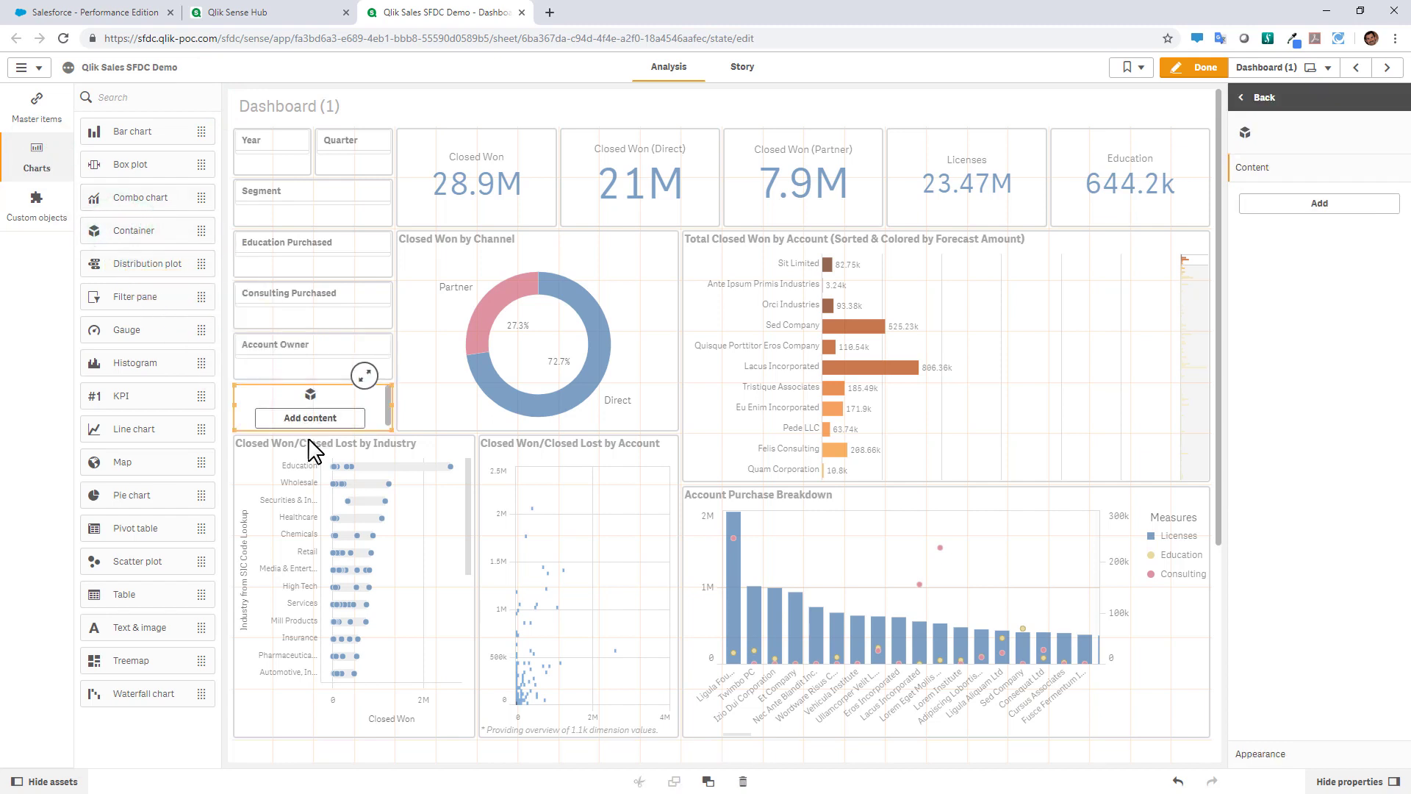
left_click_drag(415, 665, 312, 419)
left_click_drag(571, 593, 497, 621)
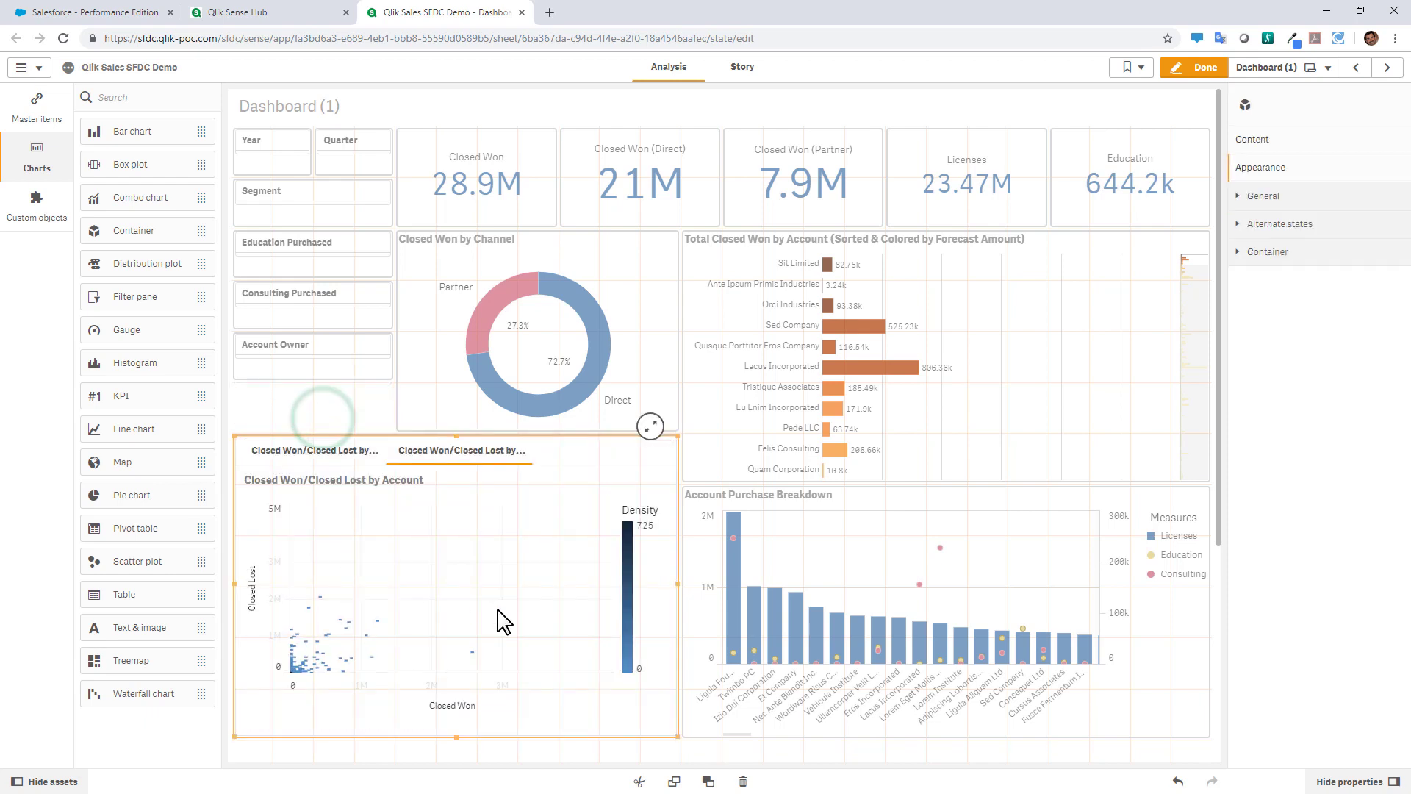
- Switch between the container's Industry and Account tabs to check both charts
left_click(323, 455)
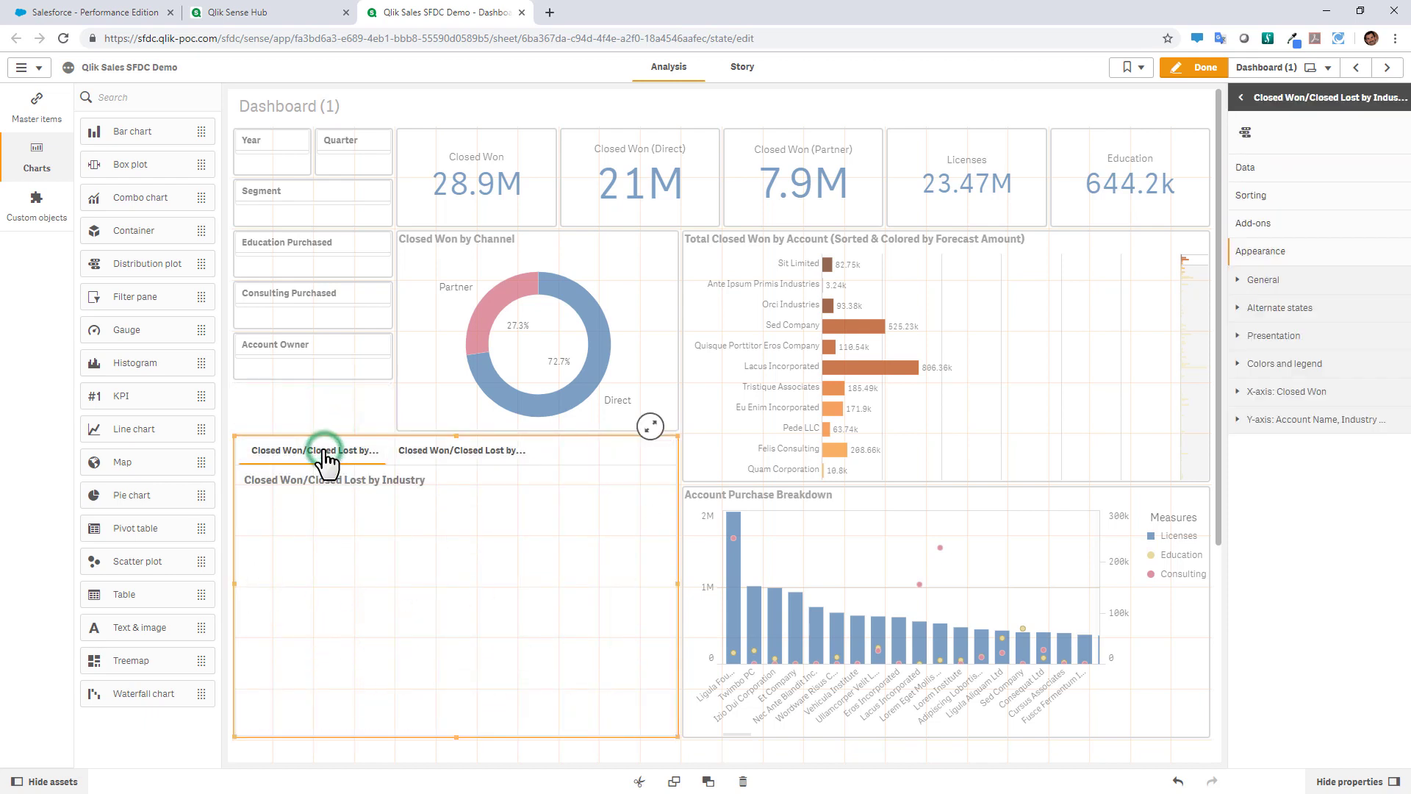
left_click(426, 462)
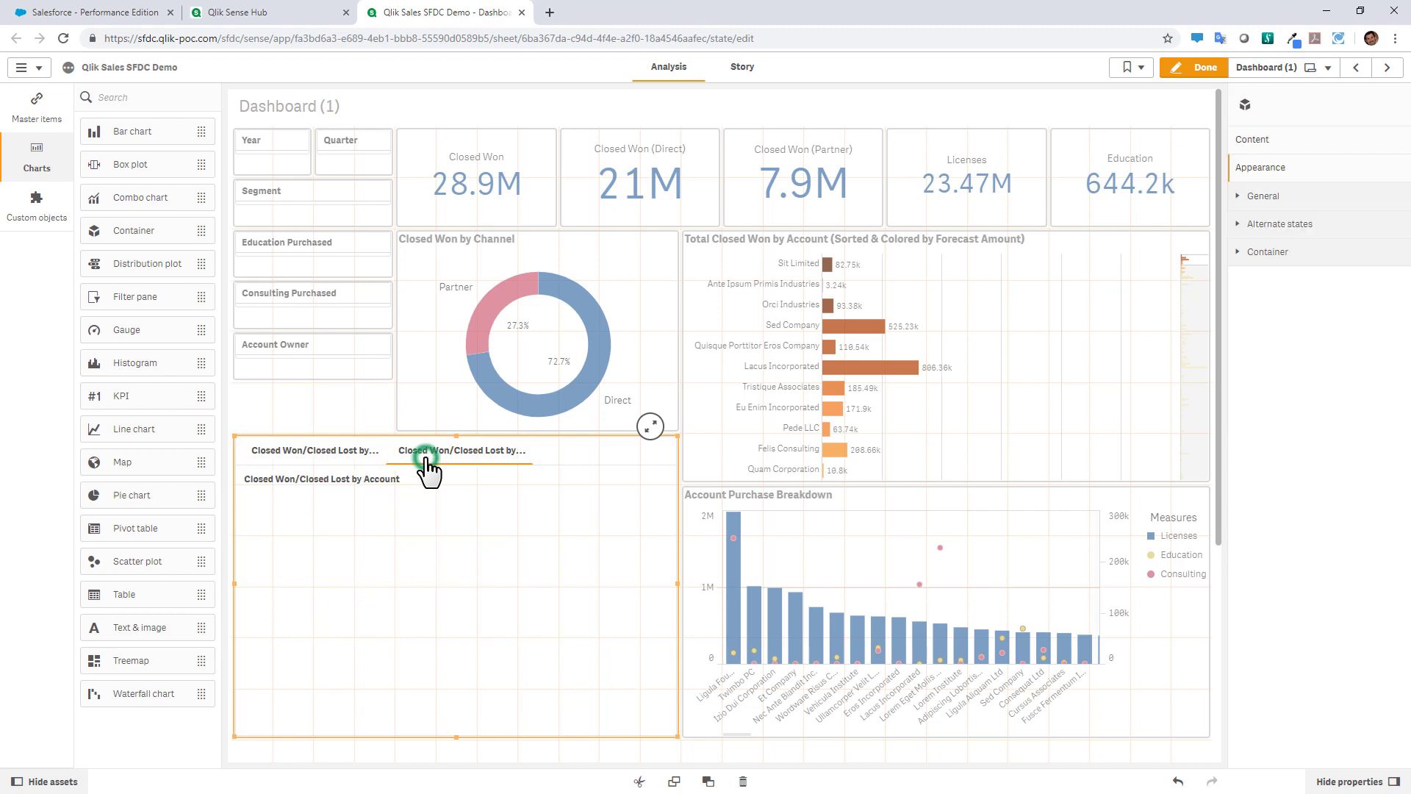
left_click(323, 454)
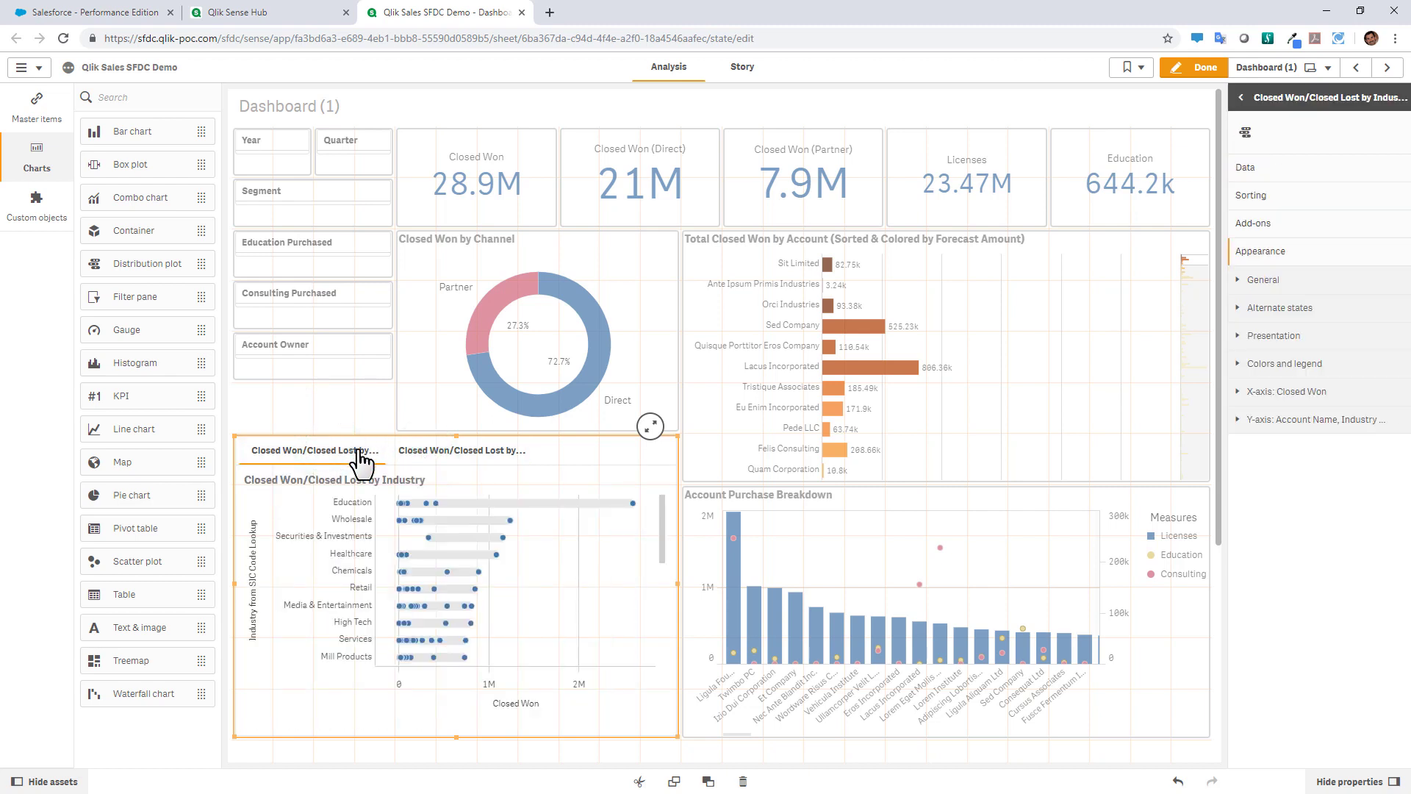
left_click(439, 456)
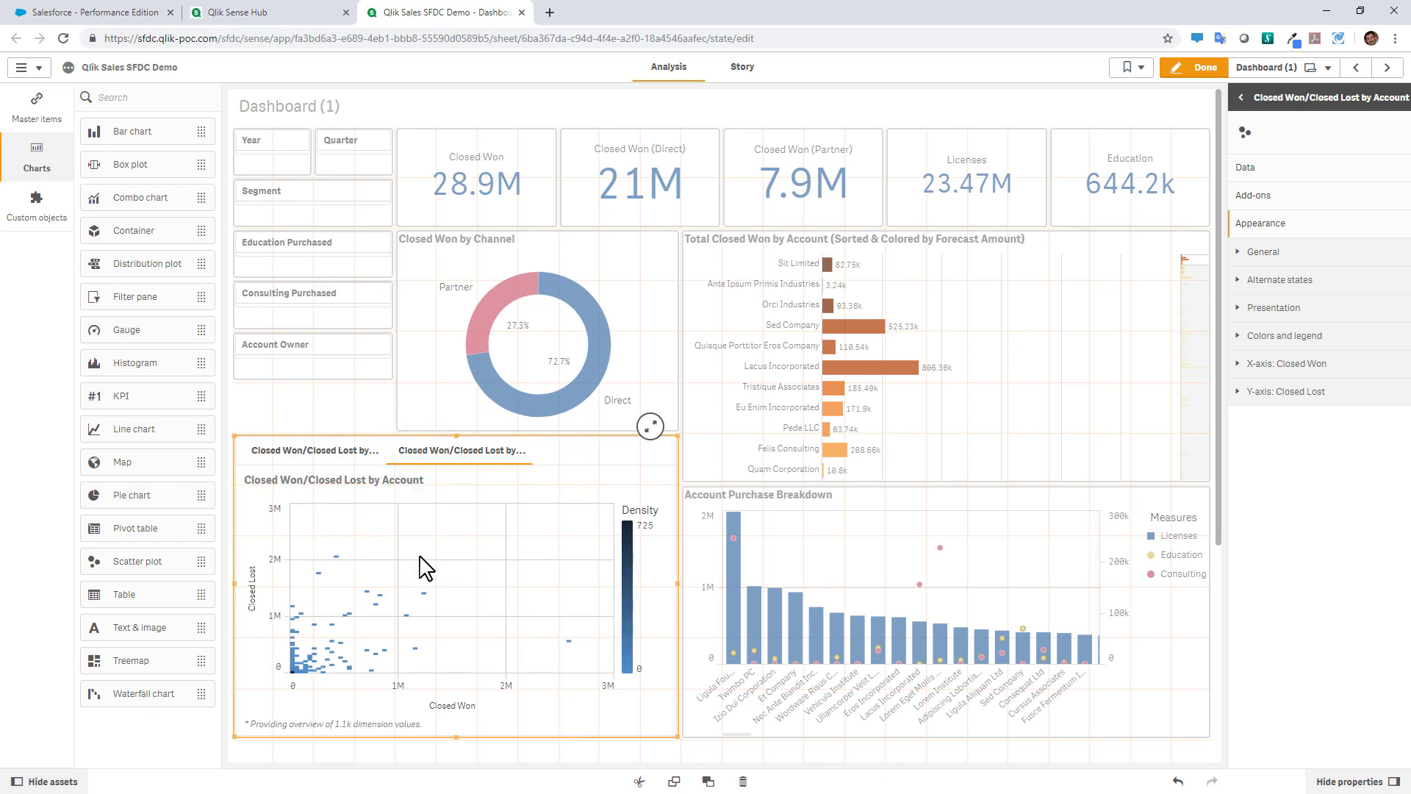
left_click(324, 451)
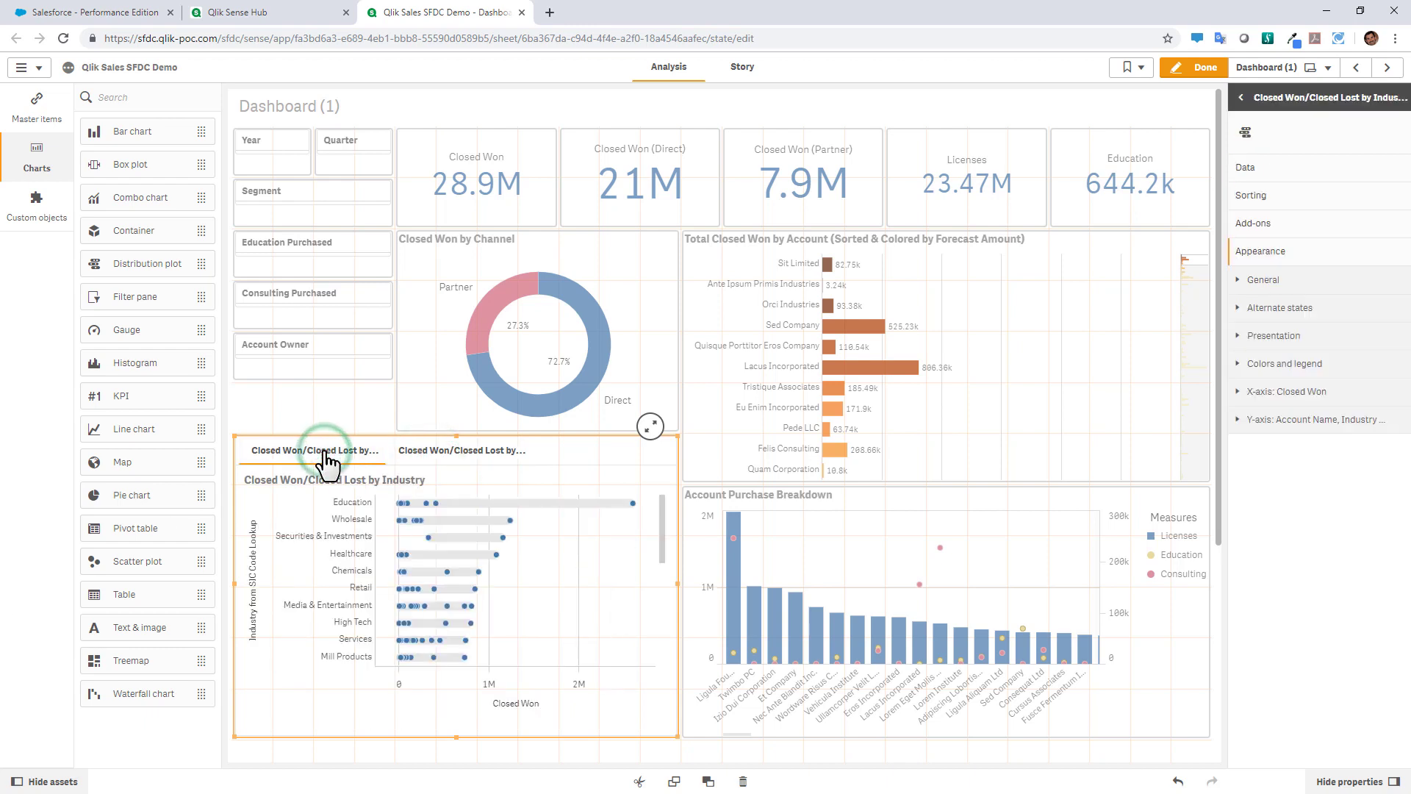
- Turn on Jitter points in the distribution plot's Presentation settings
left_click(489, 595)
left_click(1308, 174)
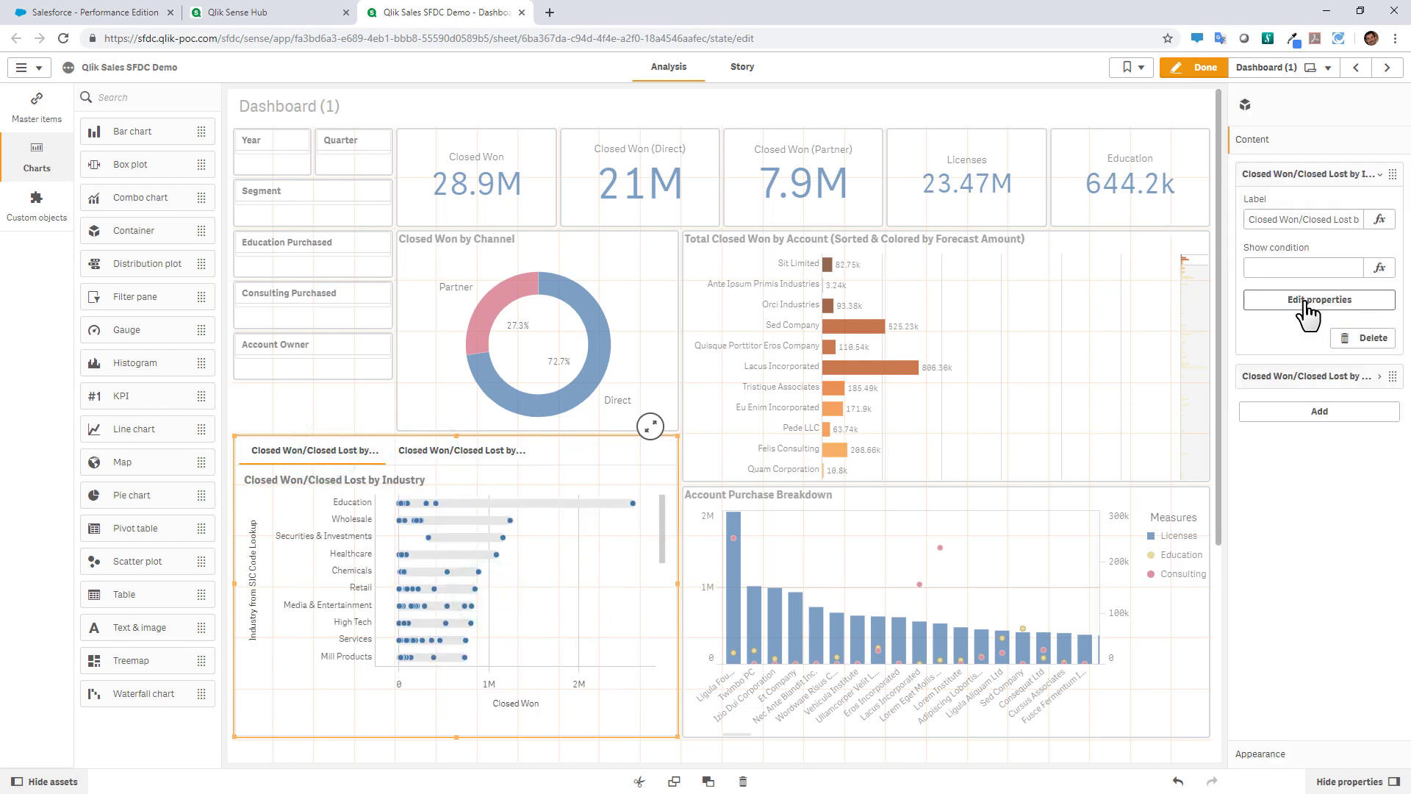
left_click(1305, 301)
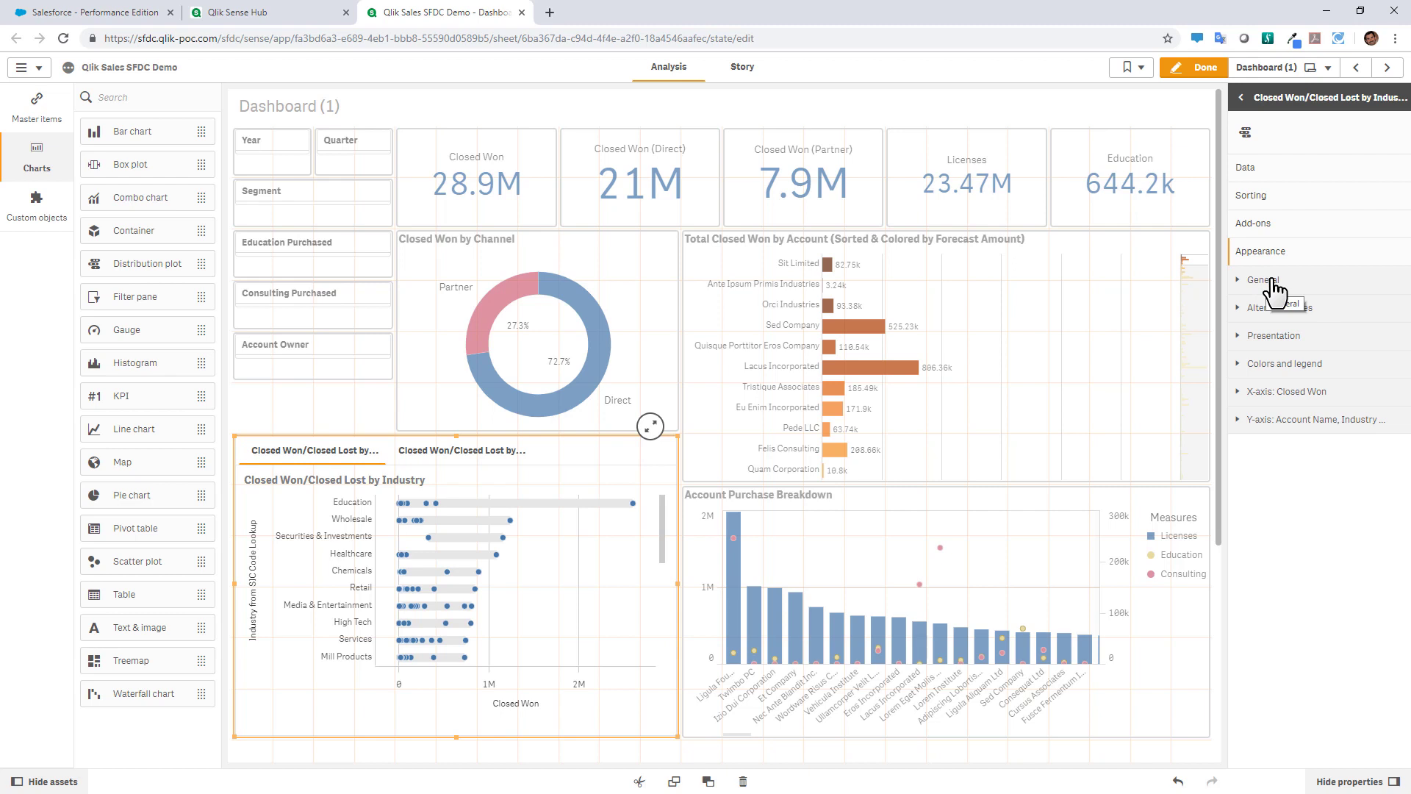
left_click(1273, 336)
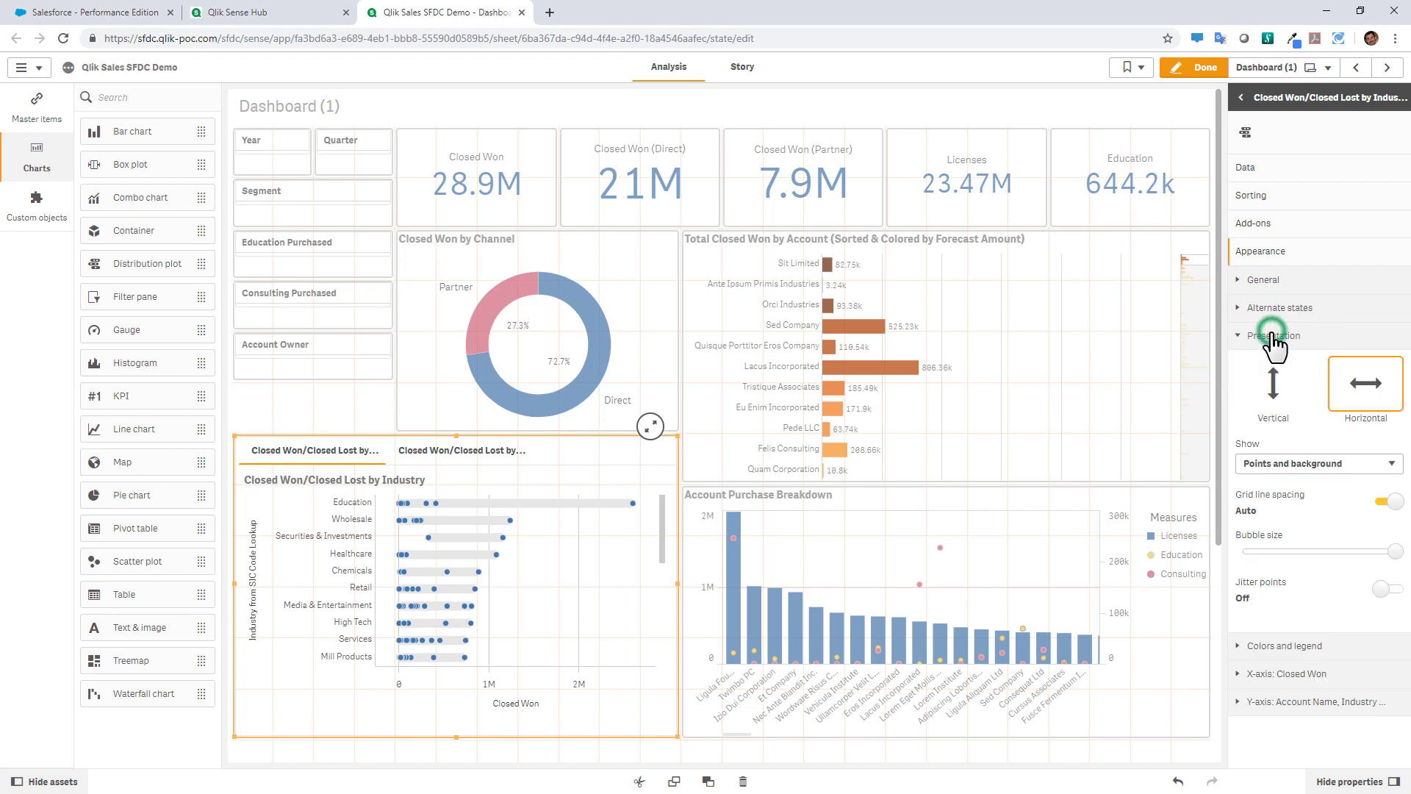
left_click(1387, 589)
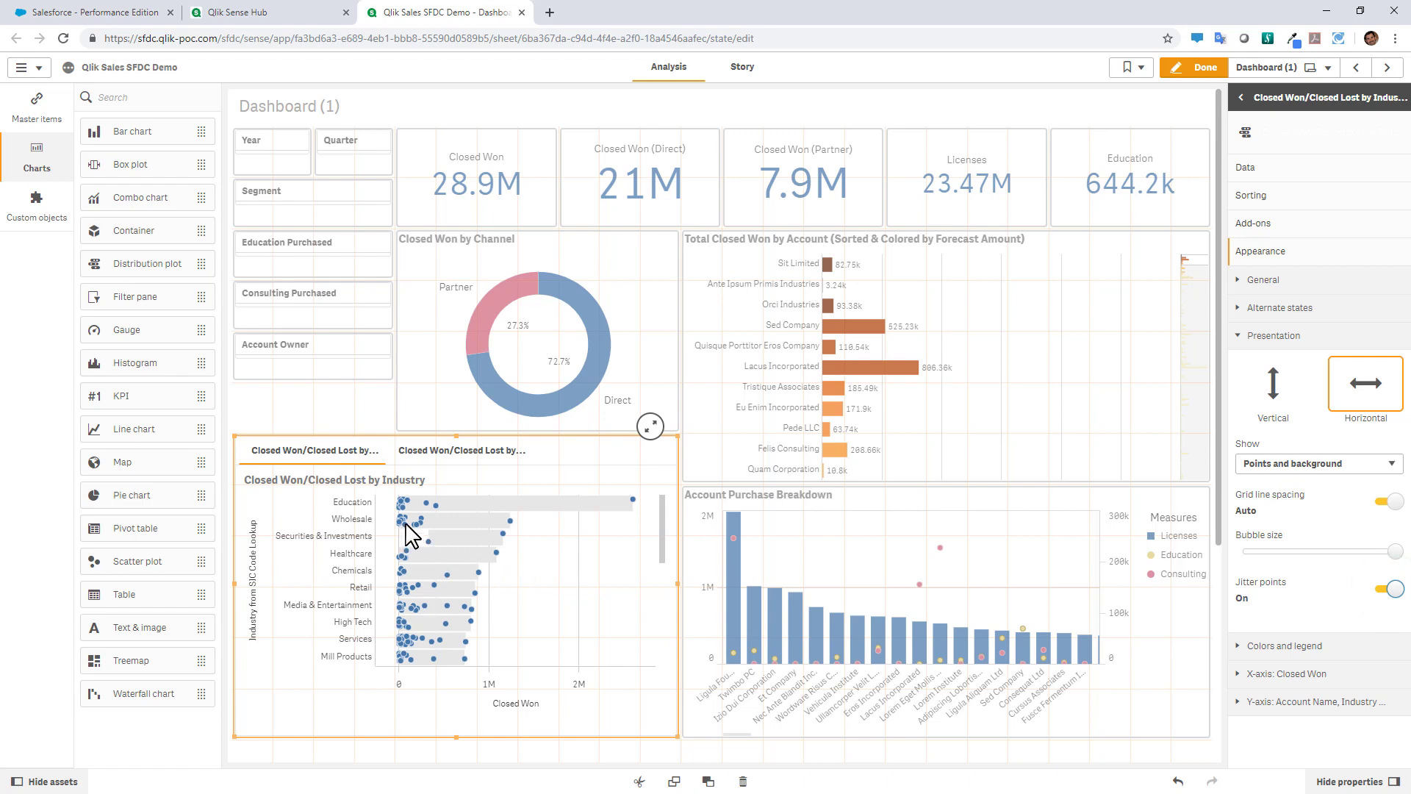
- Preview the sheet, then return to edit mode with Ctrl+E
left_click(1196, 67)
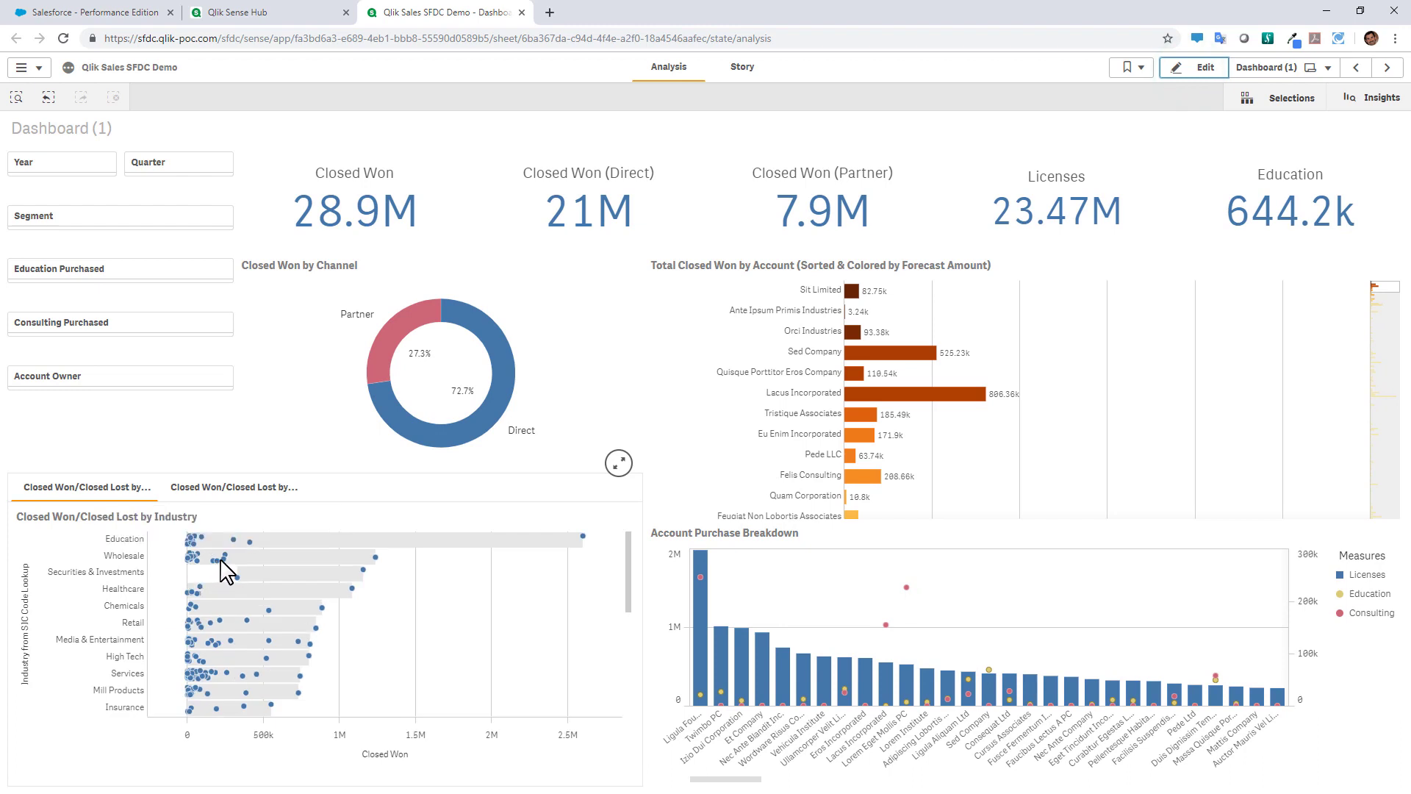
mouse_move(225, 557)
key("ctrl+e")
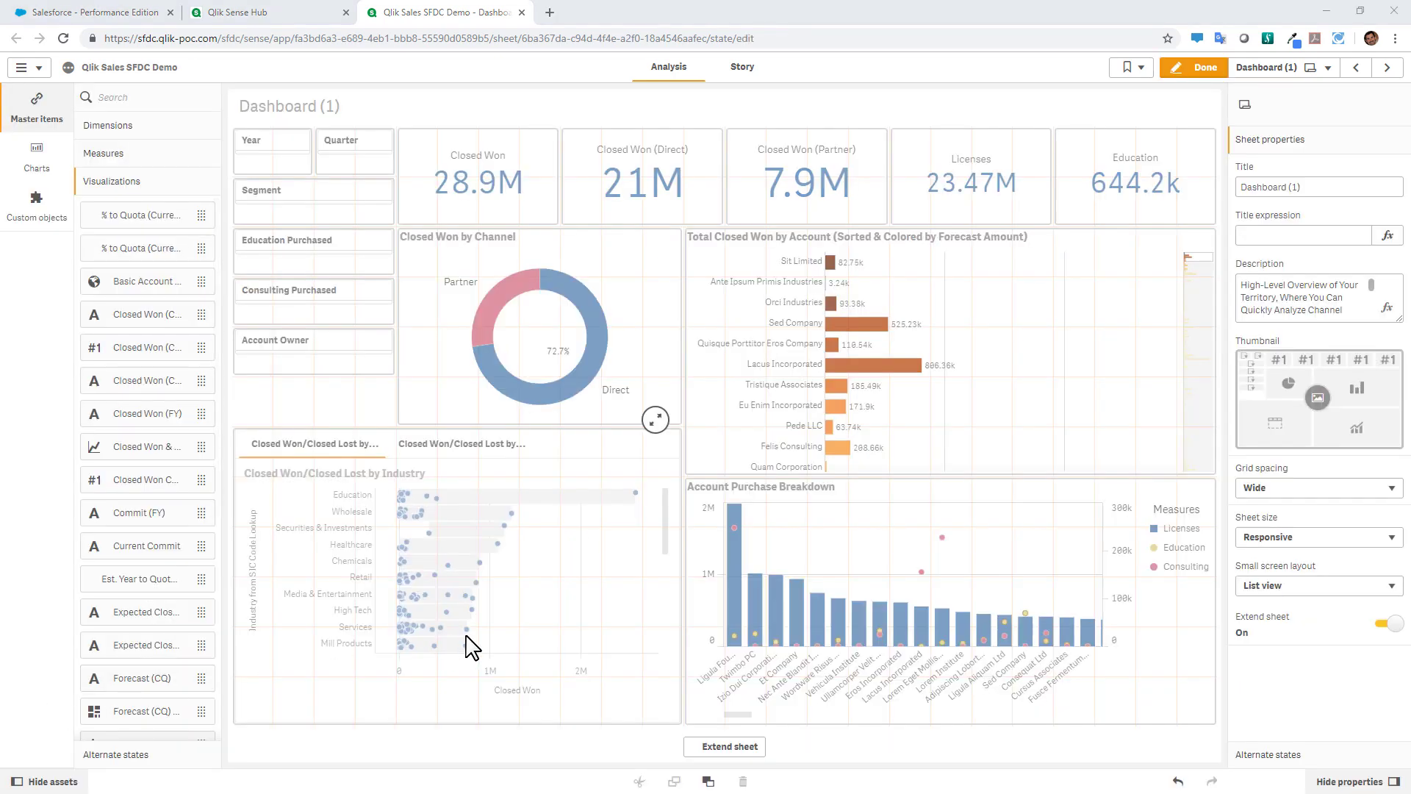
- Extend the sheet and place the Basic Account map below the container
left_click(728, 747)
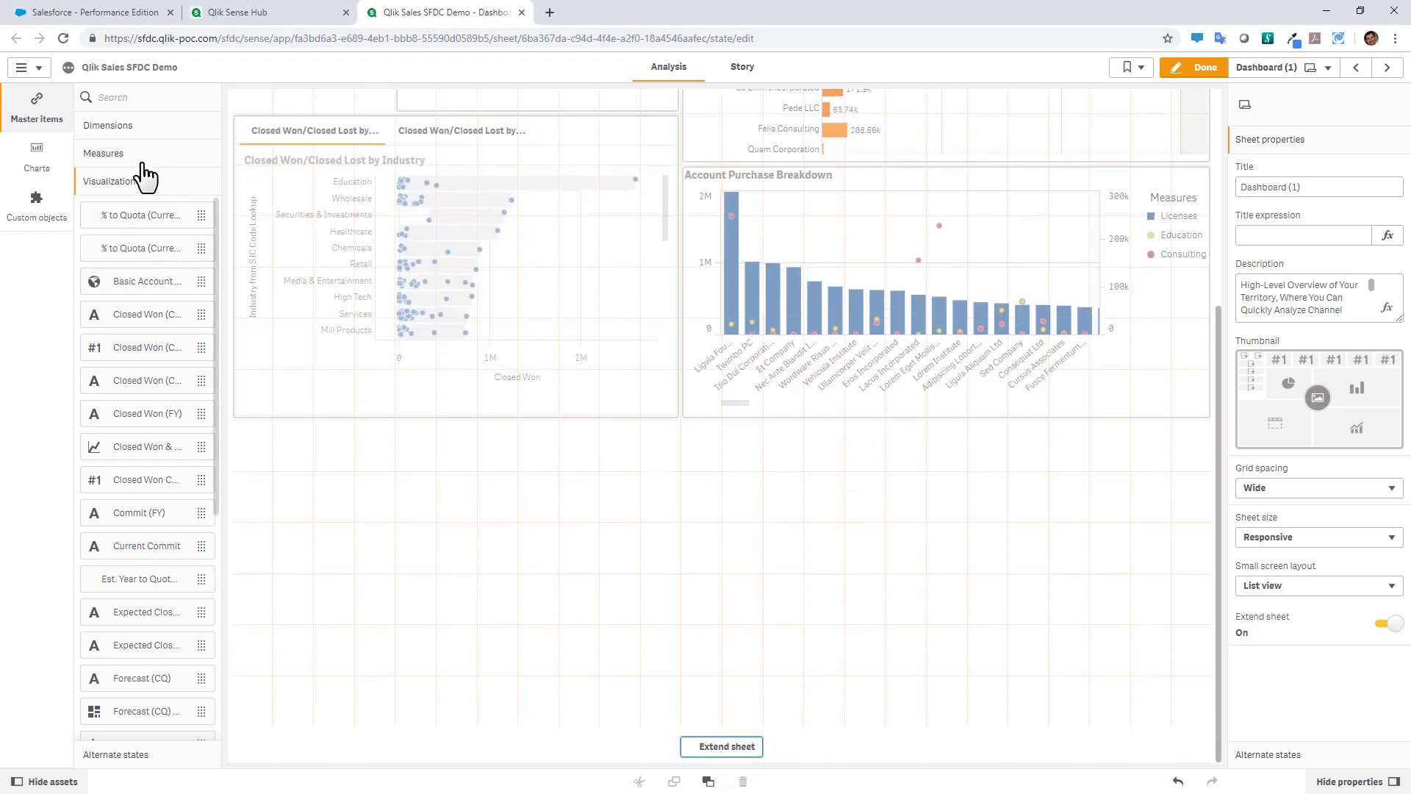
left_click(36, 99)
left_click(34, 103)
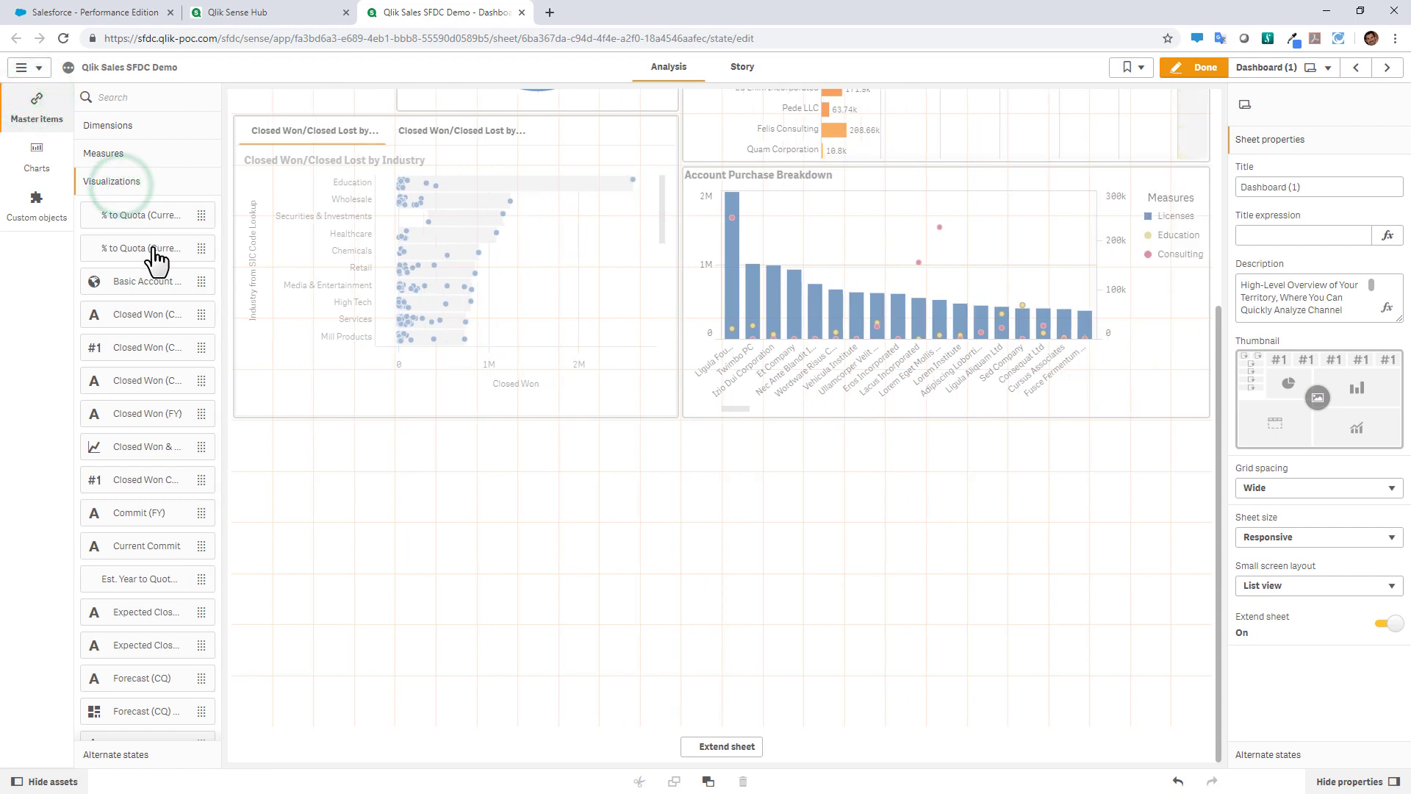
scroll(161, 278, "down", 2)
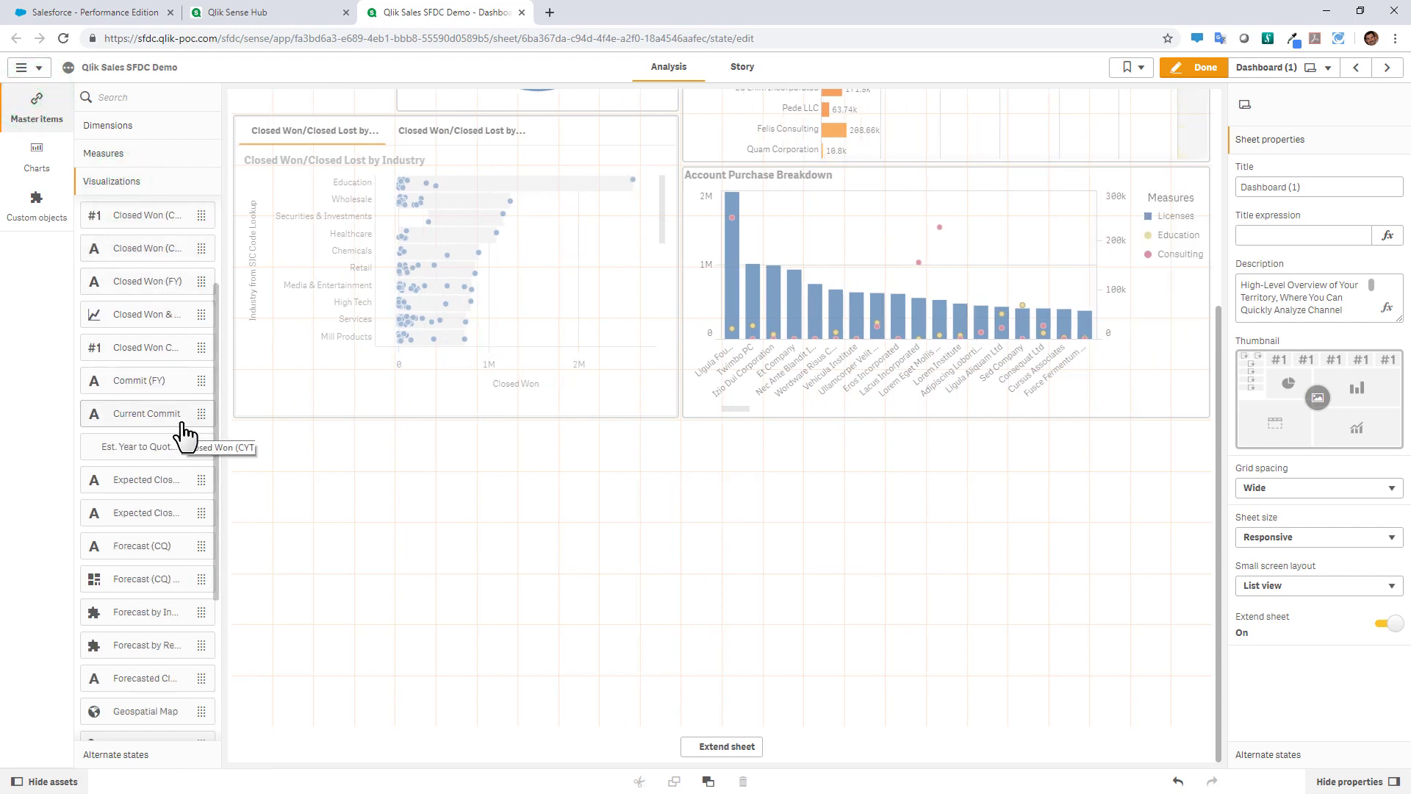
scroll(186, 434, "down", 1)
scroll(188, 439, "down", 1)
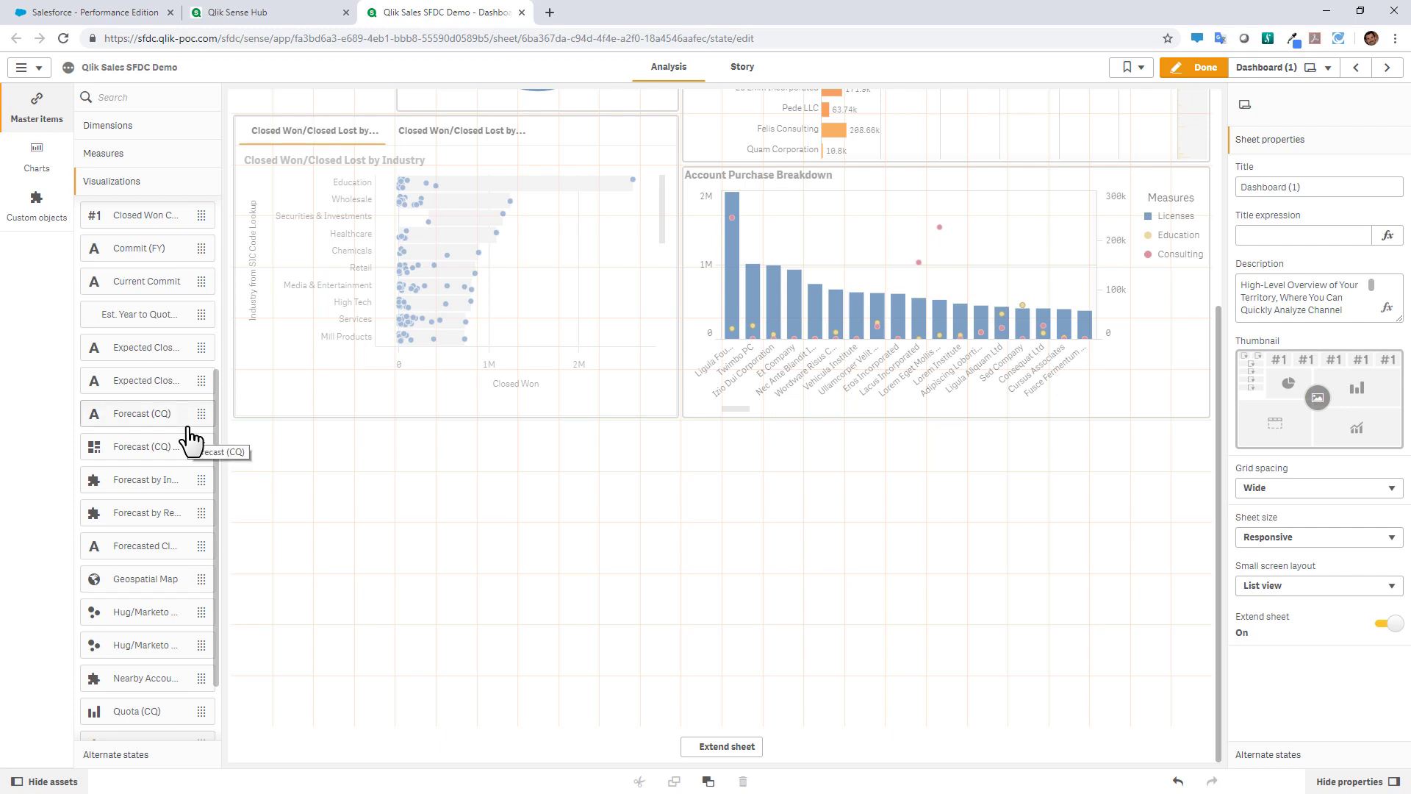
scroll(190, 434, "up", 1)
scroll(192, 423, "up", 2)
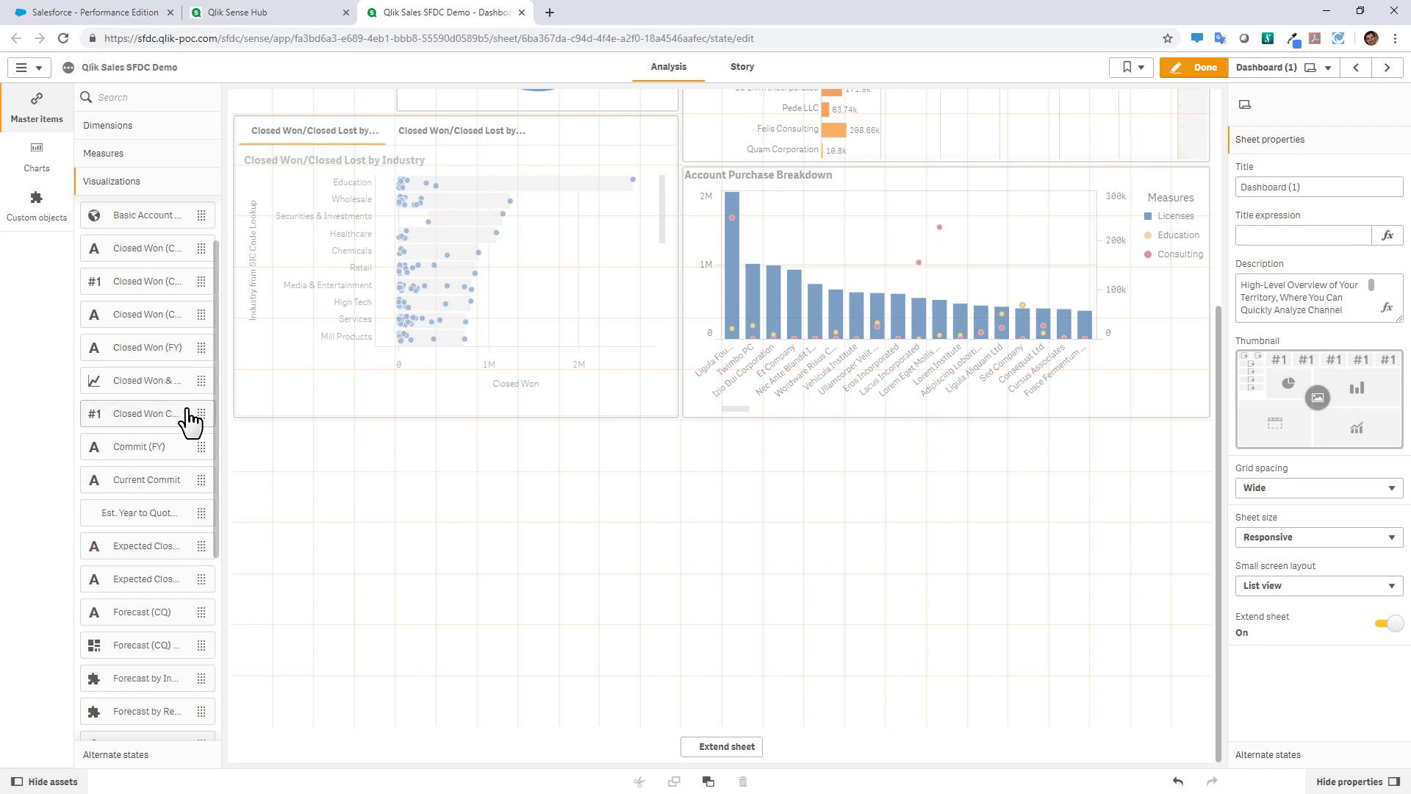
left_click_drag(151, 215, 407, 505)
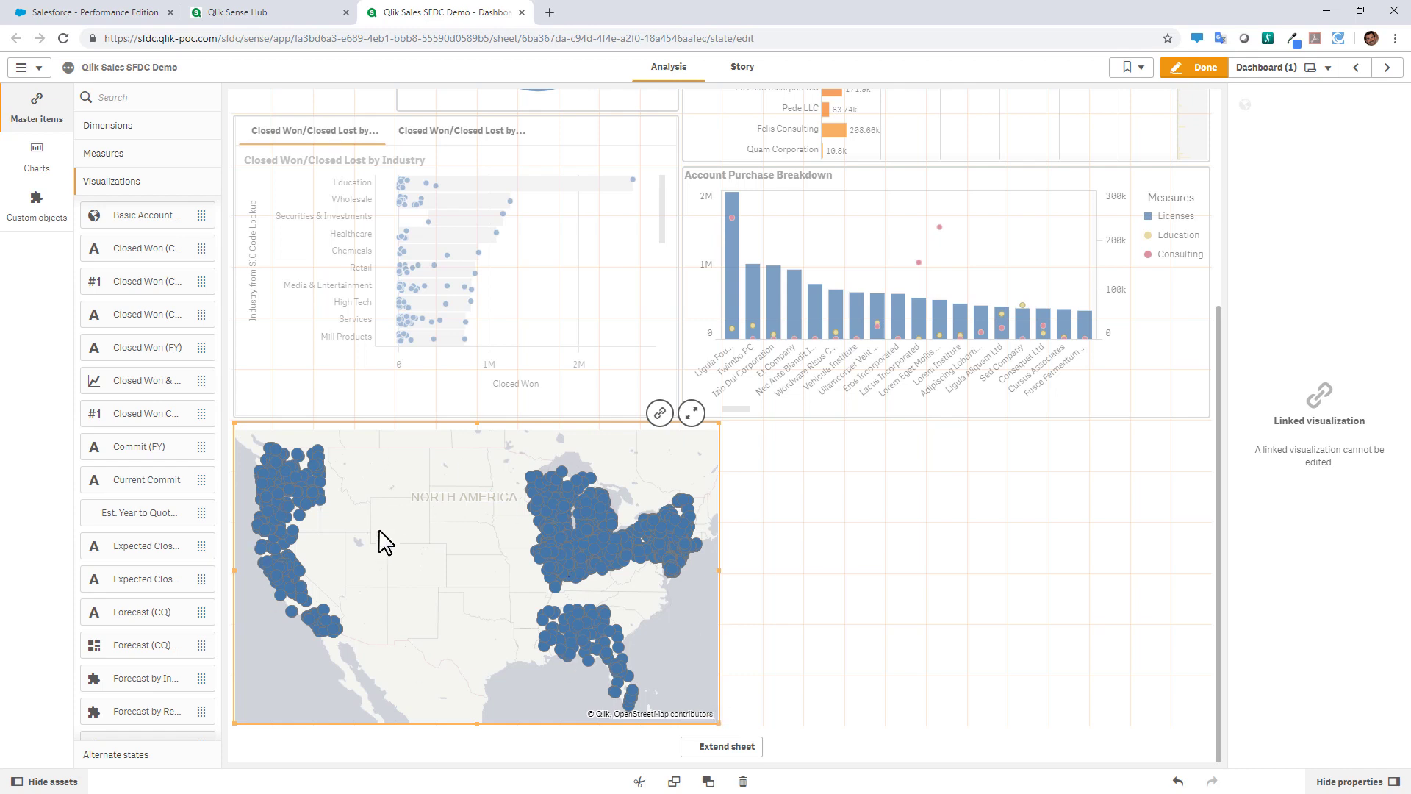
- Finish editing to view the sheet in analysis mode
left_click(717, 745)
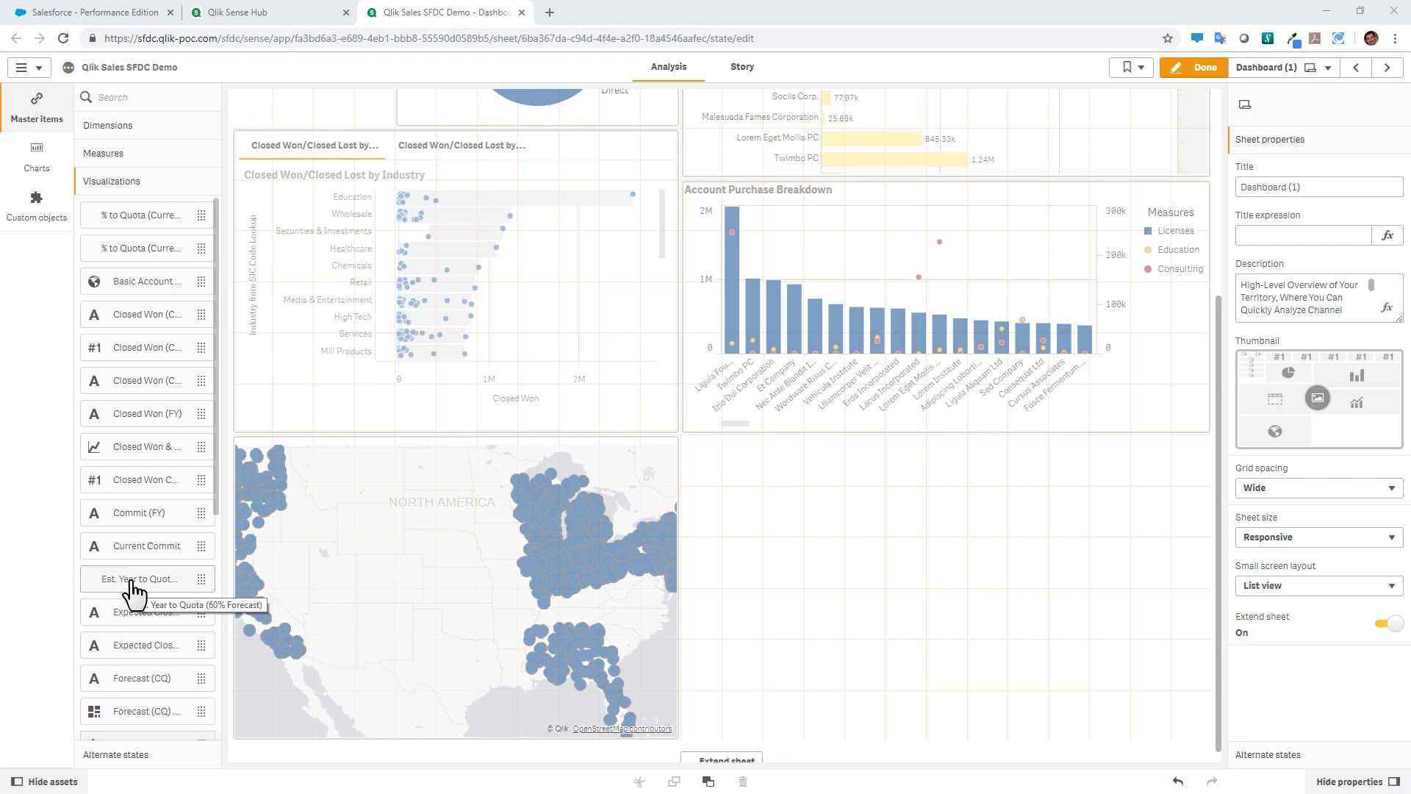
left_click(58, 174)
left_click(47, 127)
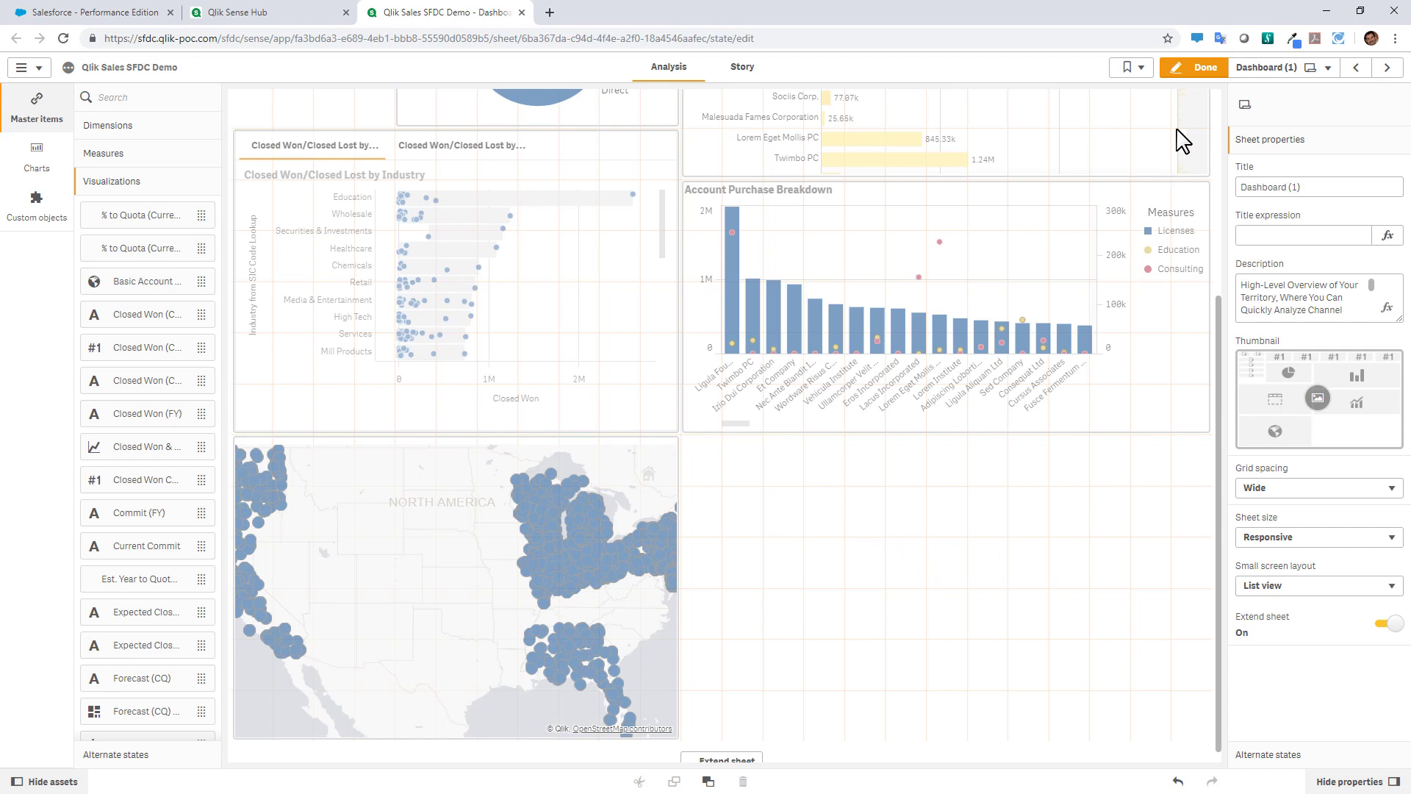
left_click(1207, 71)
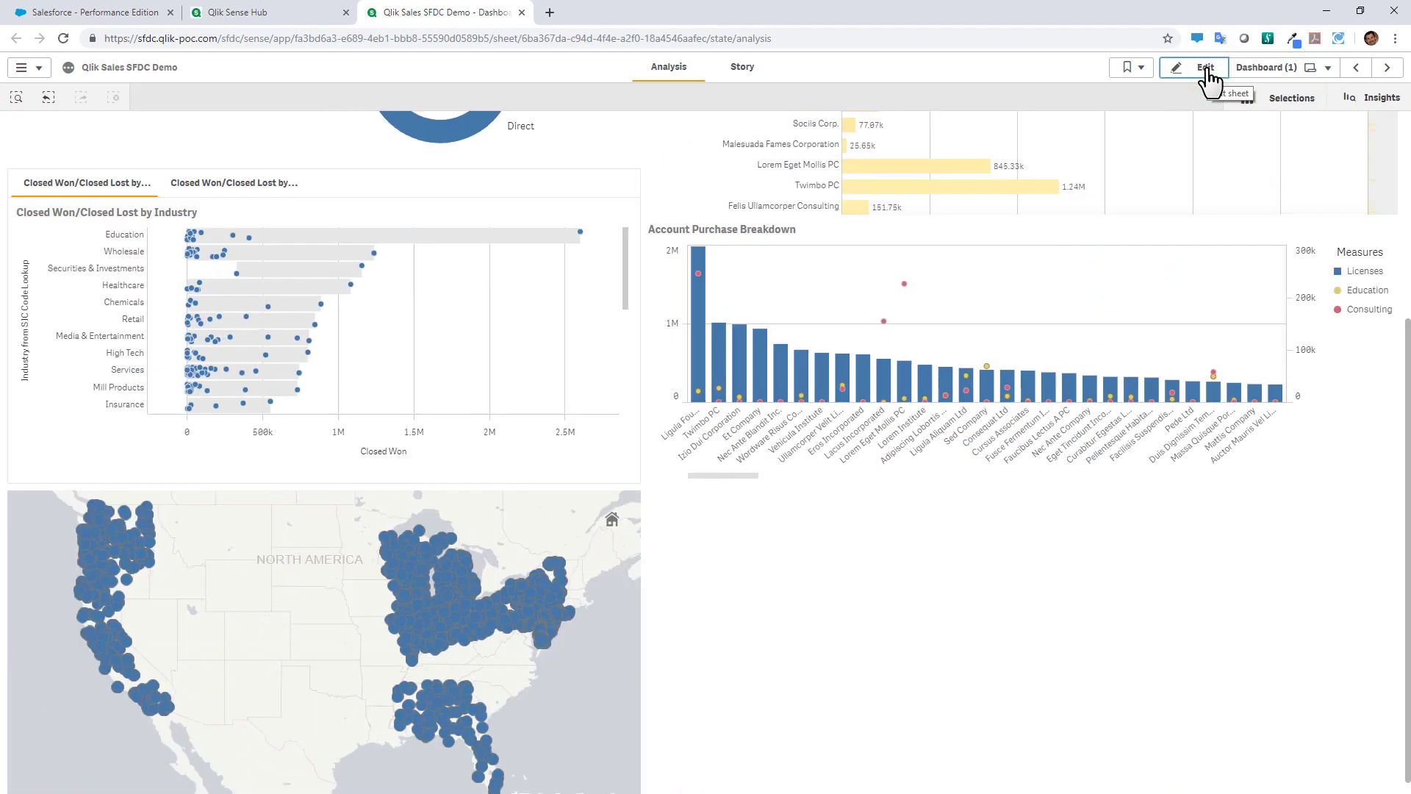
- Open Insights and generate charts automatically, producing 7 insights
left_click(1372, 103)
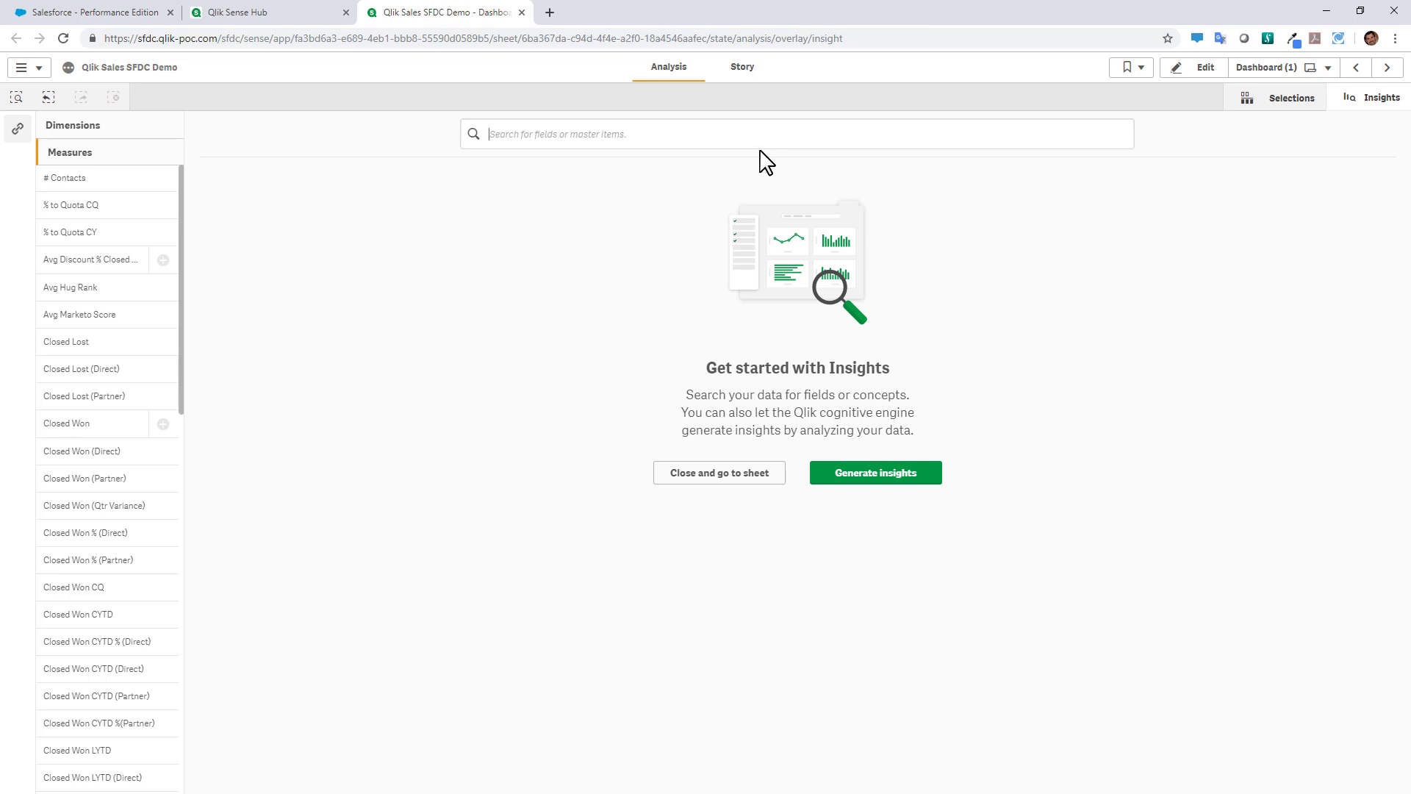
left_click(877, 484)
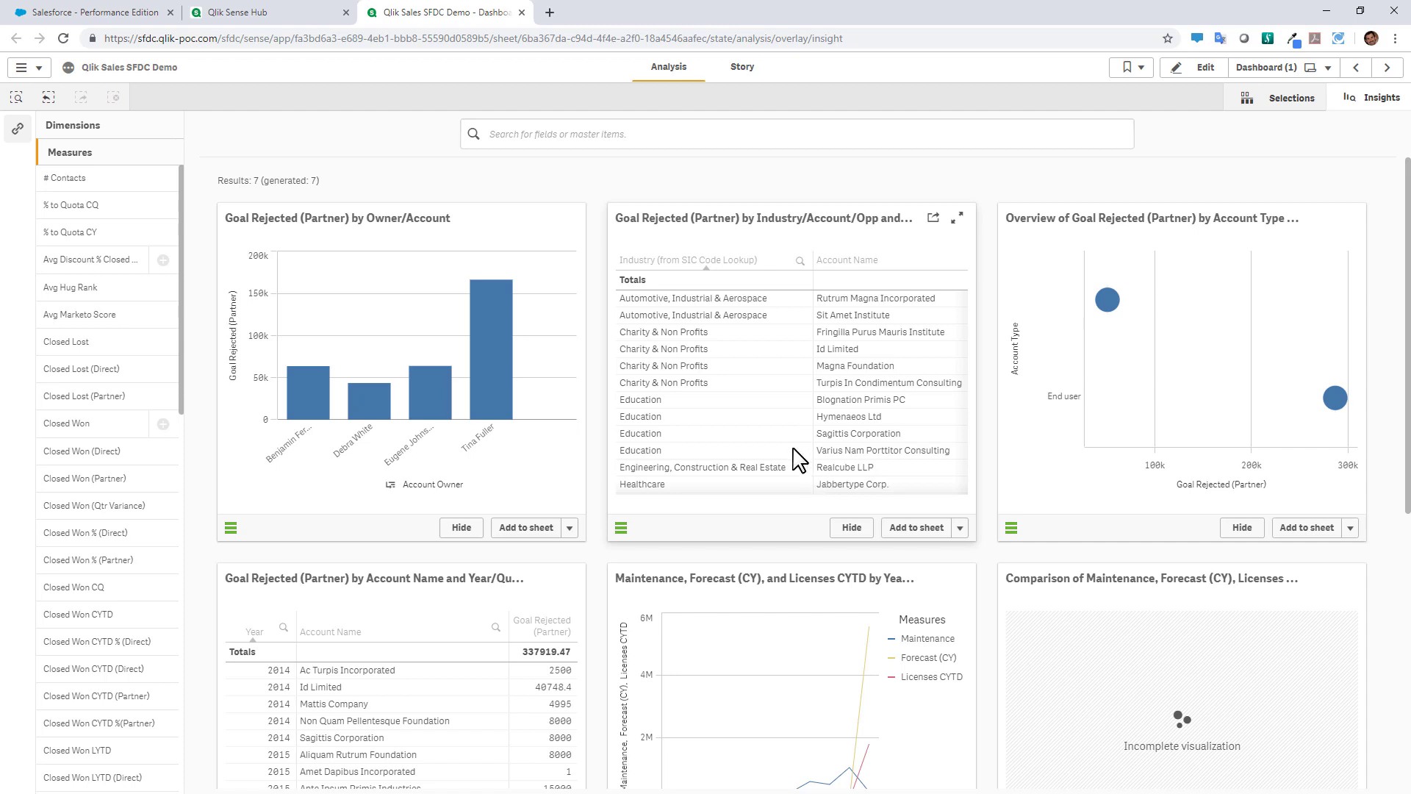
- Filter insights by Closed Lost, Account Owner and Industry from SIC Code Lookup, then add the treemap
left_click(149, 351)
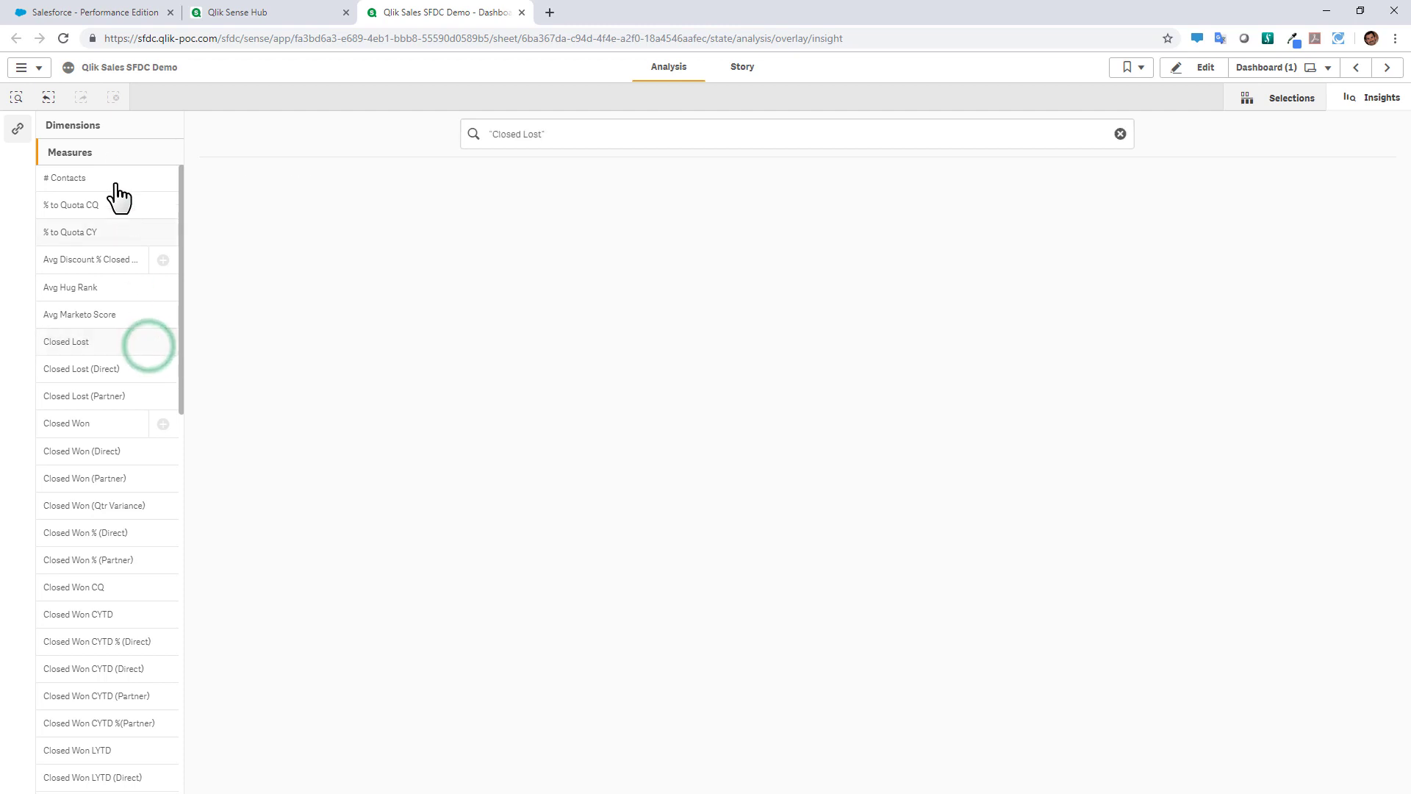
left_click(104, 125)
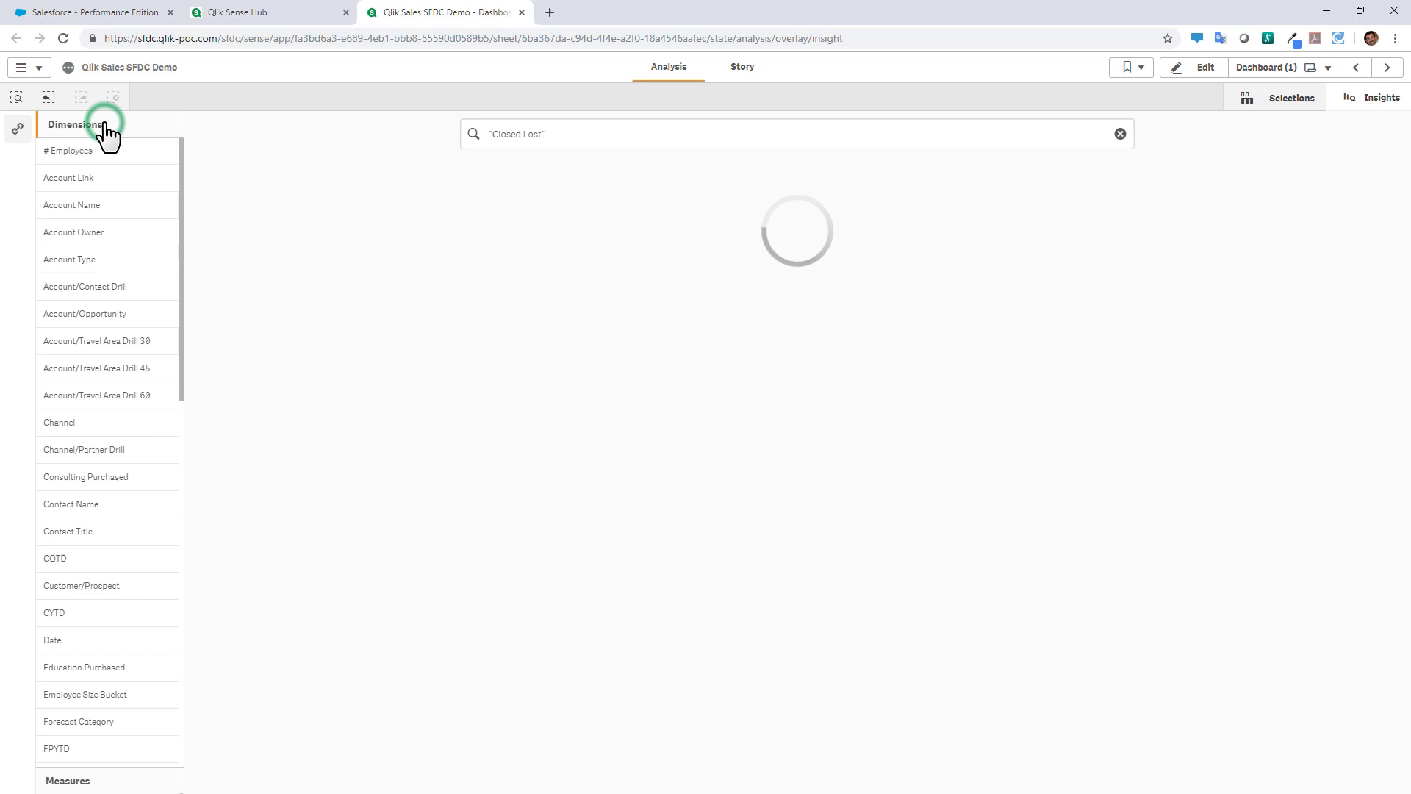
left_click(100, 233)
scroll(120, 393, "down", 4)
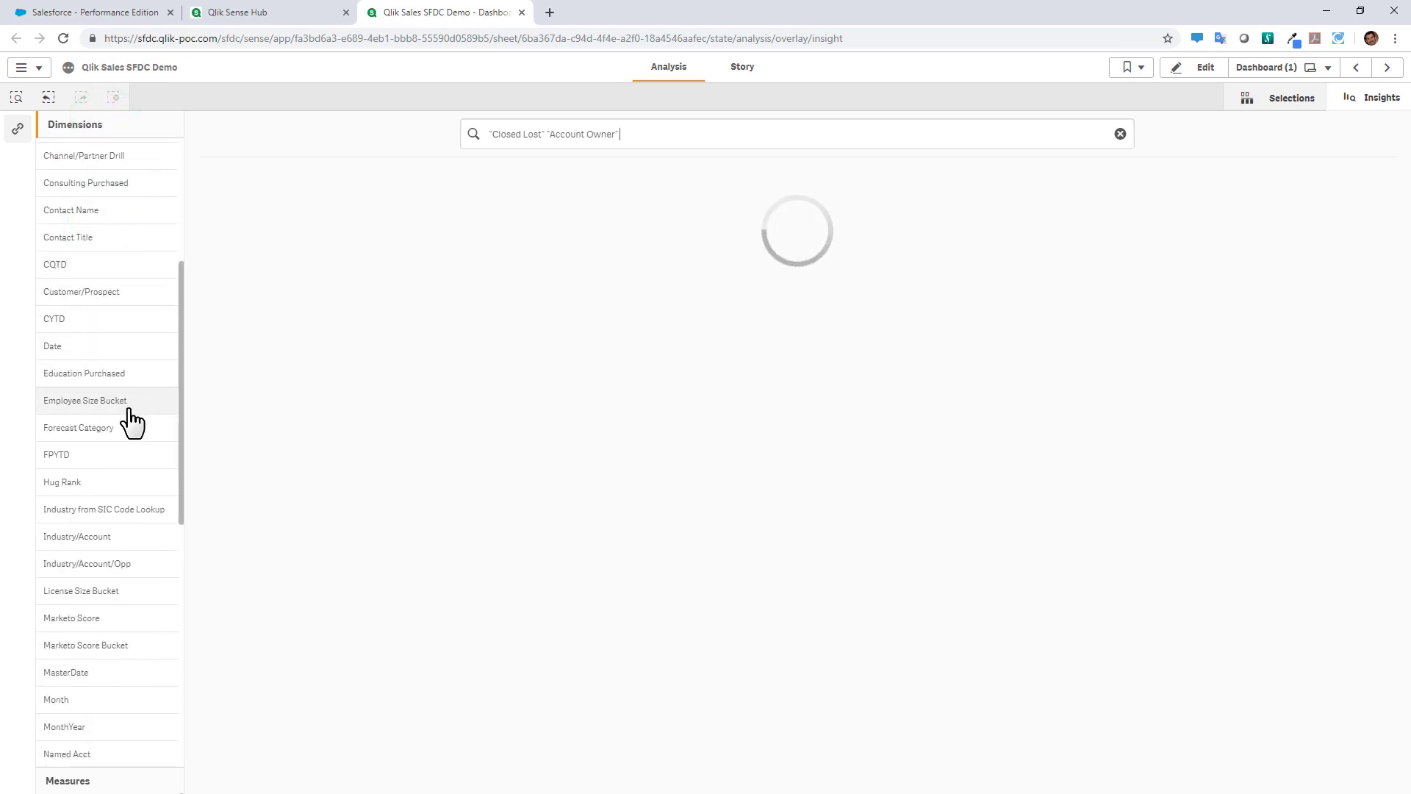
left_click(117, 511)
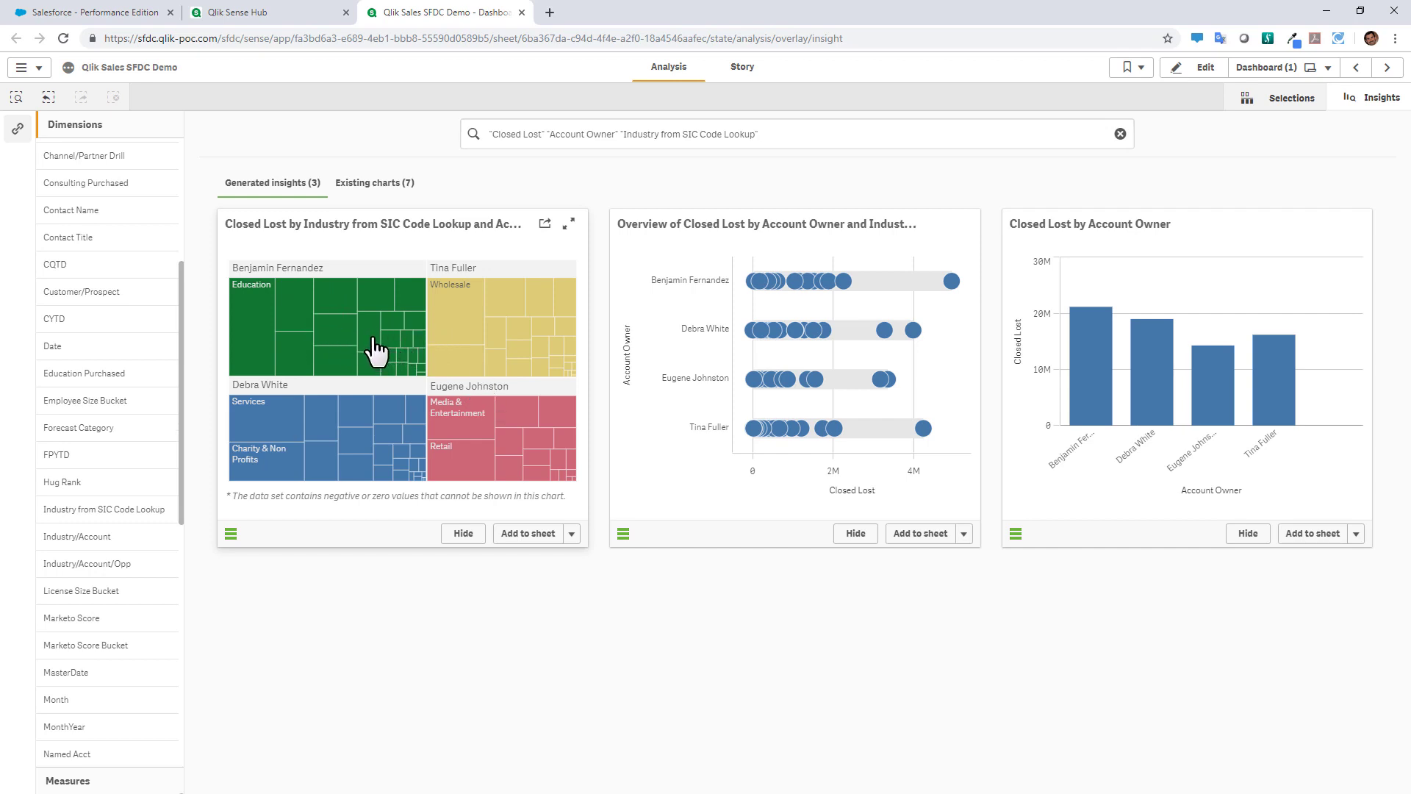
left_click(524, 534)
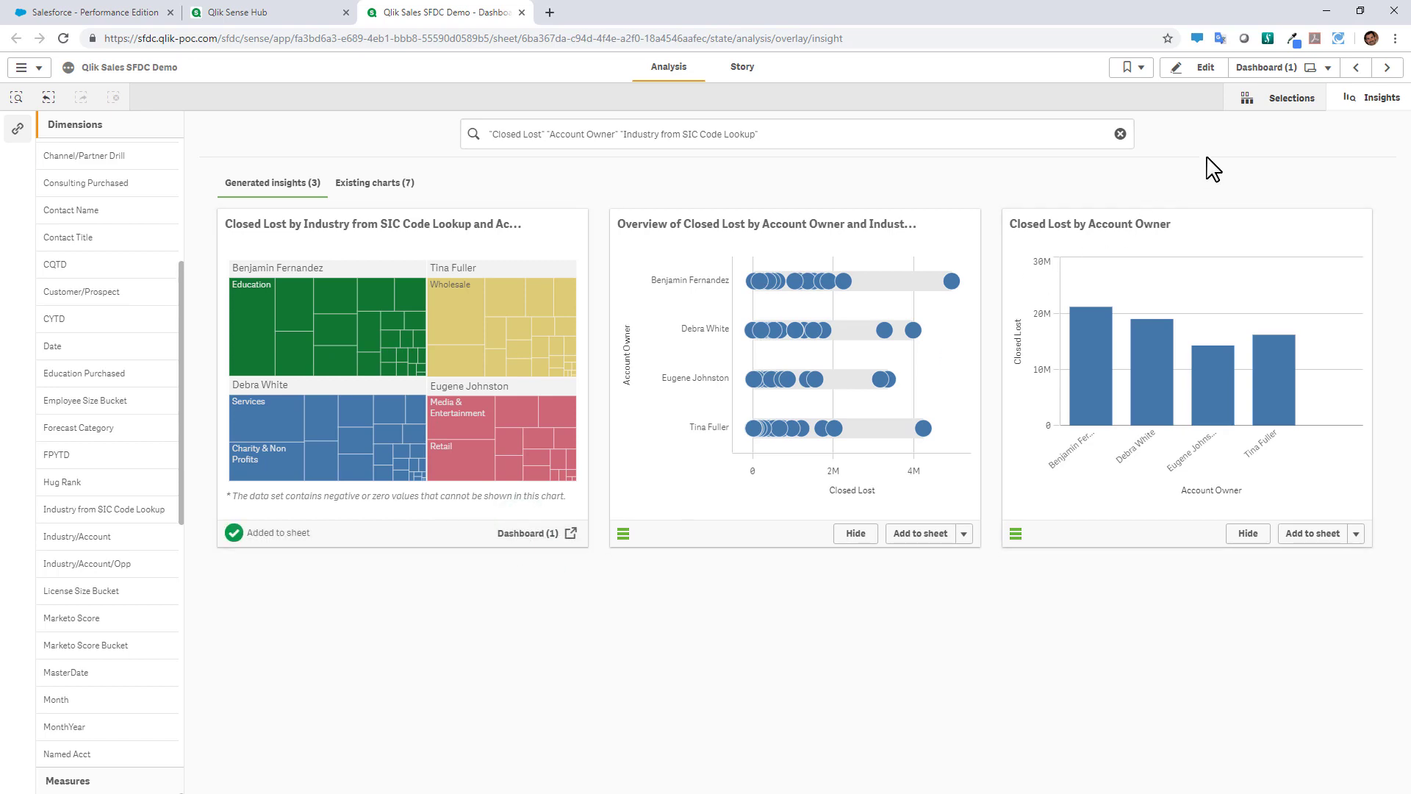
- In edit mode, drag the treemap's corner handle to widen it to the sheet's right edge
left_click(1212, 69)
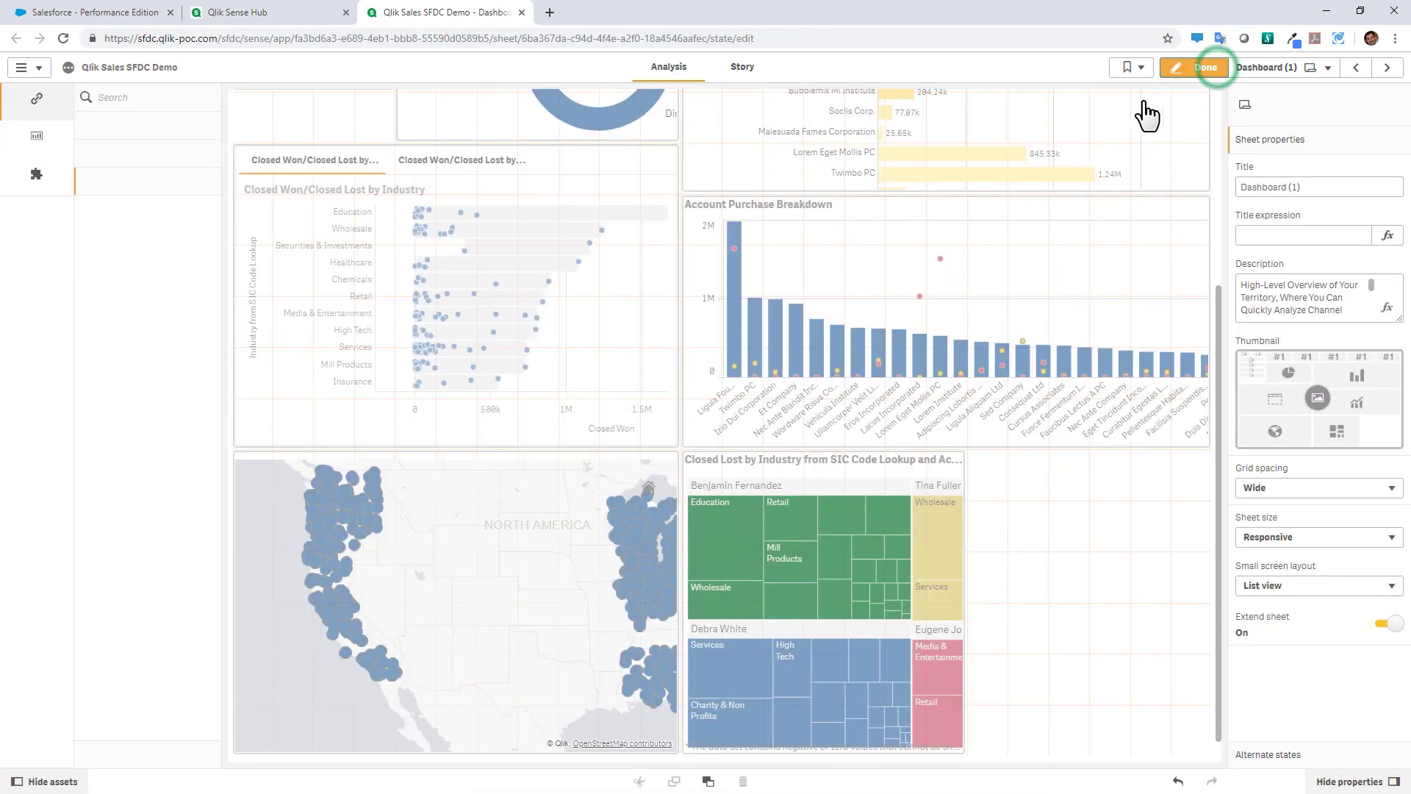
left_click(925, 641)
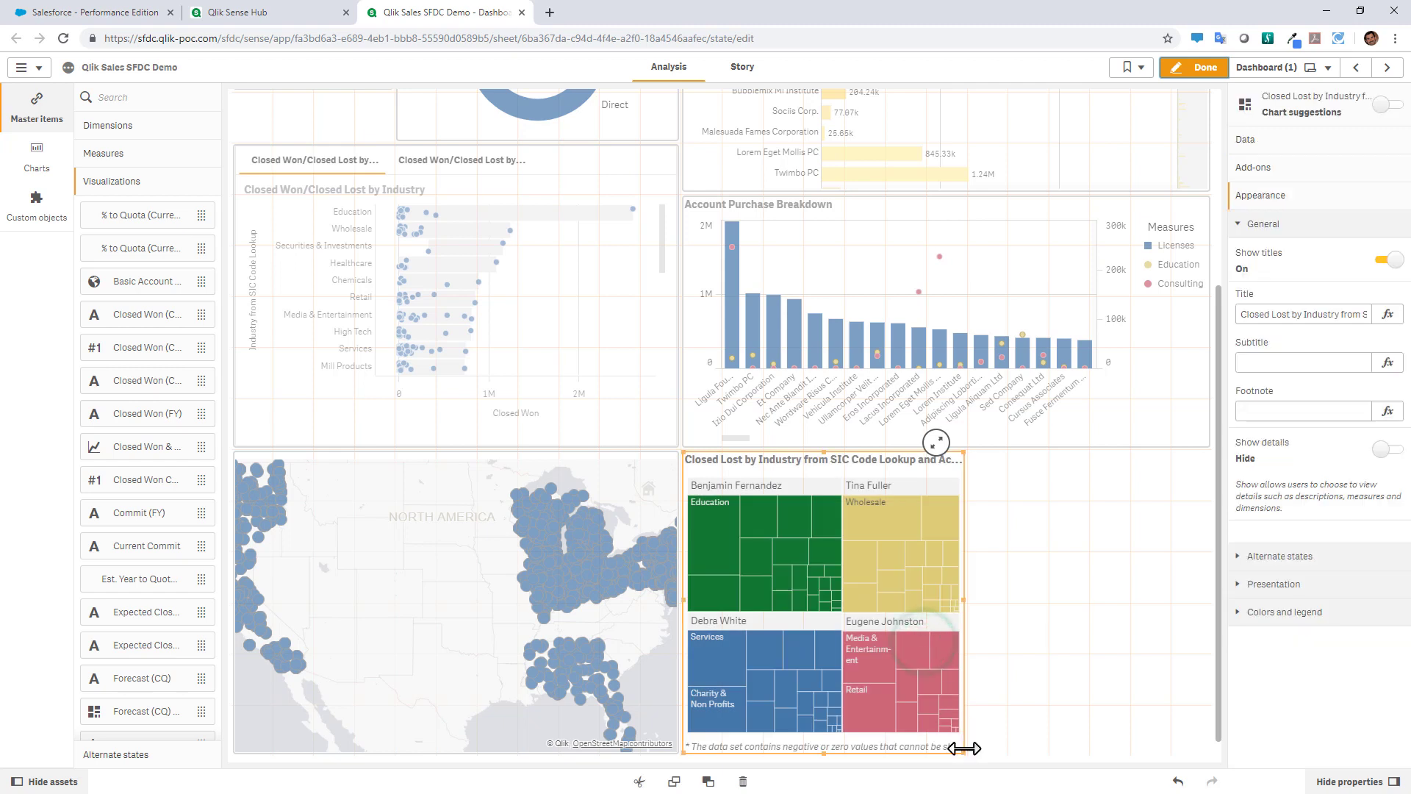
left_click_drag(959, 749, 1201, 765)
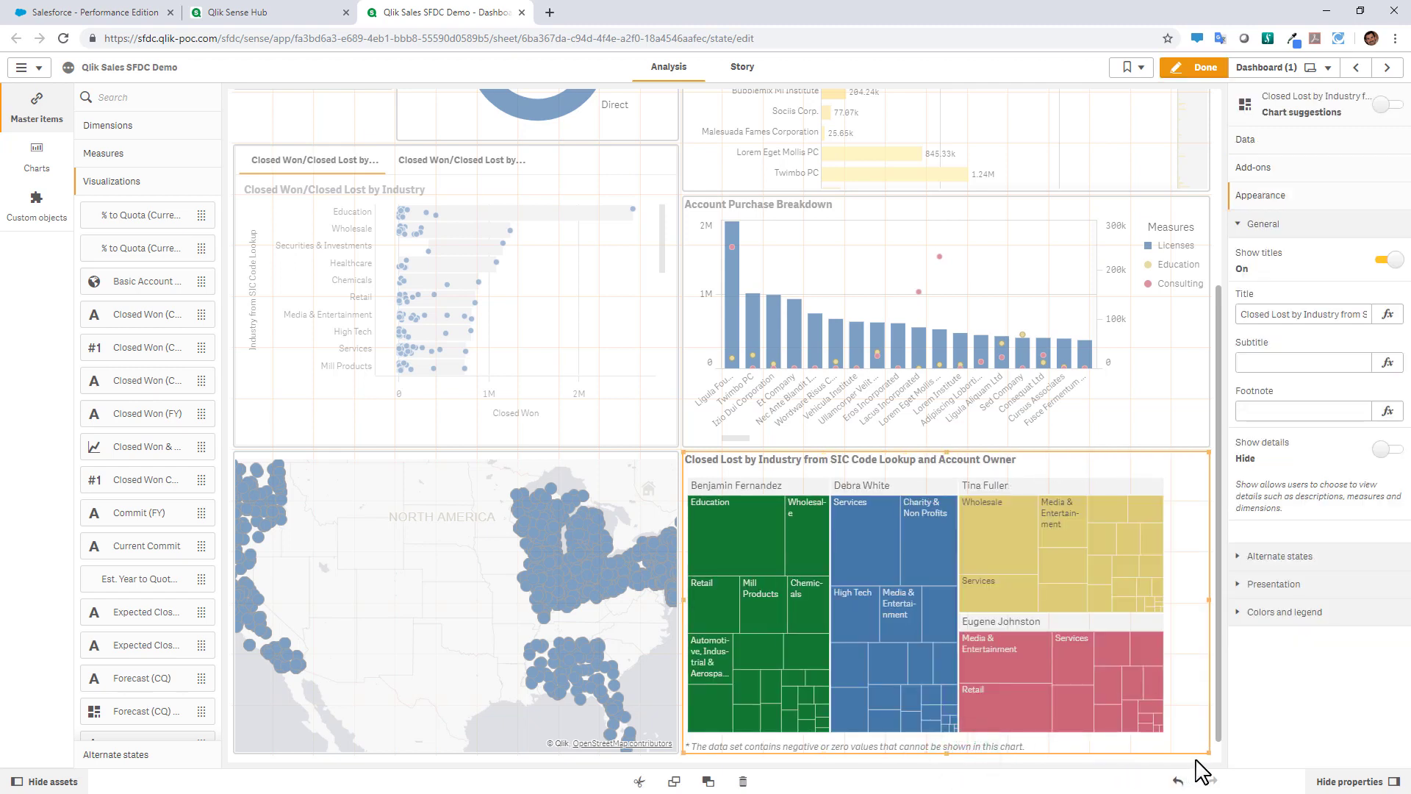